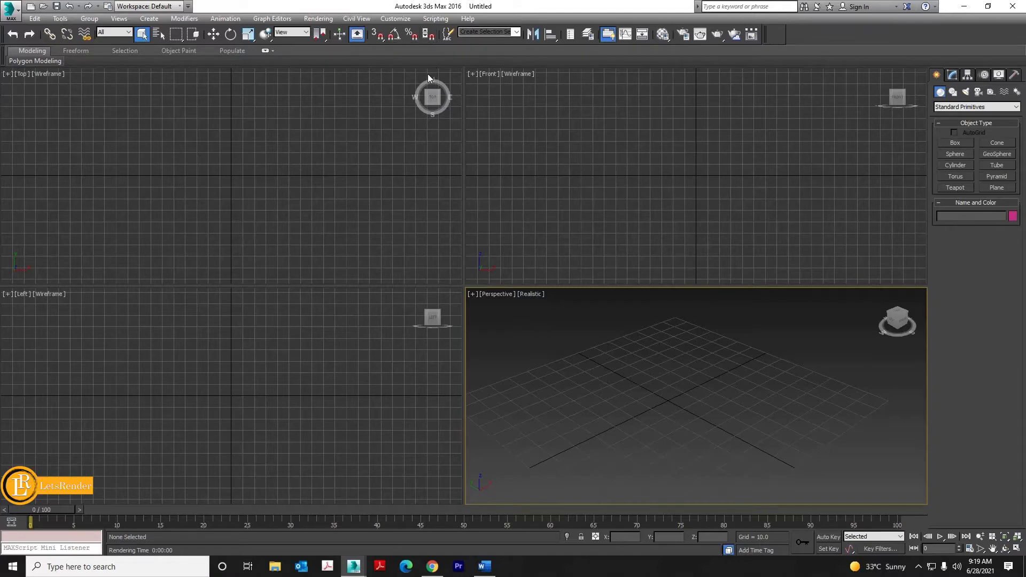
# - Review the gamma and LUT correction settings in the preferences and accept a display gamma of 2.2
pyautogui.click(396, 20)
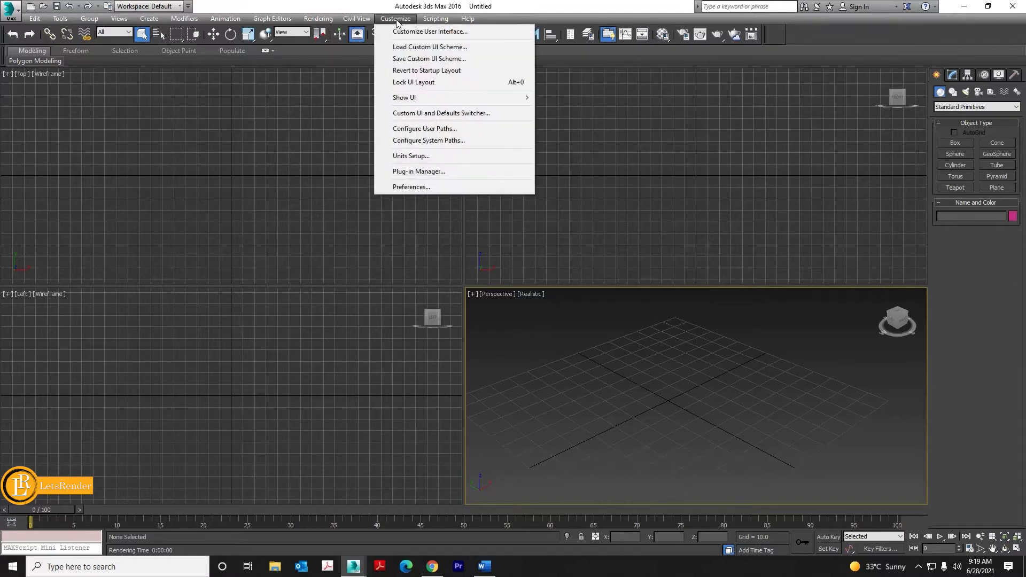
pyautogui.click(417, 188)
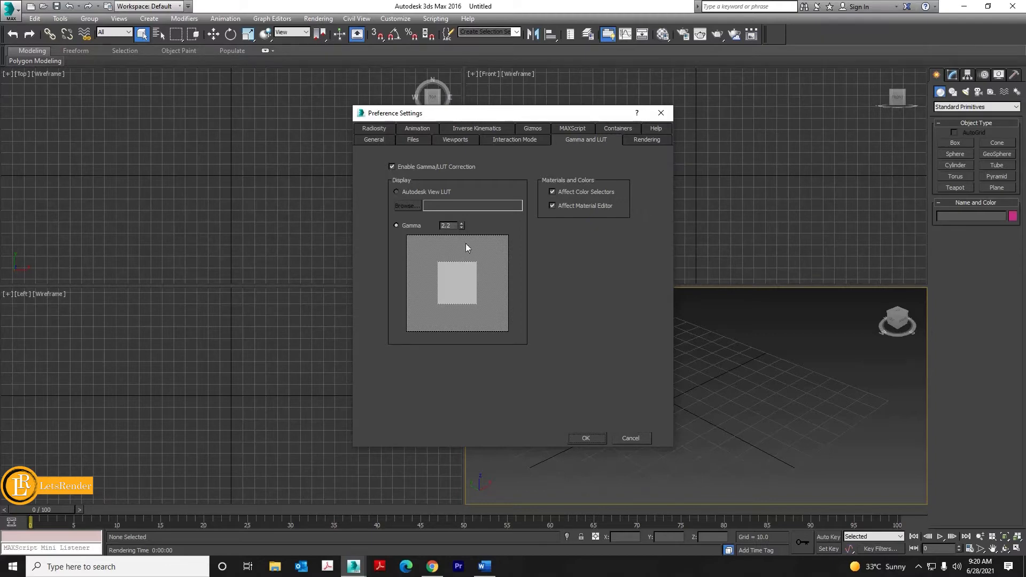
pyautogui.moveTo(453, 225); pyautogui.dragTo(426, 225)
pyautogui.click(601, 439)
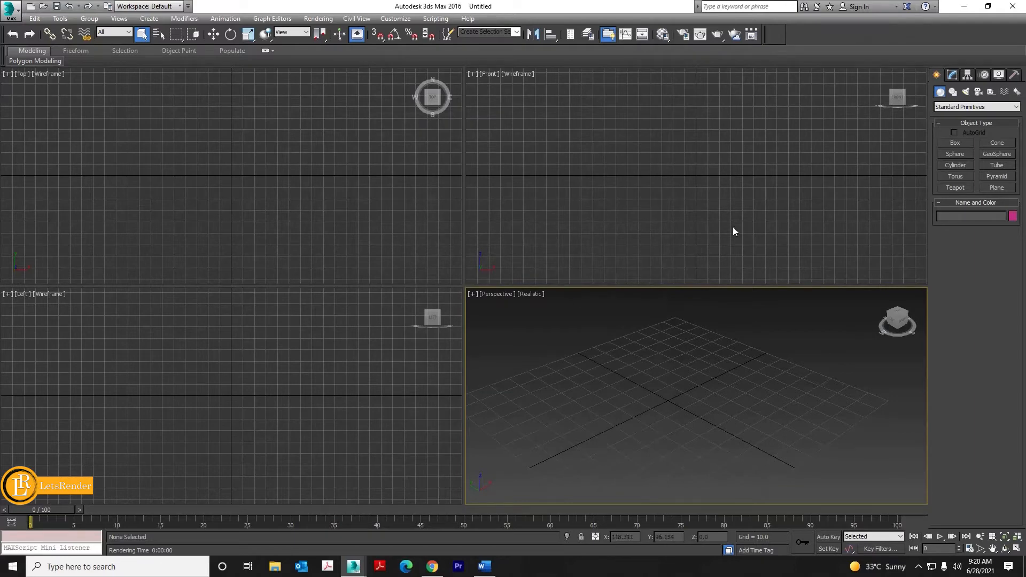
# - Assign V-Ray Adv 3.20.02 as the production renderer in the render setup
pyautogui.click(681, 40)
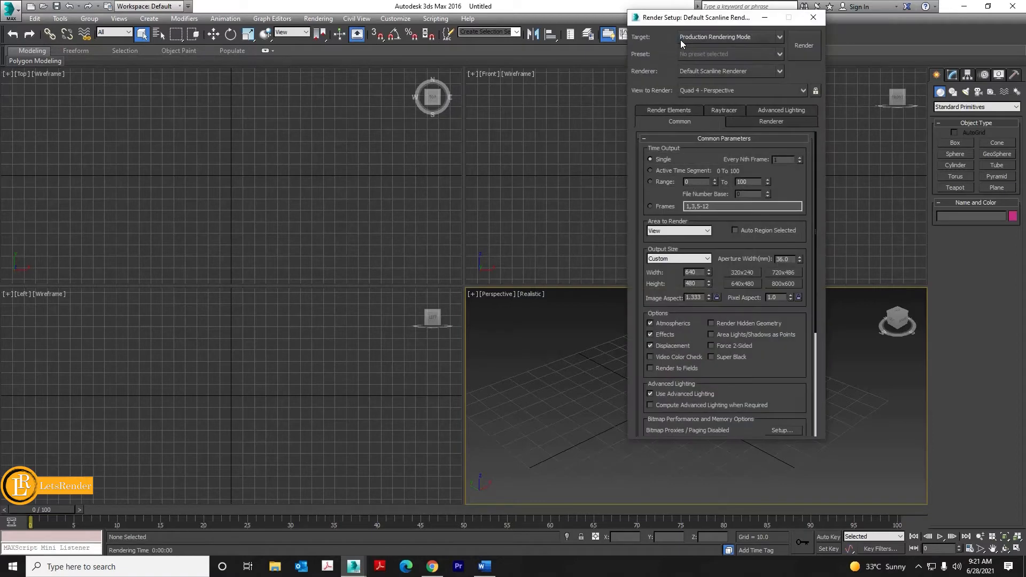
pyautogui.moveTo(788, 372); pyautogui.dragTo(786, 216)
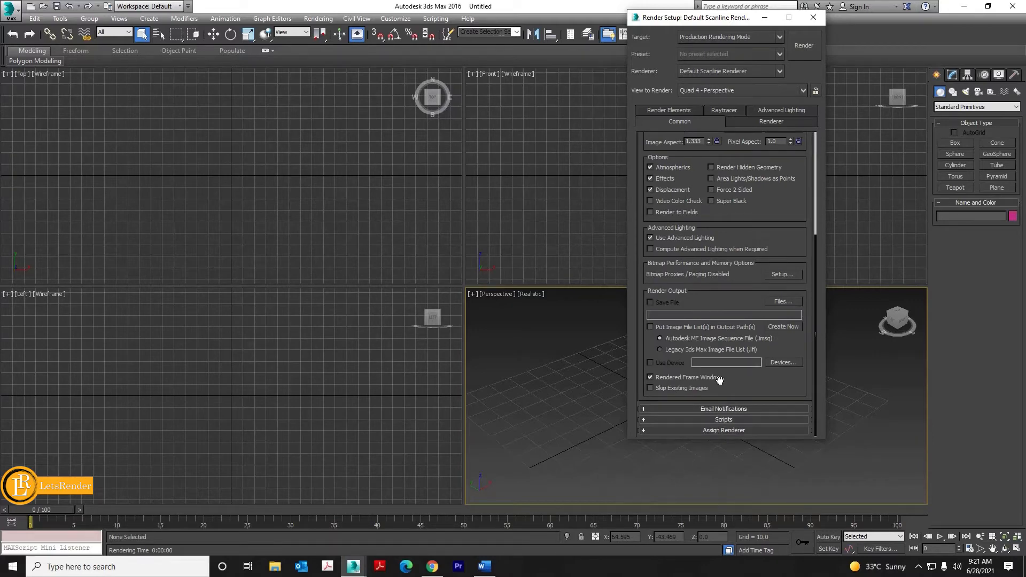
pyautogui.click(696, 430)
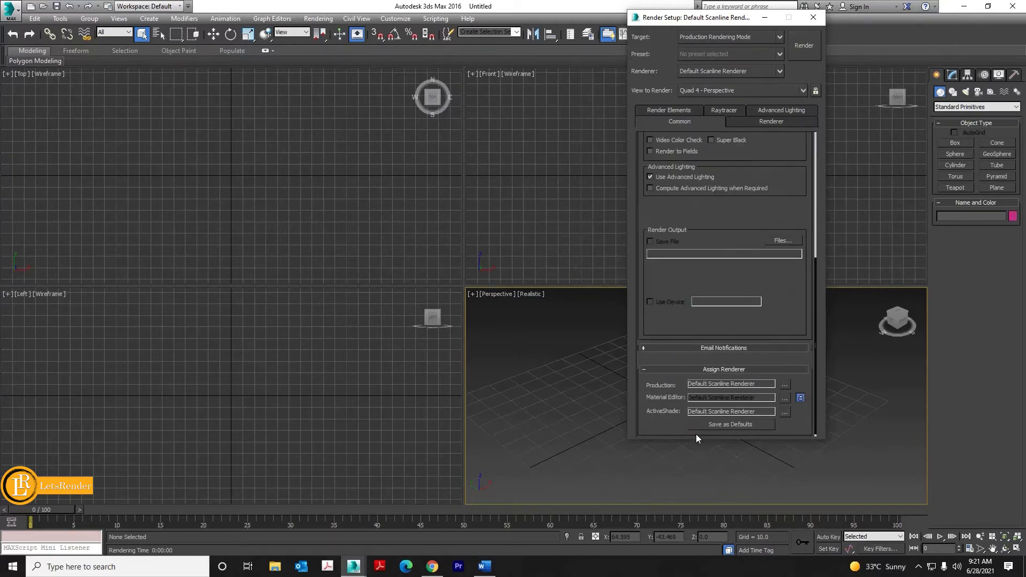
pyautogui.click(784, 384)
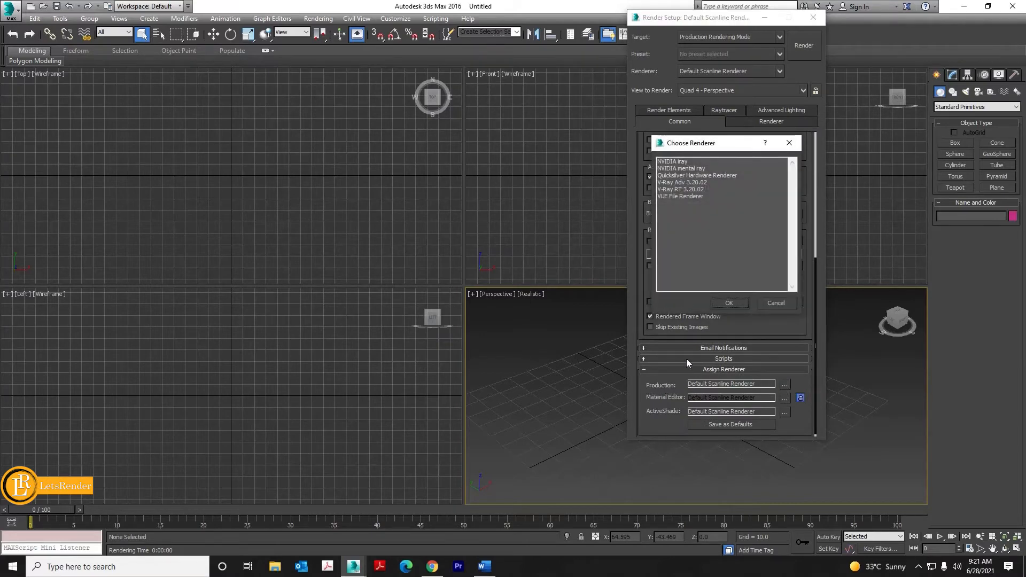
pyautogui.click(678, 182)
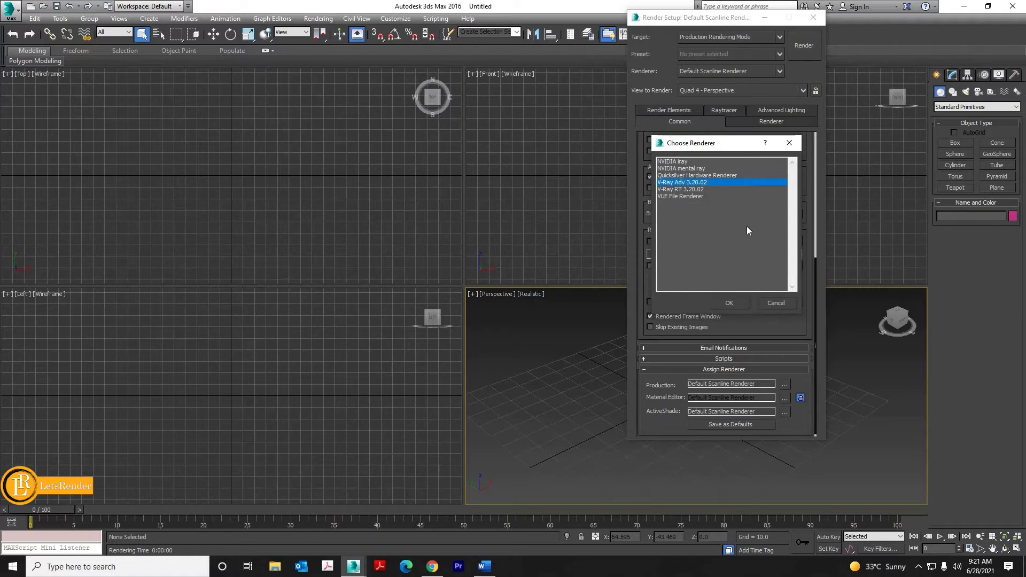
pyautogui.click(720, 304)
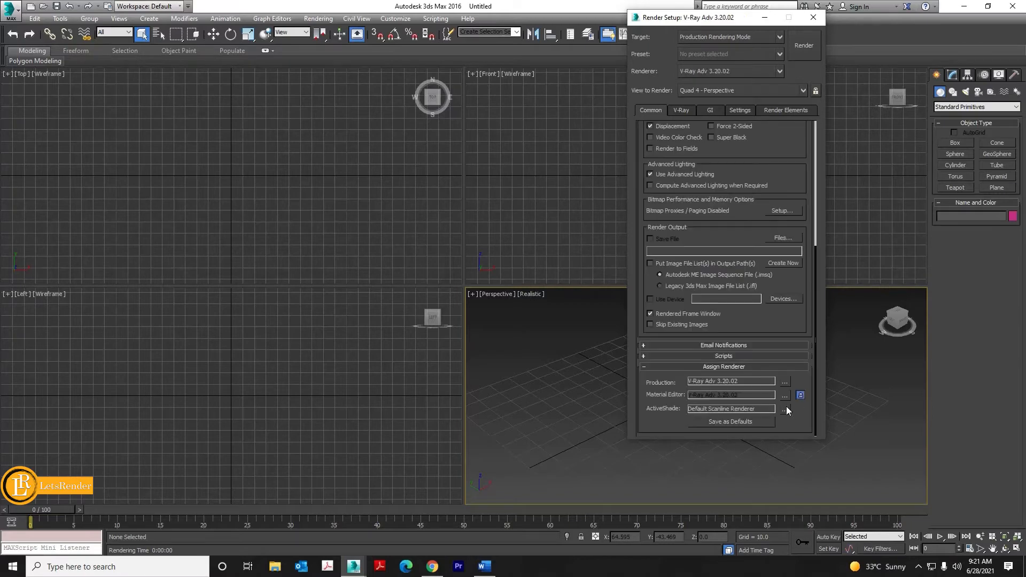
# - Look through the available ActiveShade renderers without choosing one, and save the current renderer assignment as the defaults
pyautogui.click(784, 410)
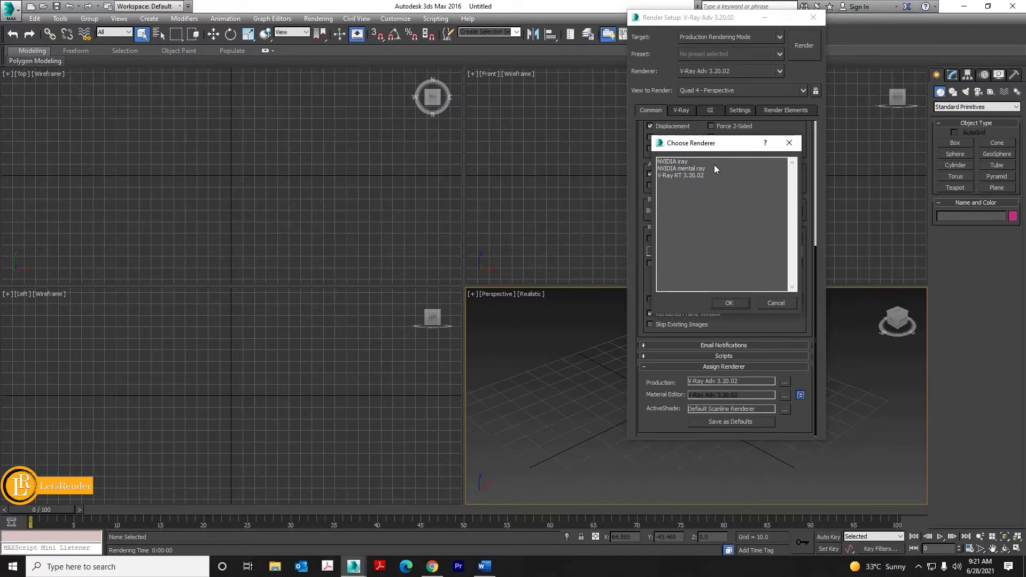
pyautogui.click(787, 145)
pyautogui.click(737, 423)
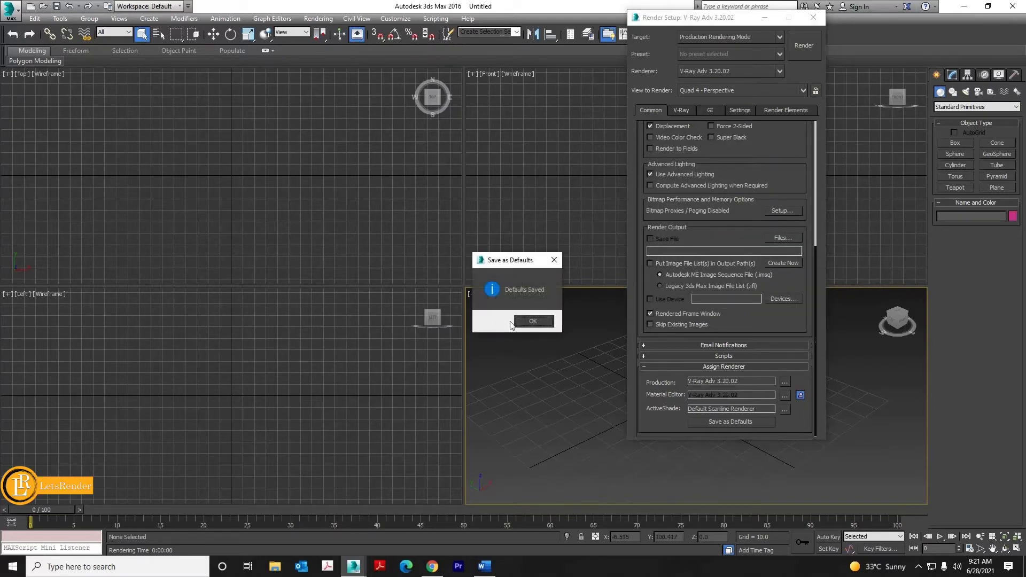
pyautogui.click(528, 320)
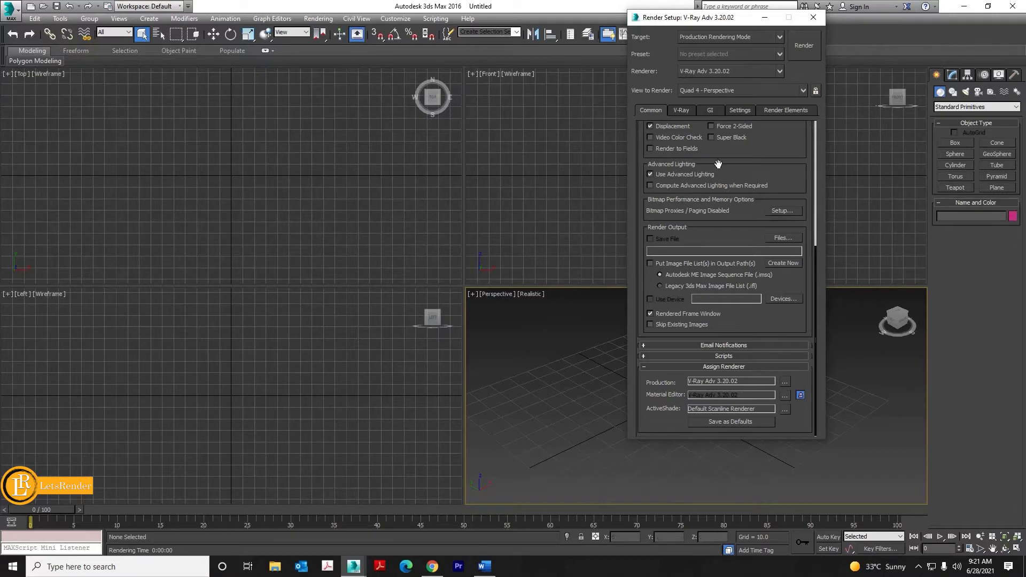
# - Turn the V-Ray built-in frame buffer off and back on in the frame buffer settings
pyautogui.click(684, 110)
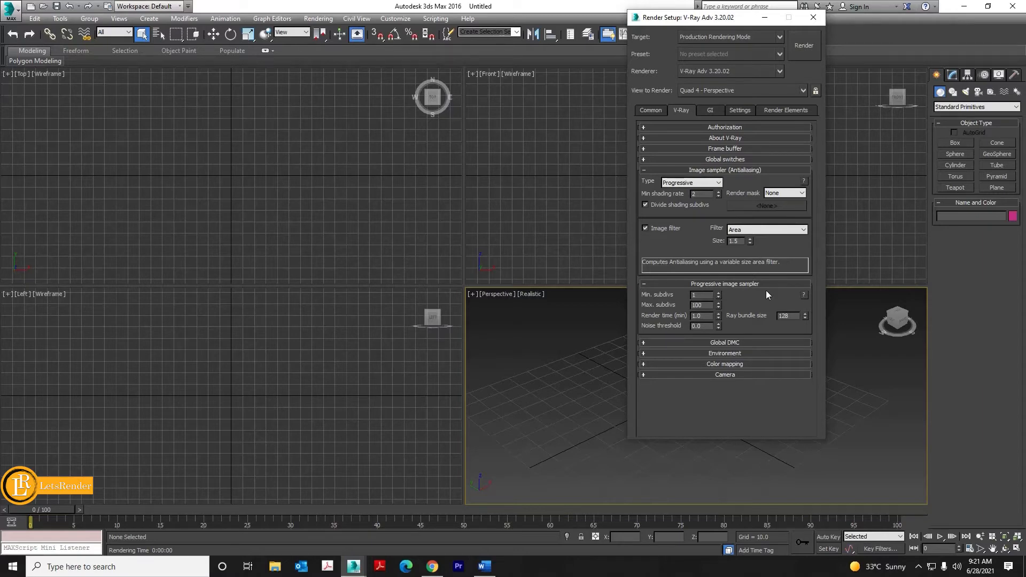
pyautogui.click(658, 149)
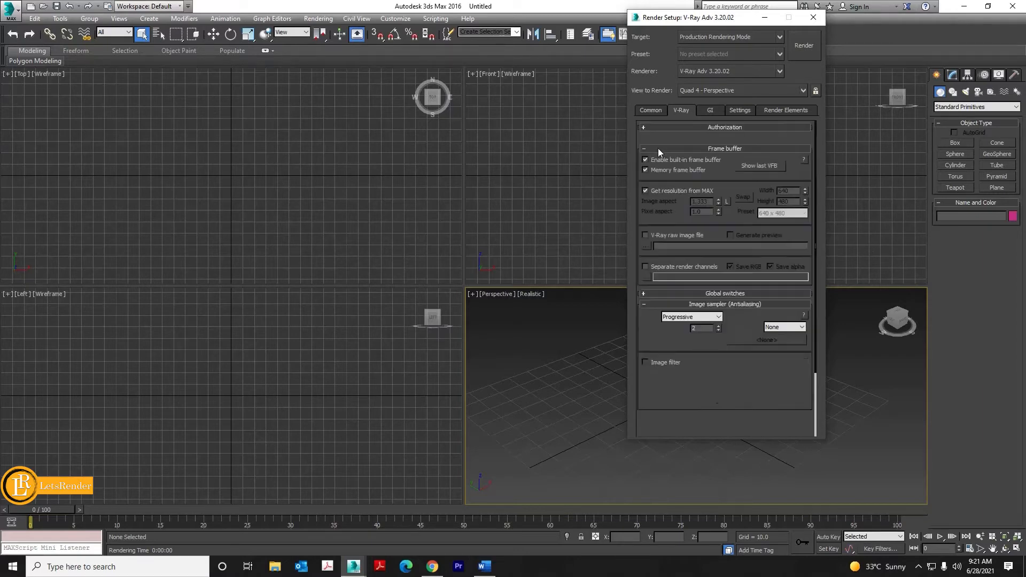
pyautogui.click(647, 160)
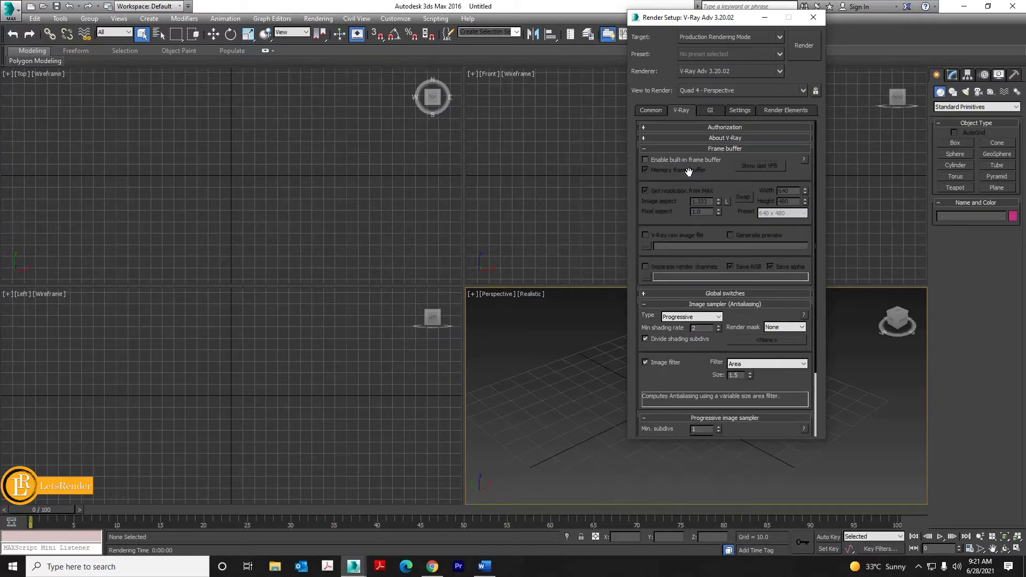
pyautogui.click(646, 160)
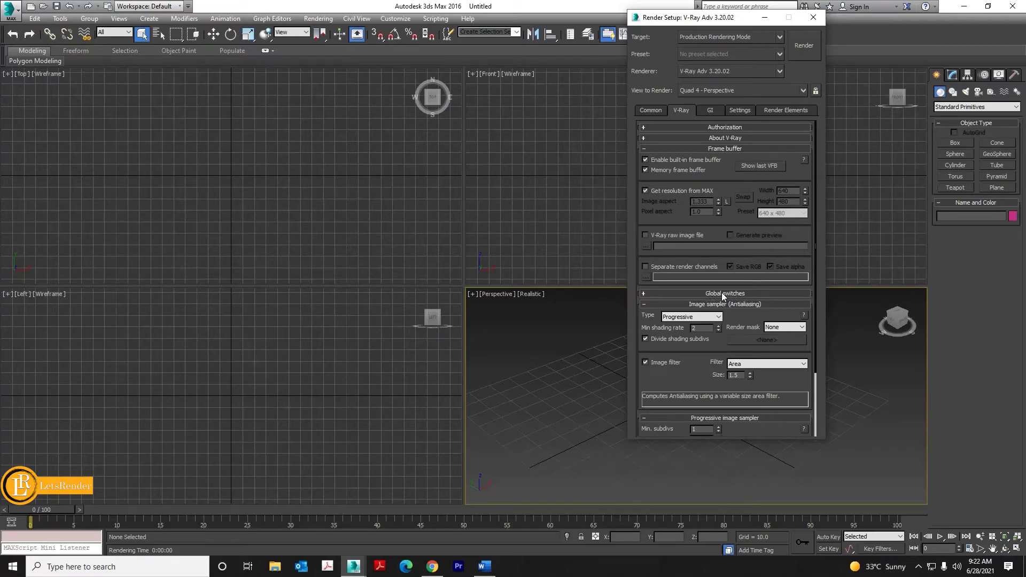
pyautogui.click(651, 148)
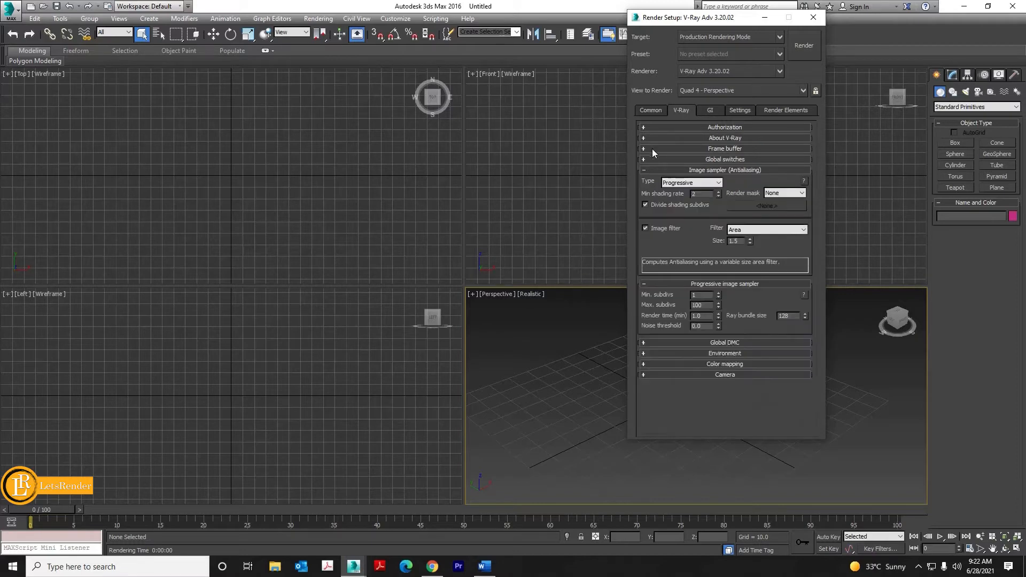
# - Set the V-Ray image sampler type to Adaptive subdivision and expand the Global DMC settings
pyautogui.click(685, 182)
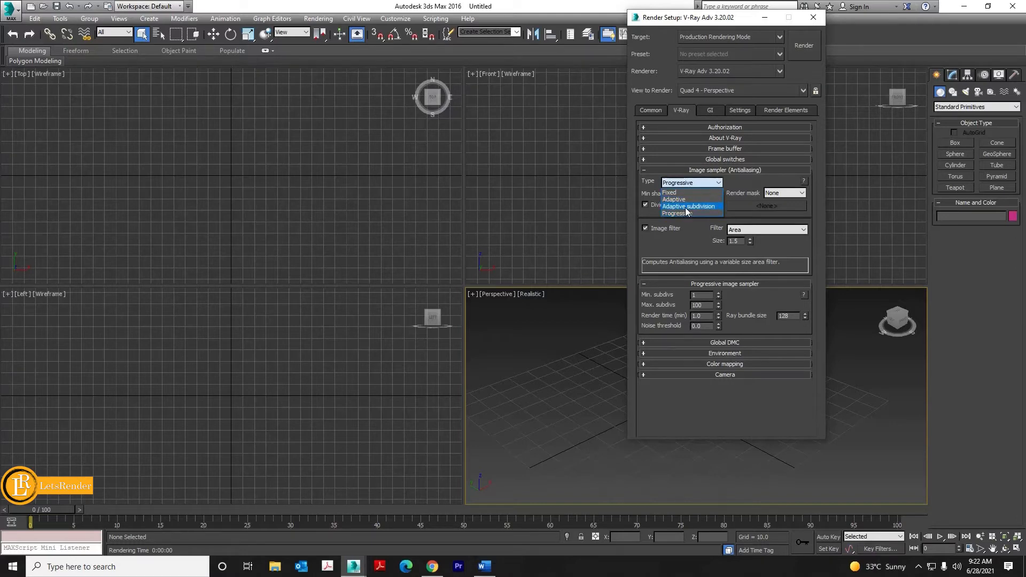
pyautogui.click(690, 206)
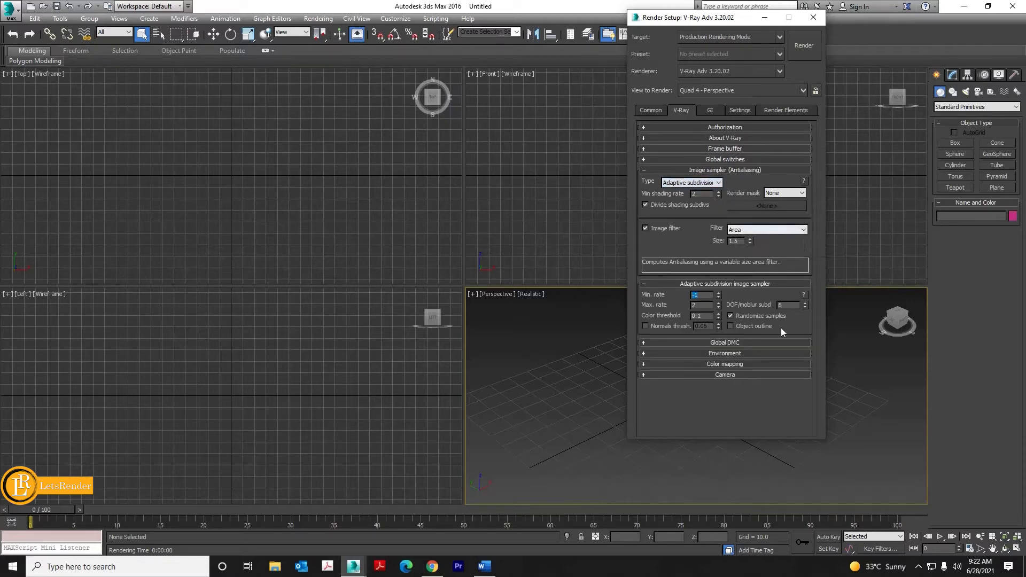
pyautogui.click(697, 243)
pyautogui.click(707, 343)
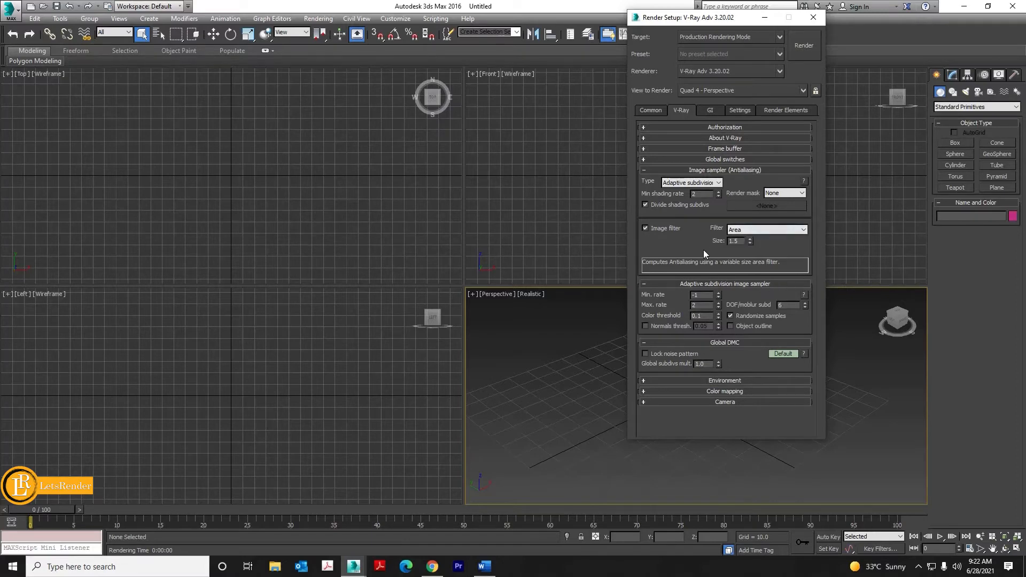
pyautogui.doubleClick(690, 364)
# - Show the advanced V-Ray color mapping options and check the gamma value
pyautogui.click(698, 392)
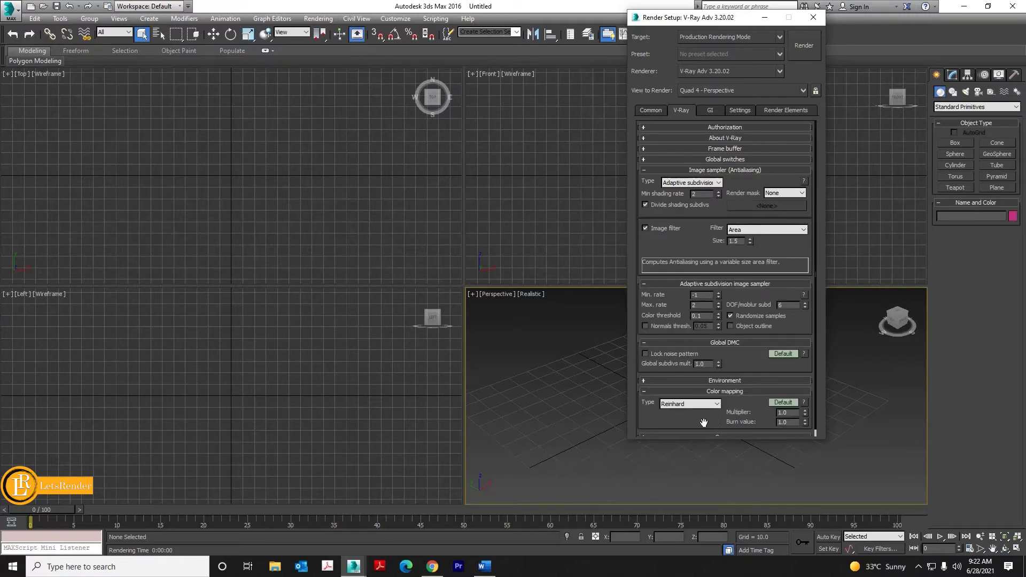
pyautogui.moveTo(704, 423); pyautogui.dragTo(698, 320)
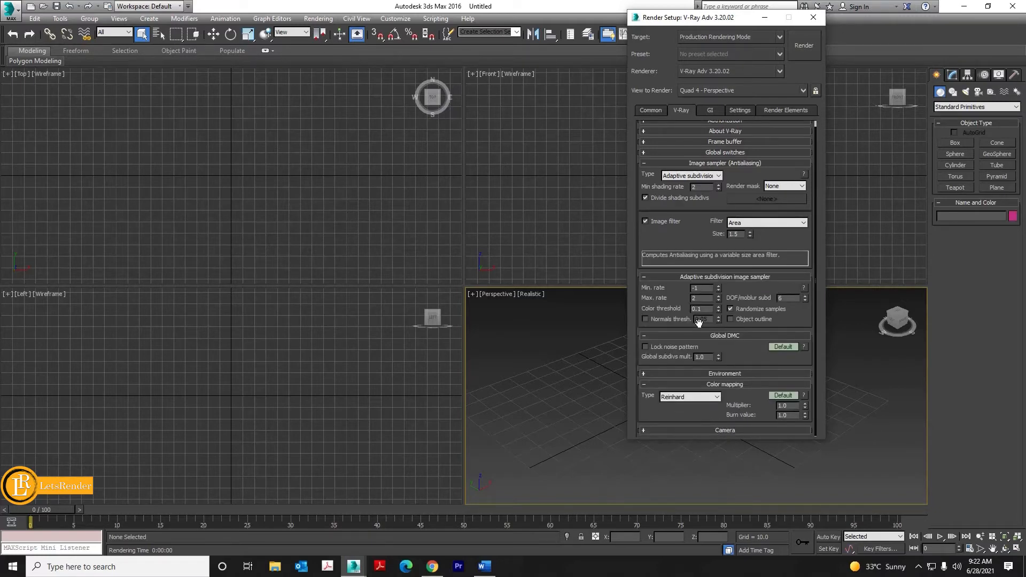
pyautogui.click(783, 395)
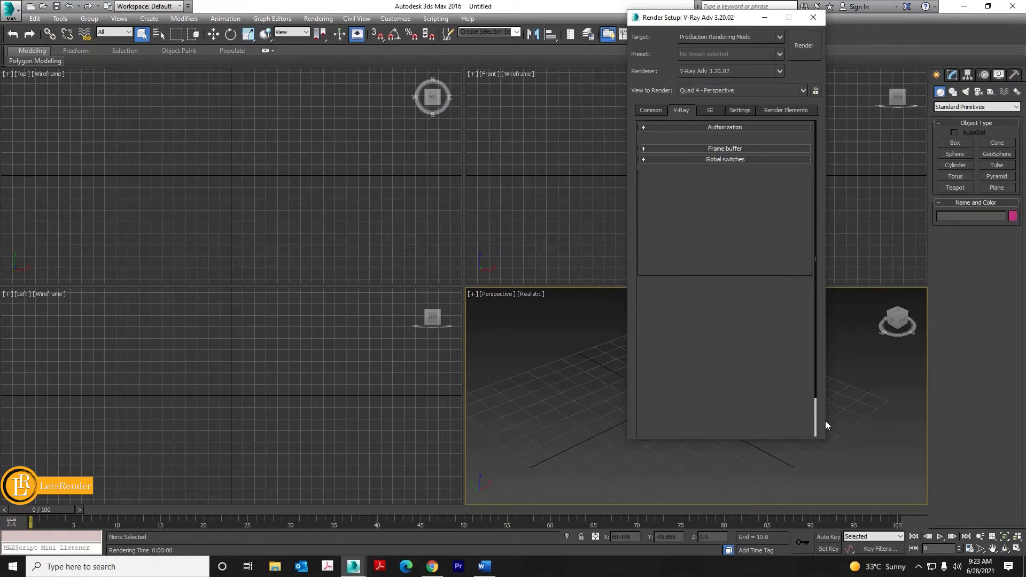
pyautogui.moveTo(749, 402); pyautogui.dragTo(757, 287)
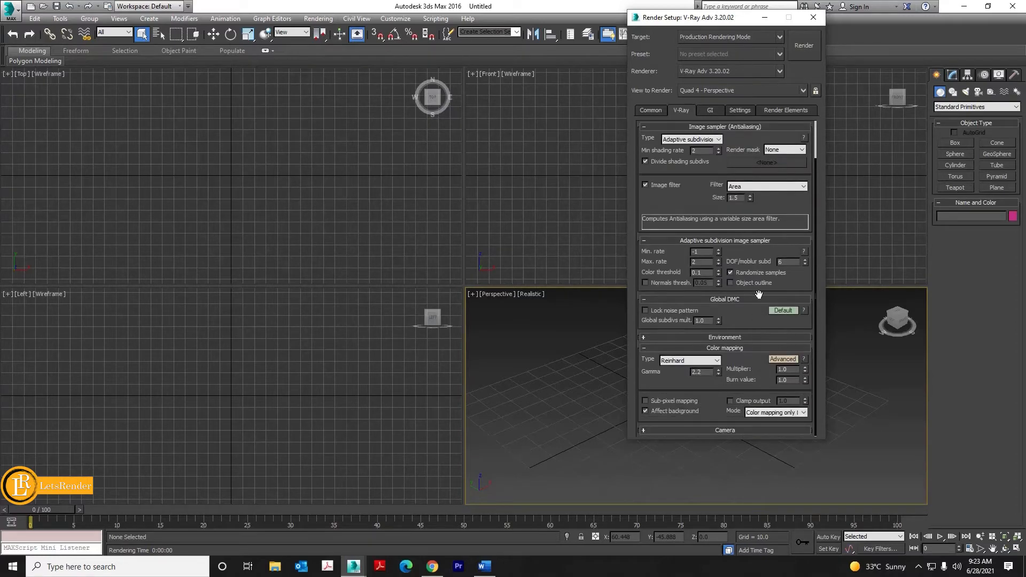
pyautogui.doubleClick(708, 374)
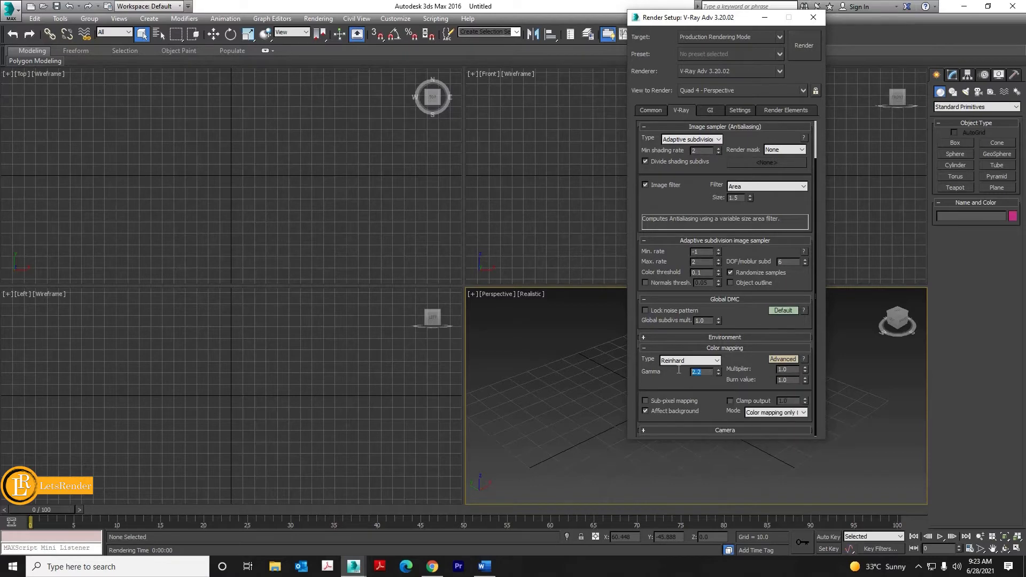
pyautogui.click(411, 20)
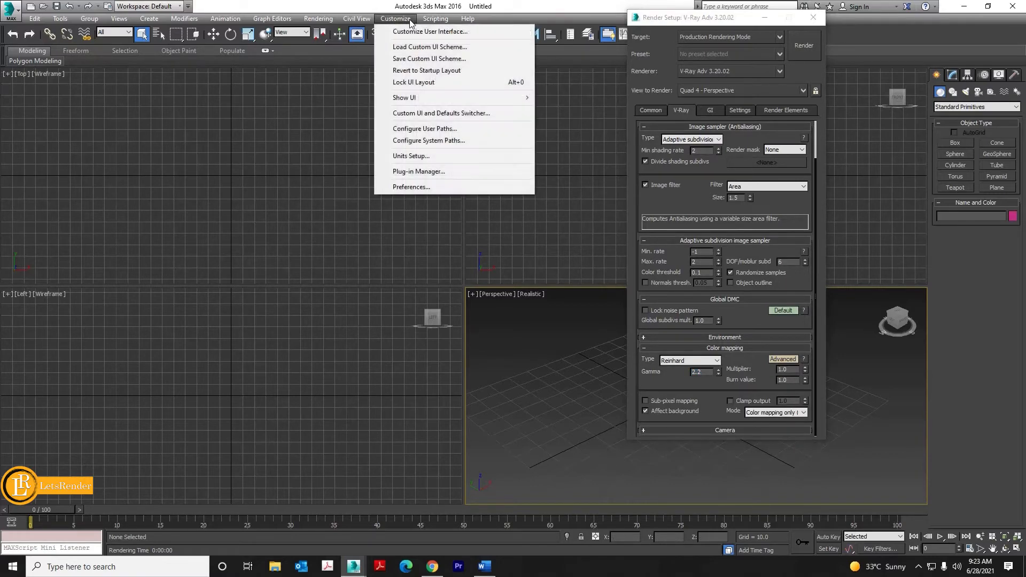
pyautogui.click(666, 377)
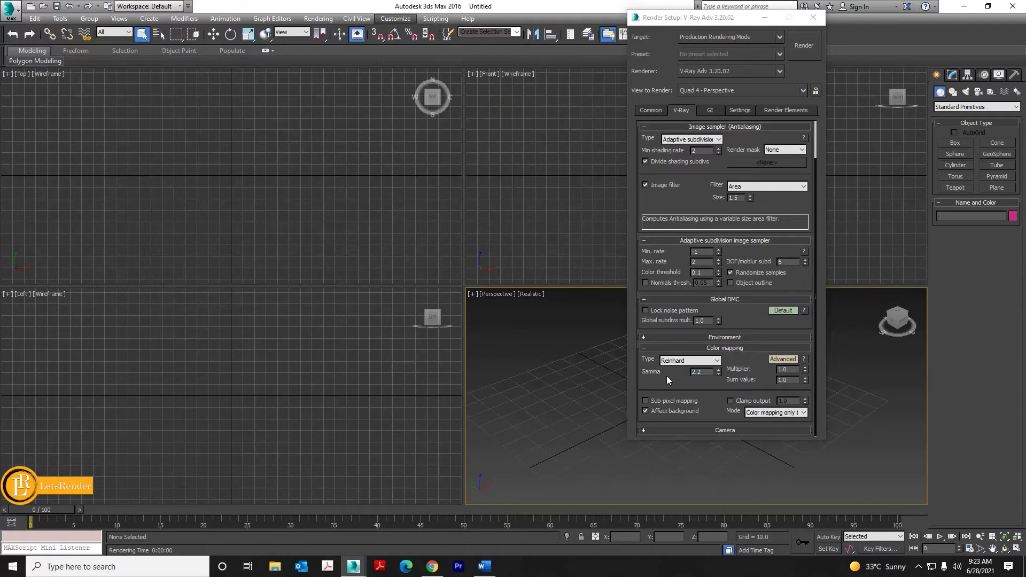
# - Use Reinhard color mapping with sub-pixel mapping enabled and the mode Color mapping only (no gamma)
pyautogui.click(701, 361)
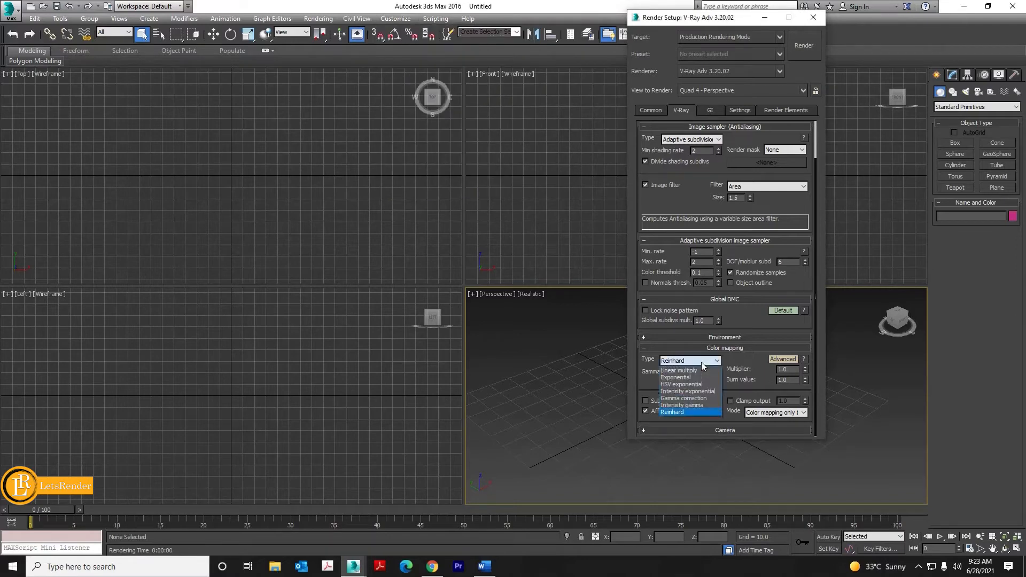
pyautogui.click(672, 412)
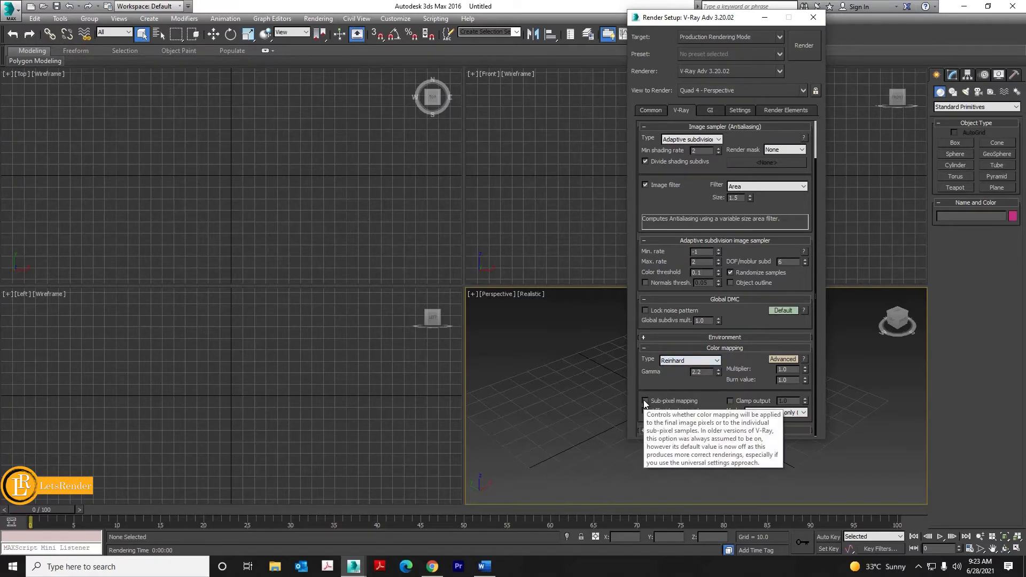
pyautogui.click(645, 401)
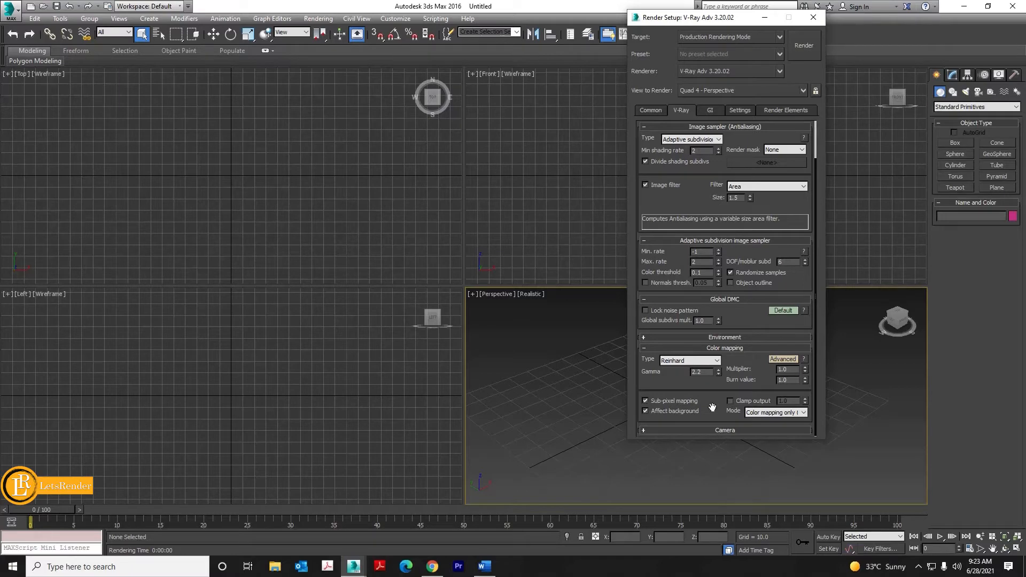
pyautogui.click(770, 414)
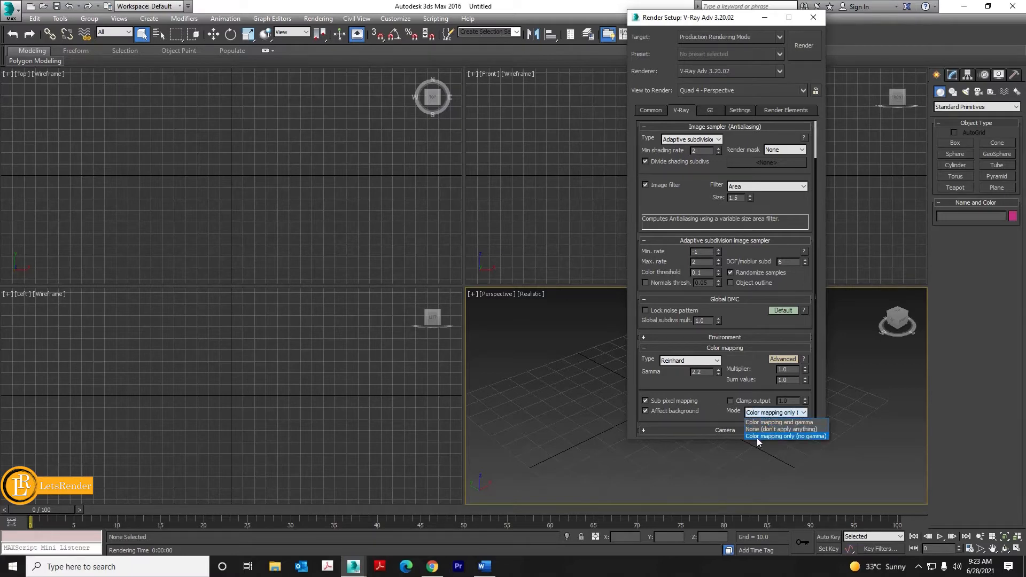
pyautogui.click(798, 436)
# - Enable V-Ray global illumination and set the primary engine to Irradiance map
pyautogui.click(710, 110)
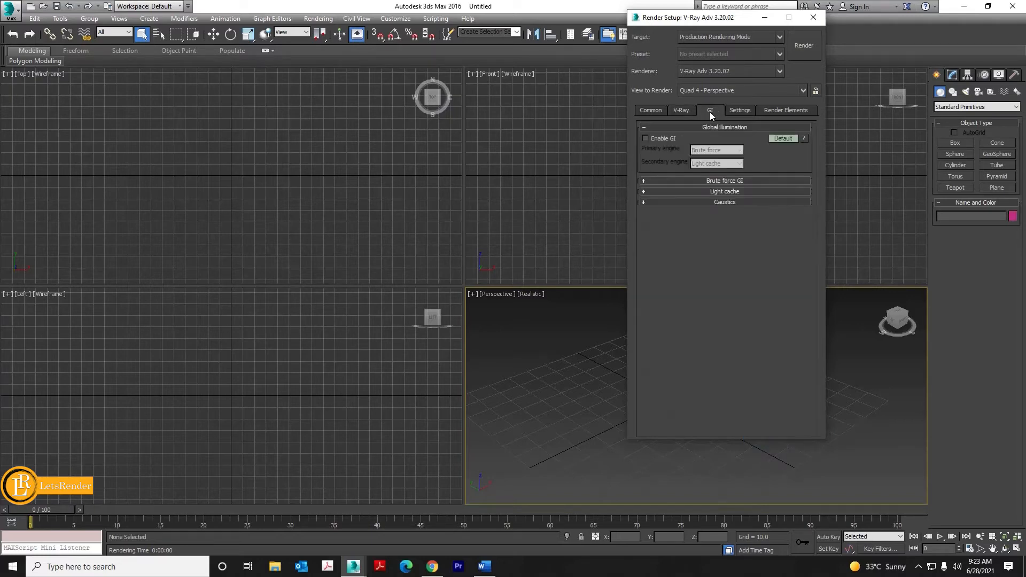
pyautogui.click(658, 139)
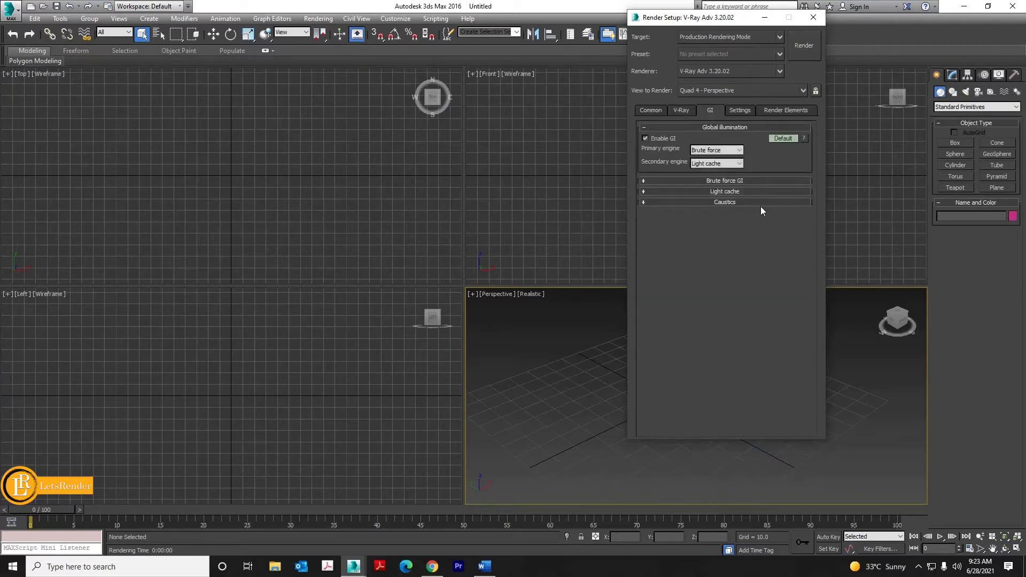
pyautogui.click(716, 150)
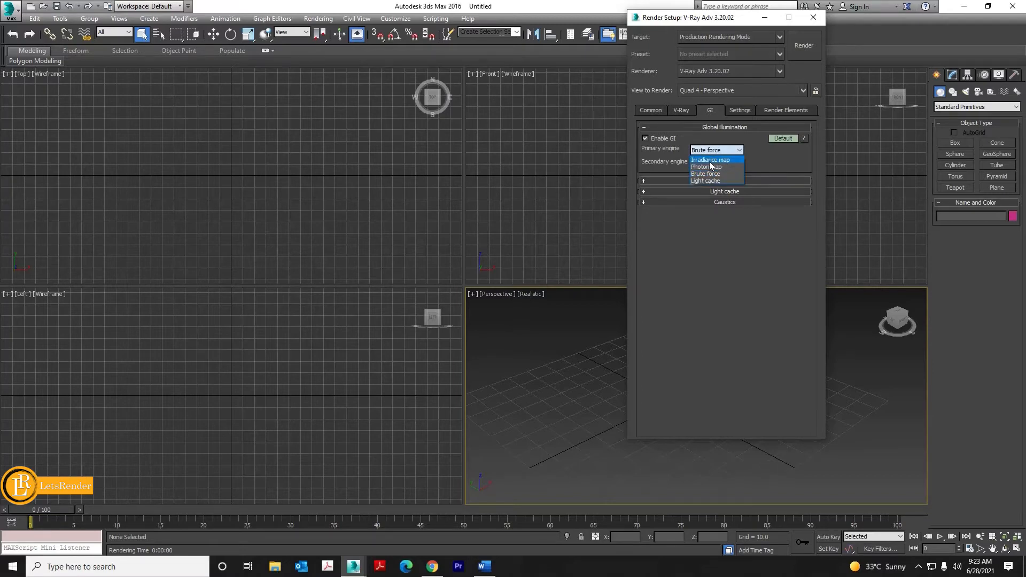
pyautogui.click(710, 160)
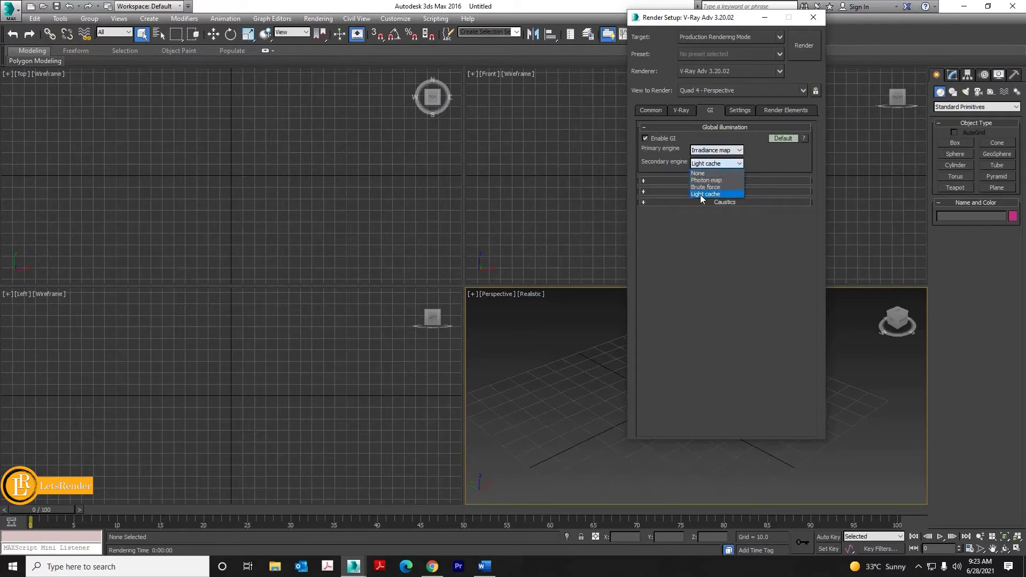
# - Set the secondary GI engine to Light cache with advanced options shown, and set the irradiance map's current preset to Low
pyautogui.click(701, 195)
pyautogui.click(782, 138)
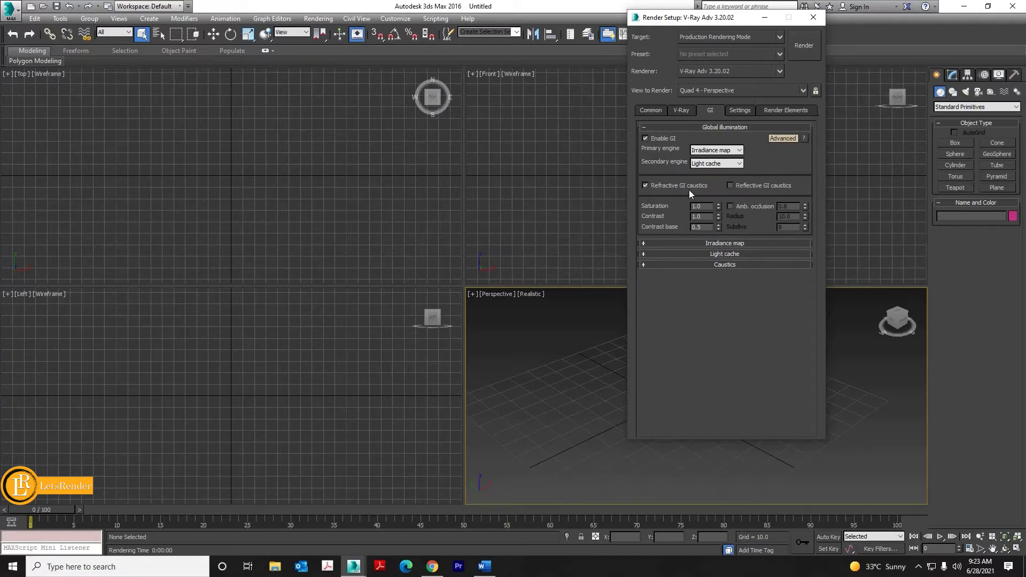
pyautogui.click(684, 244)
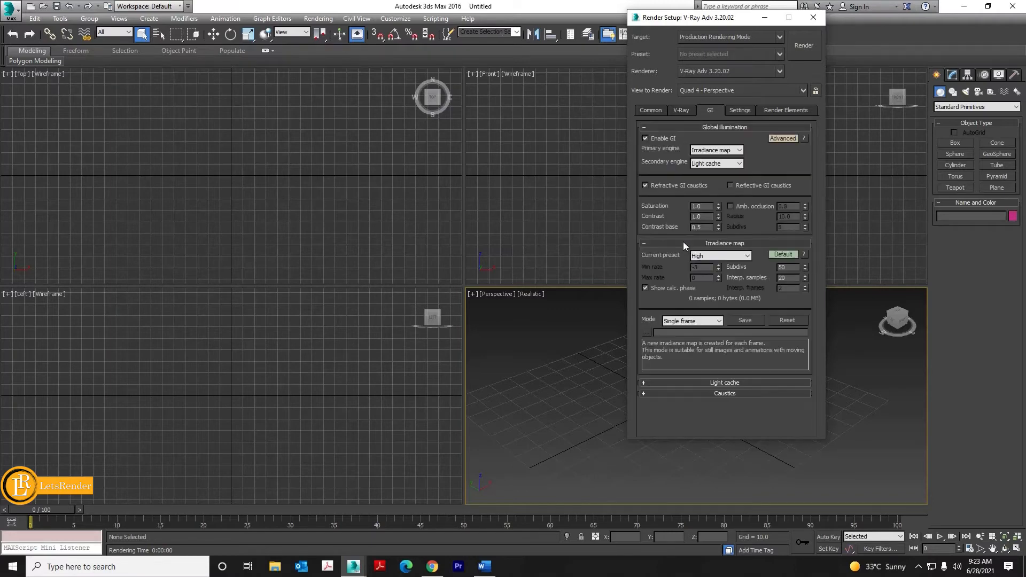
pyautogui.click(727, 256)
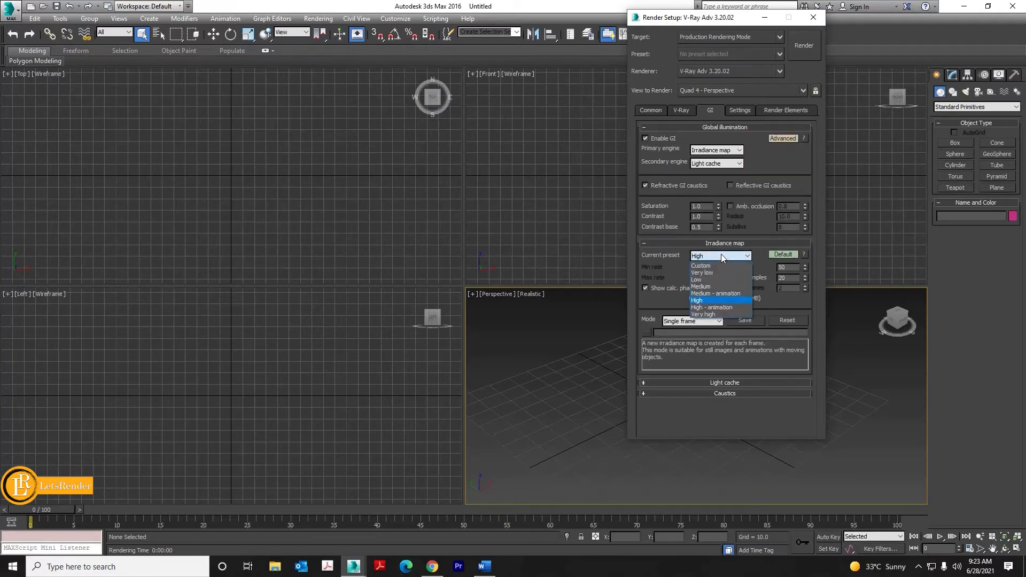
pyautogui.click(700, 280)
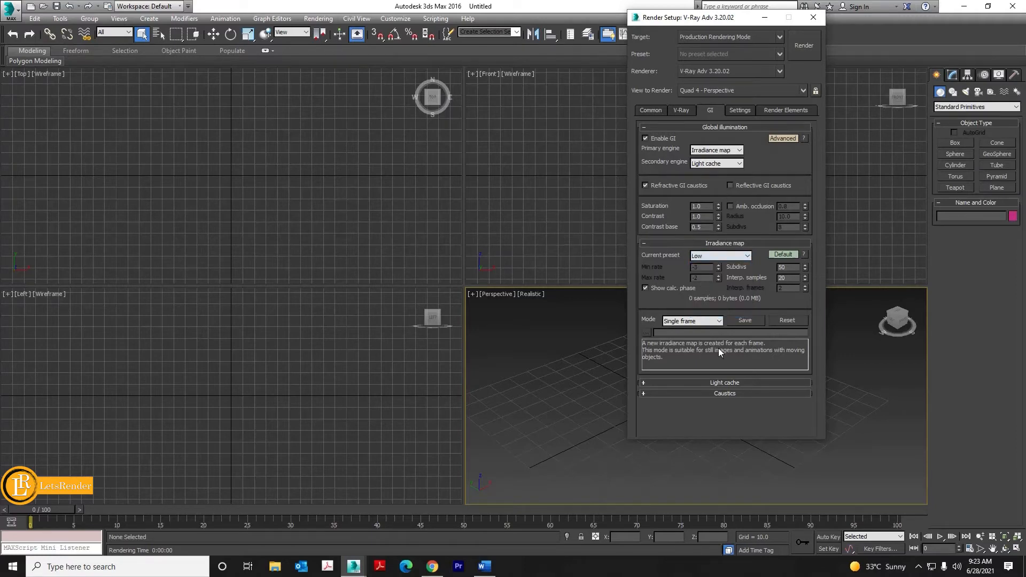
# - Expand the Light cache settings, check the subdivs value and show the advanced light cache options
pyautogui.click(713, 380)
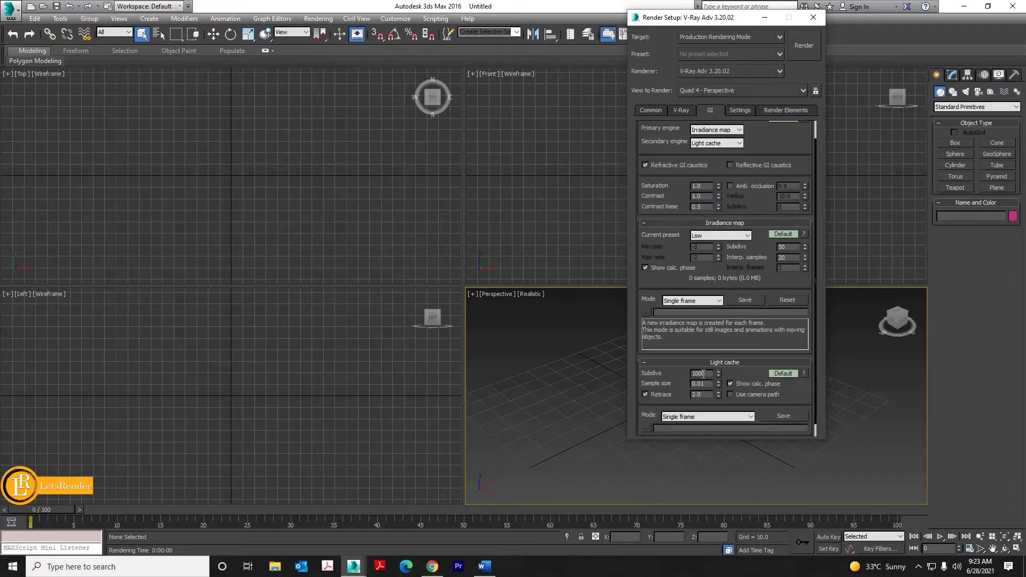
pyautogui.doubleClick(700, 374)
pyautogui.write('5')
pyautogui.click(787, 376)
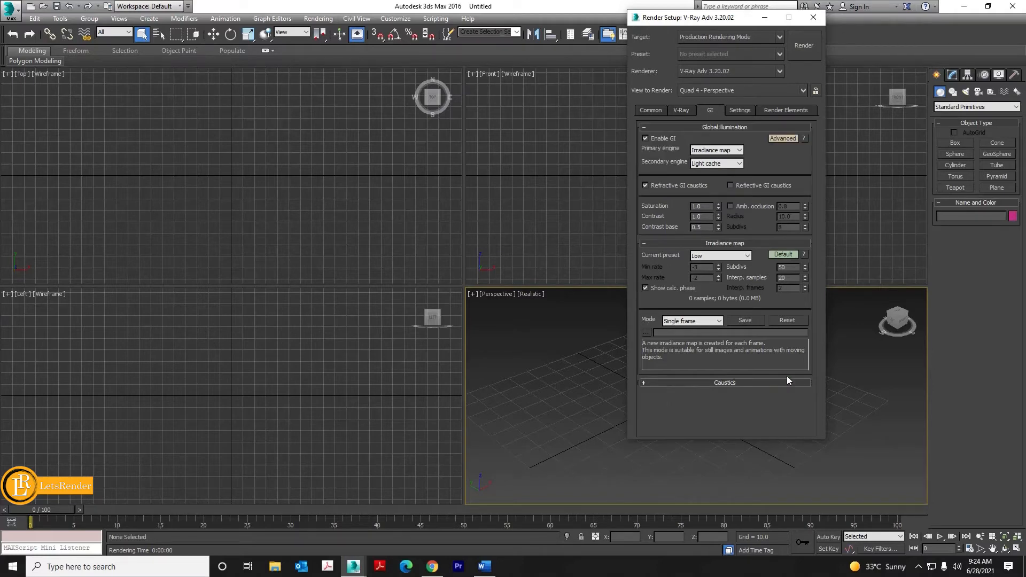
pyautogui.moveTo(757, 391); pyautogui.dragTo(758, 247)
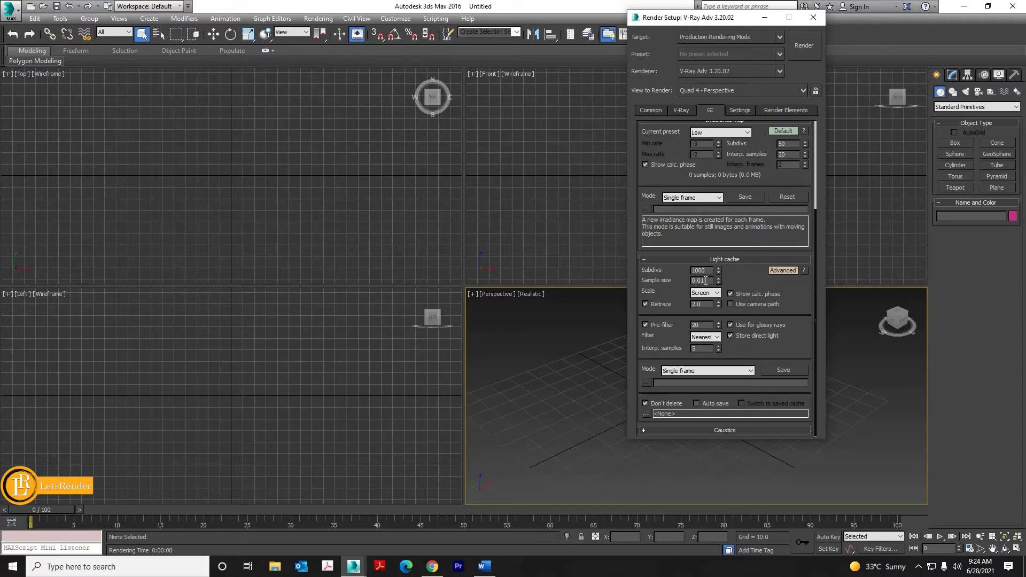
# - Expand the Default displacement settings, show the advanced V-Ray System options and check the dynamic memory limit
pyautogui.click(743, 109)
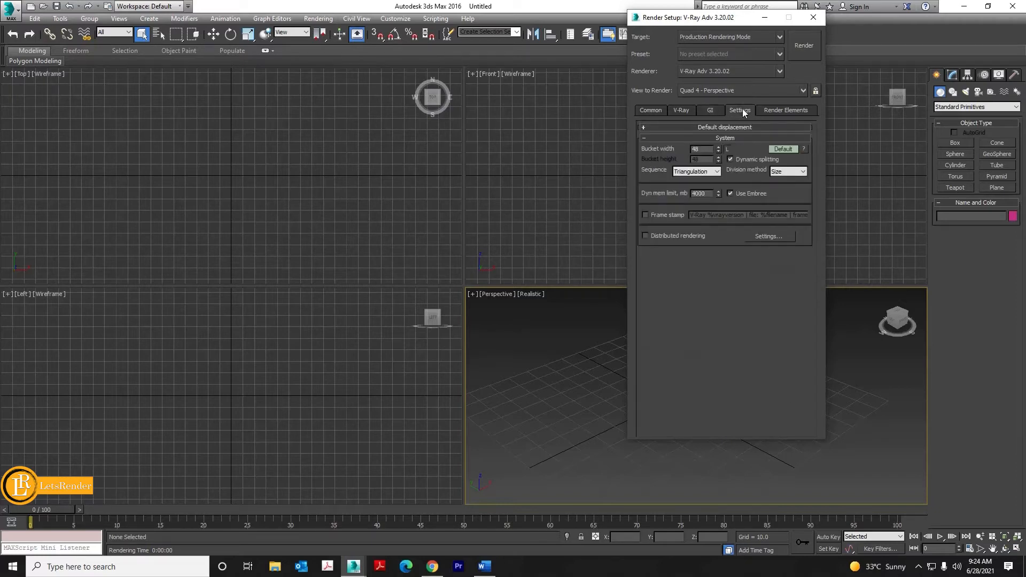
pyautogui.click(720, 129)
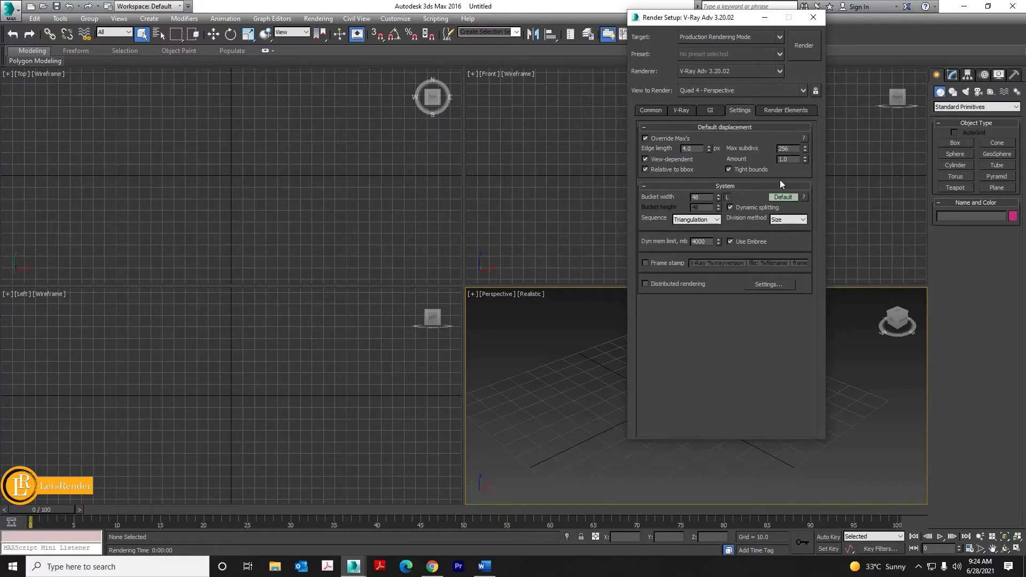
pyautogui.click(781, 198)
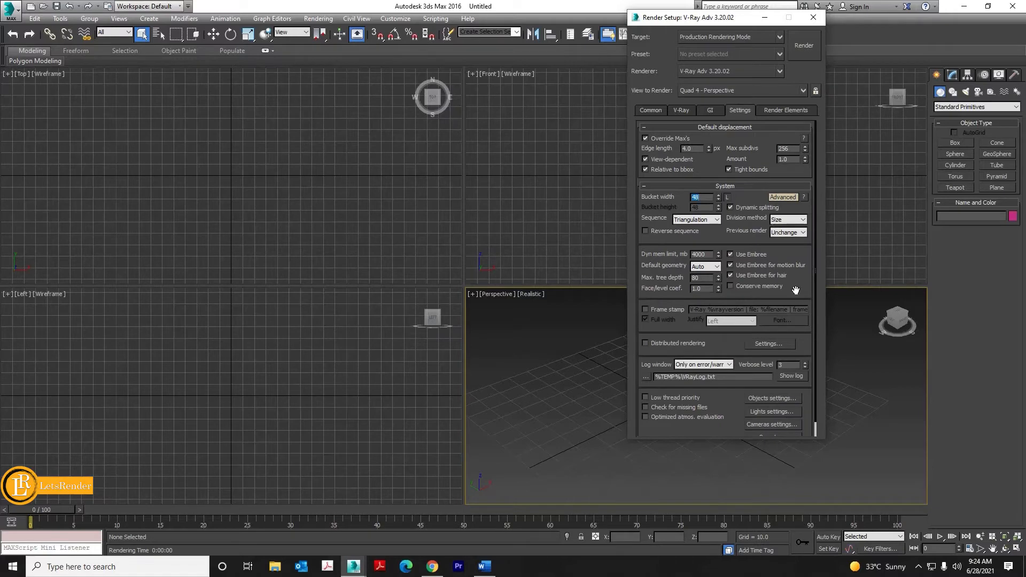
pyautogui.moveTo(795, 290); pyautogui.dragTo(793, 256)
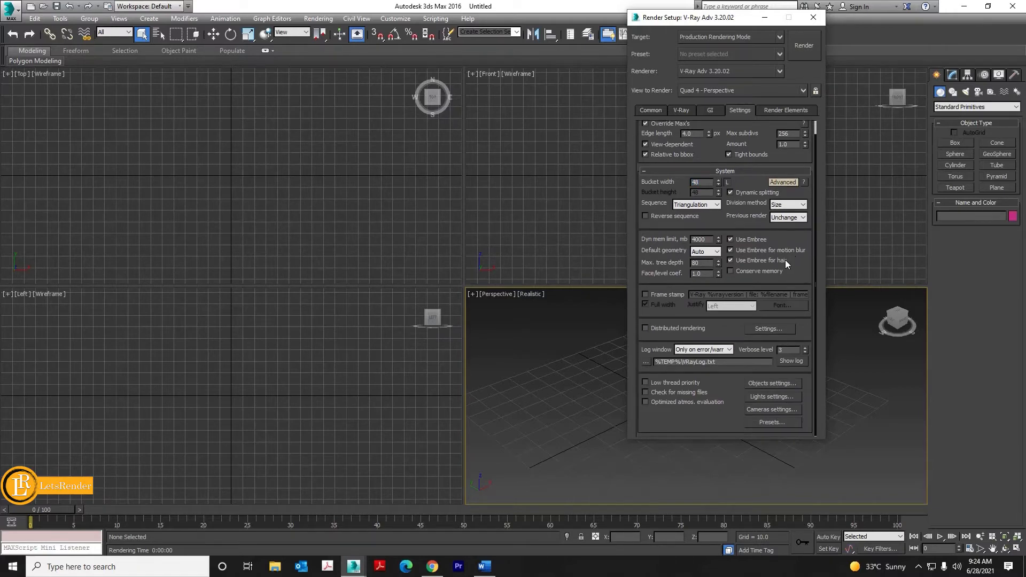
pyautogui.moveTo(710, 274)
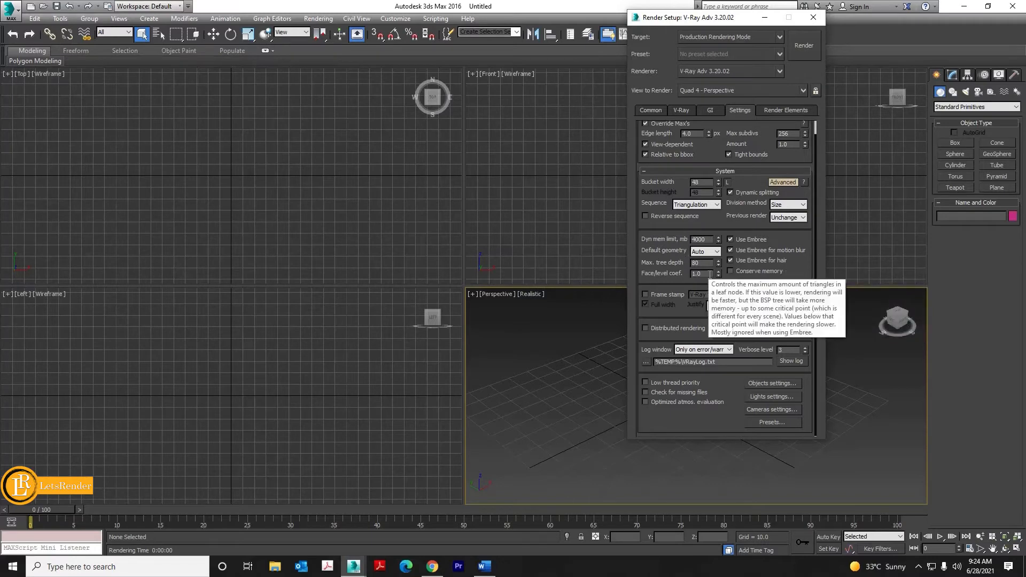
pyautogui.moveTo(711, 240)
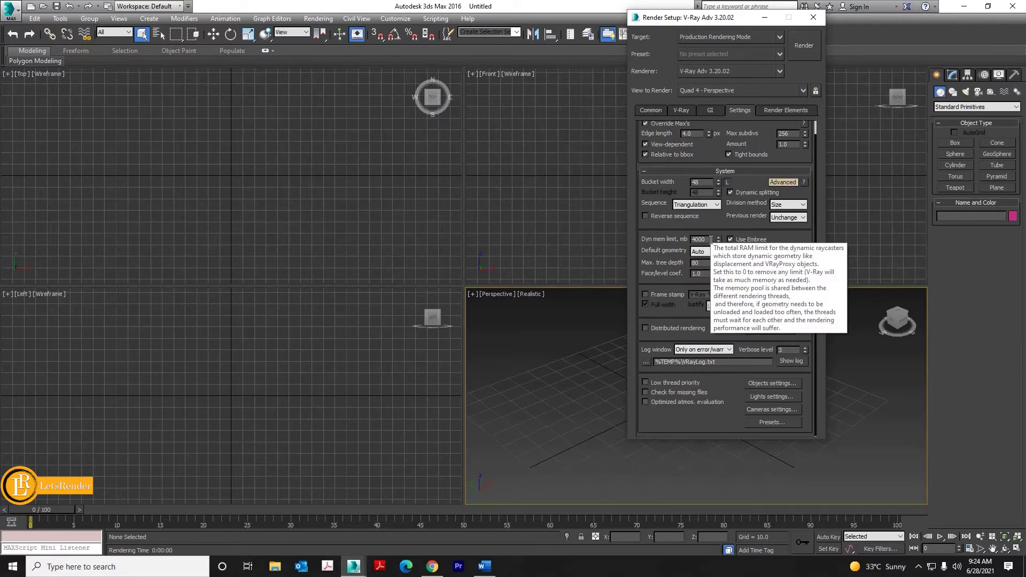
pyautogui.moveTo(711, 240); pyautogui.dragTo(691, 239)
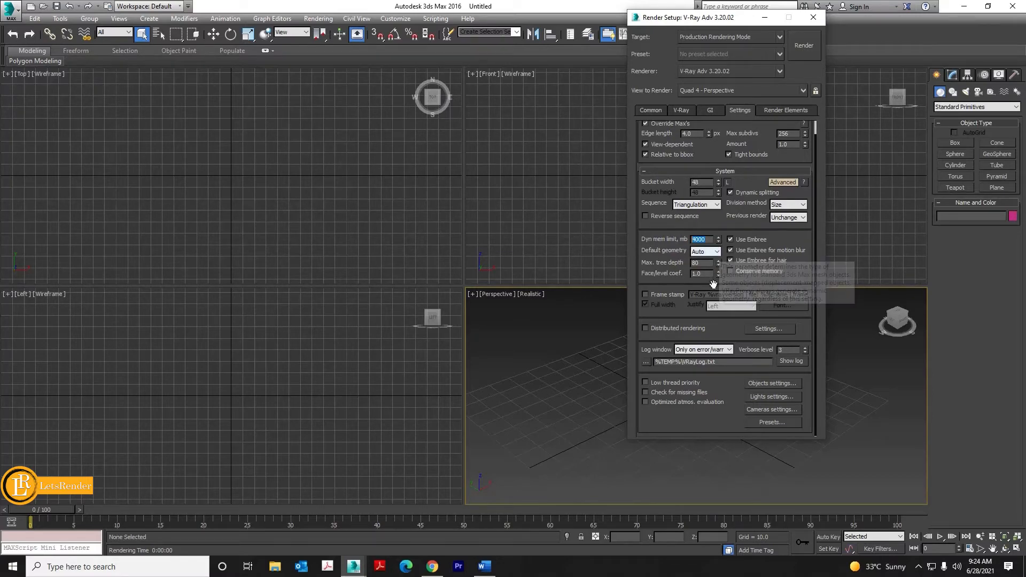
# - Set the V-Ray log window to Never and turn on Low thread priority and Optimized atmos. evaluation
pyautogui.click(711, 350)
pyautogui.click(679, 358)
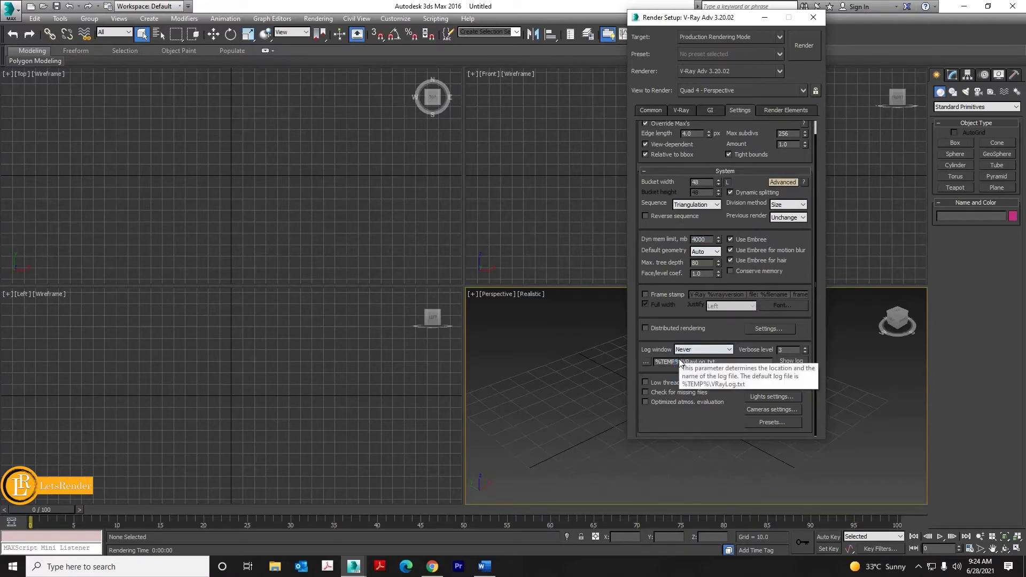
pyautogui.click(645, 382)
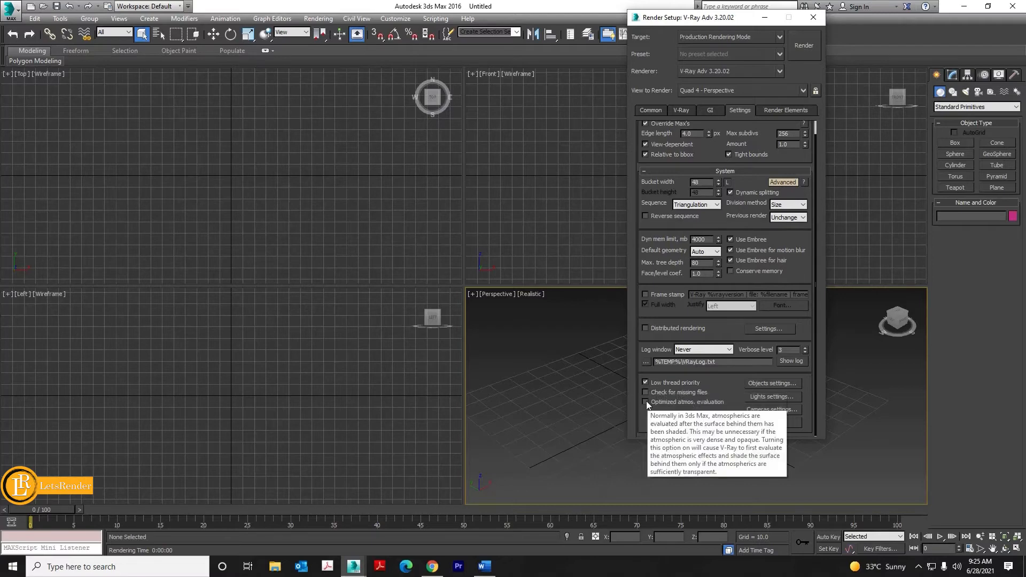
pyautogui.click(645, 402)
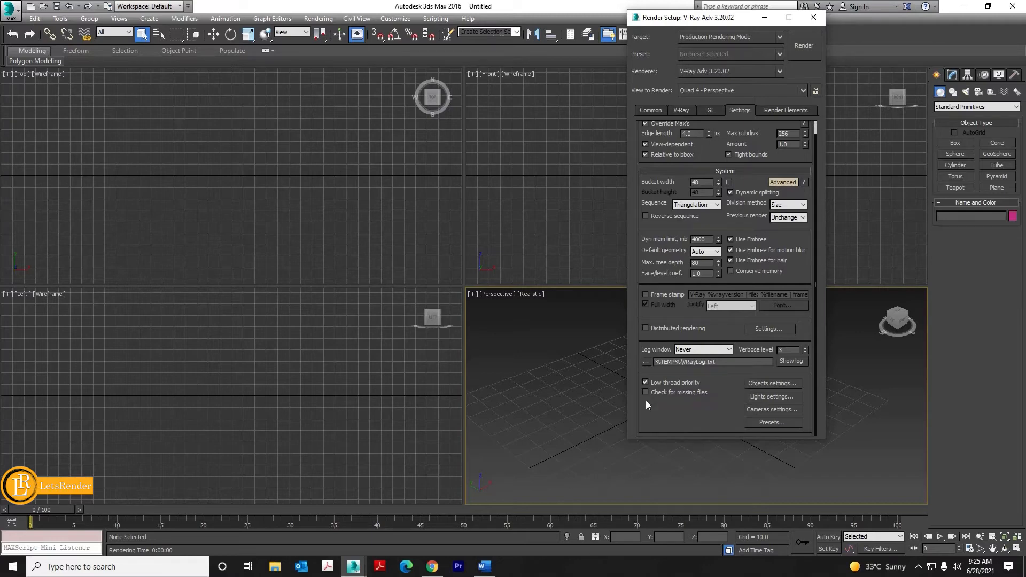
pyautogui.moveTo(652, 404)
# - Start saving a render preset and delete the old vray final and vray-test preset files from the vray 01 folder
pyautogui.click(681, 111)
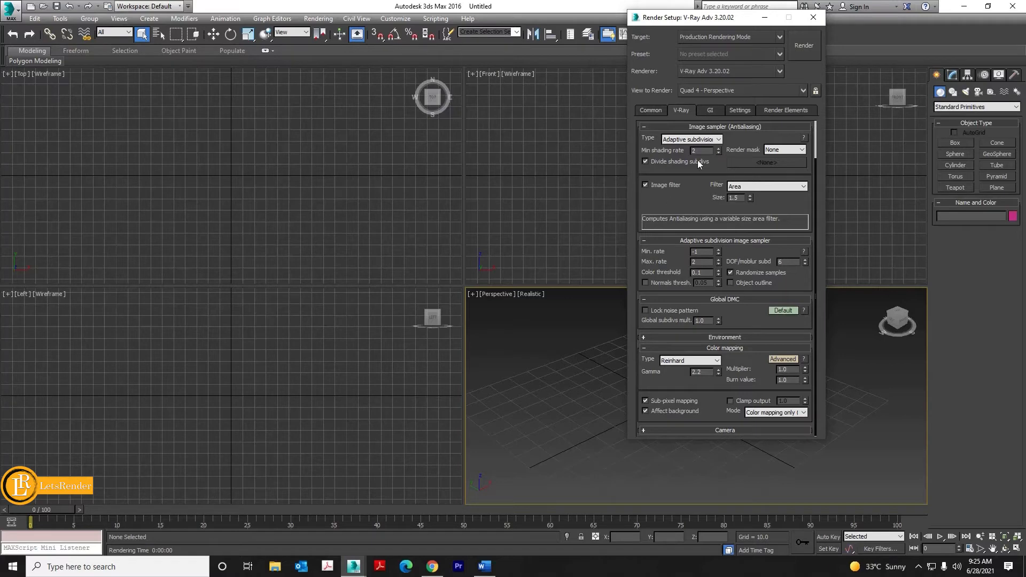
pyautogui.click(781, 53)
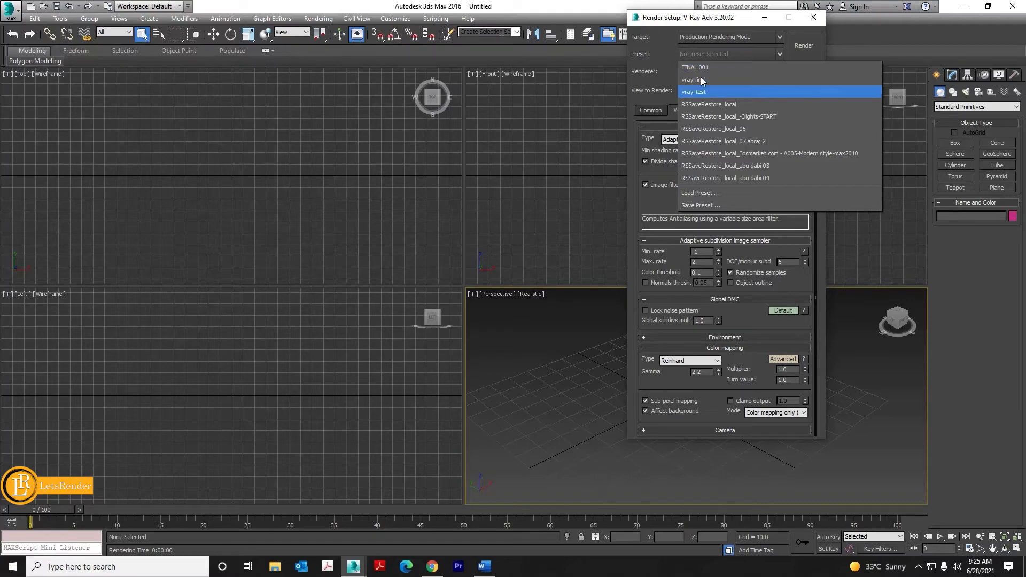
pyautogui.click(695, 205)
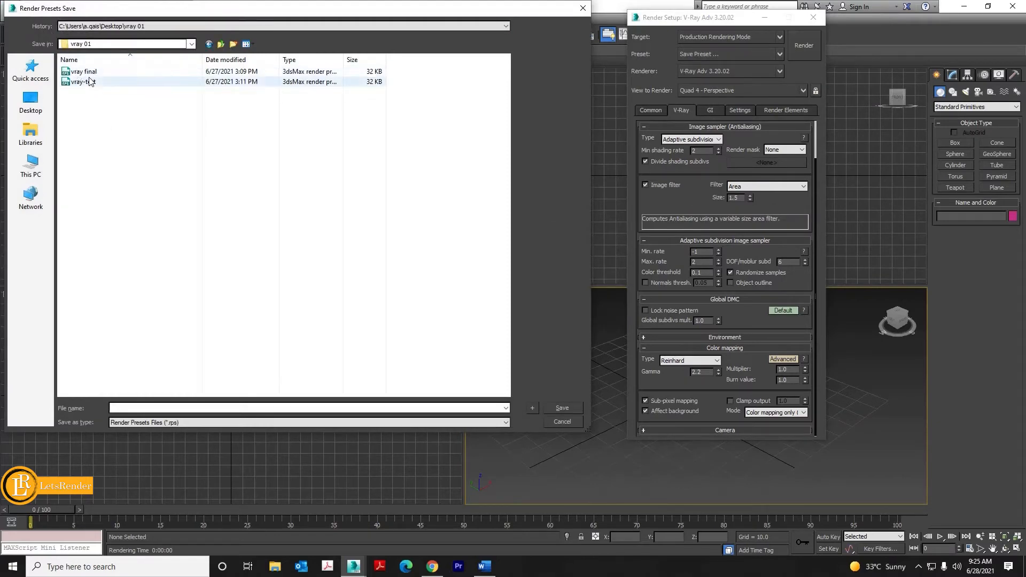
pyautogui.click(89, 74)
pyautogui.rightClick(89, 78)
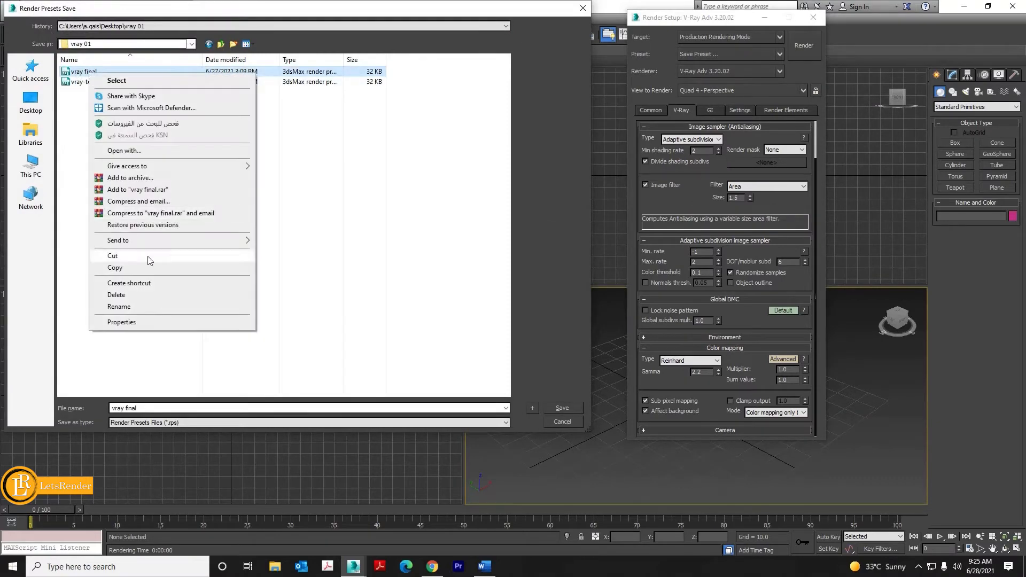
pyautogui.click(117, 295)
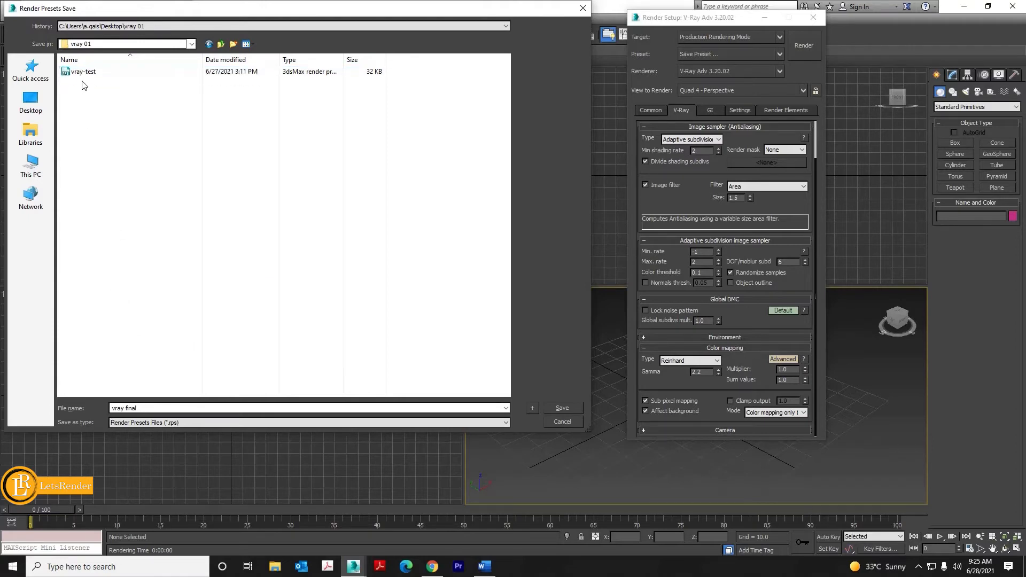
pyautogui.rightClick(84, 74)
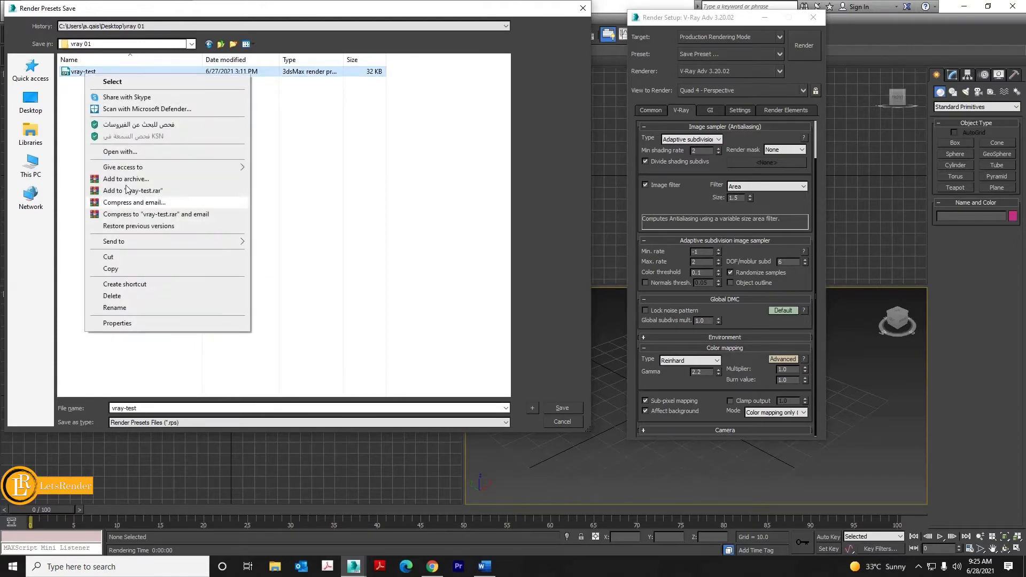
pyautogui.click(113, 297)
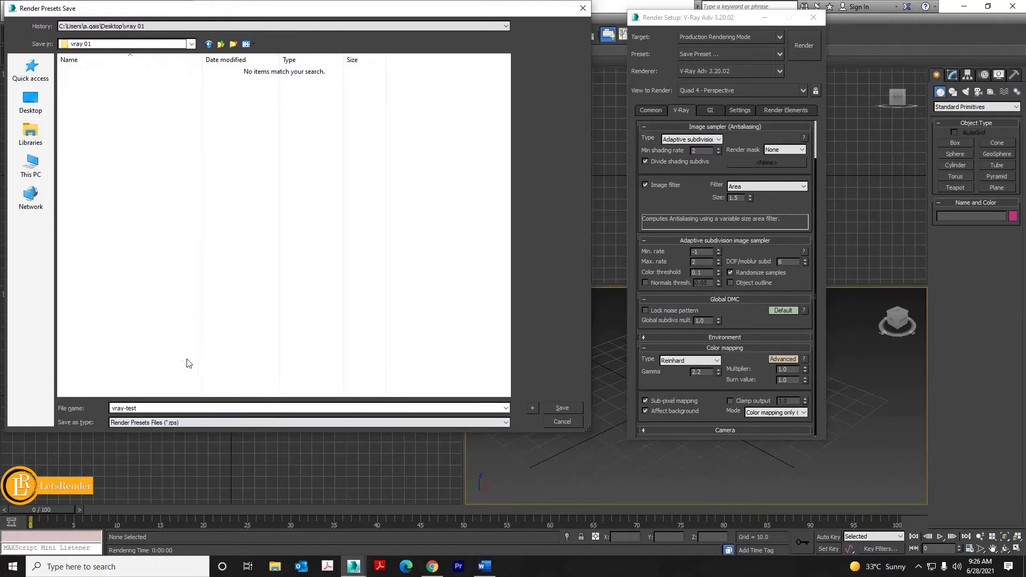
# - Save the render preset as vray-test with only the V-Ray Adv 3.20.02 category included
pyautogui.click(149, 408)
pyautogui.click(561, 408)
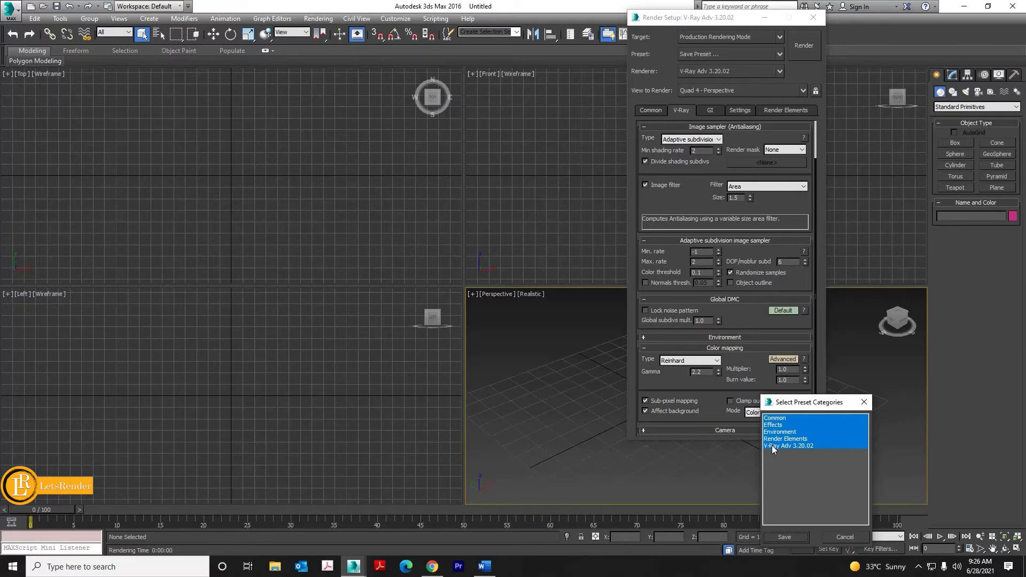
pyautogui.click(773, 446)
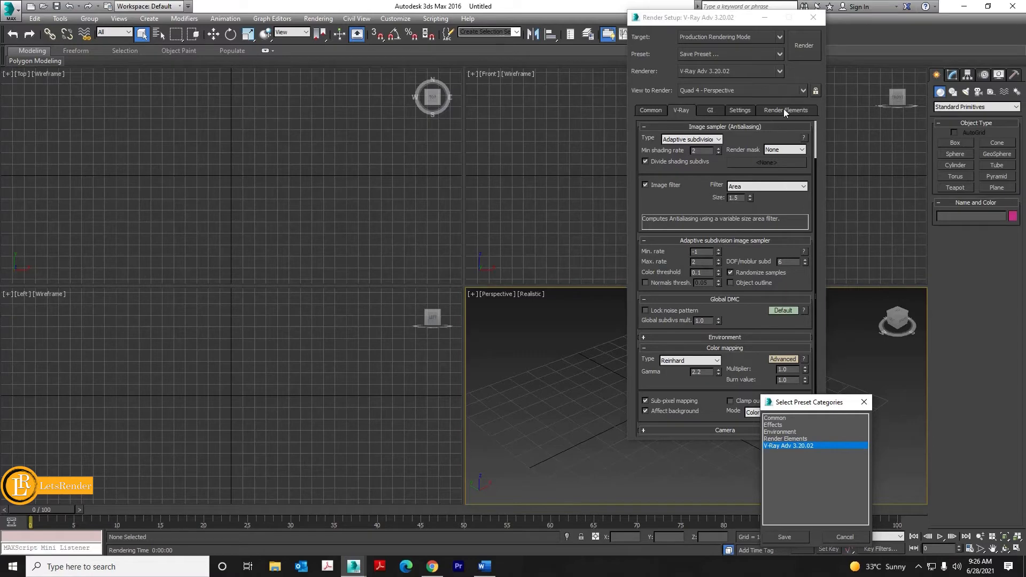
pyautogui.moveTo(808, 404); pyautogui.dragTo(790, 272)
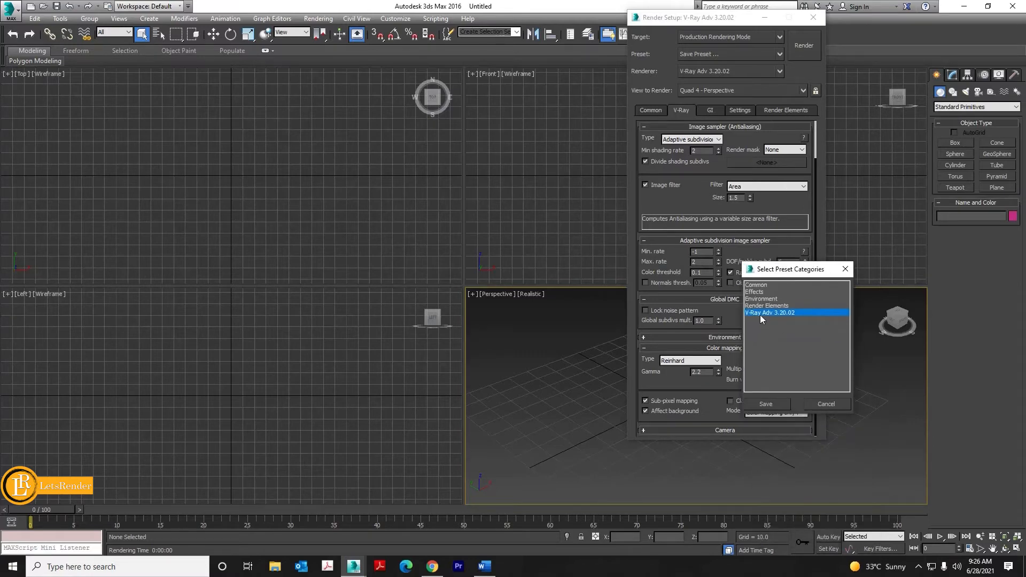
pyautogui.click(766, 404)
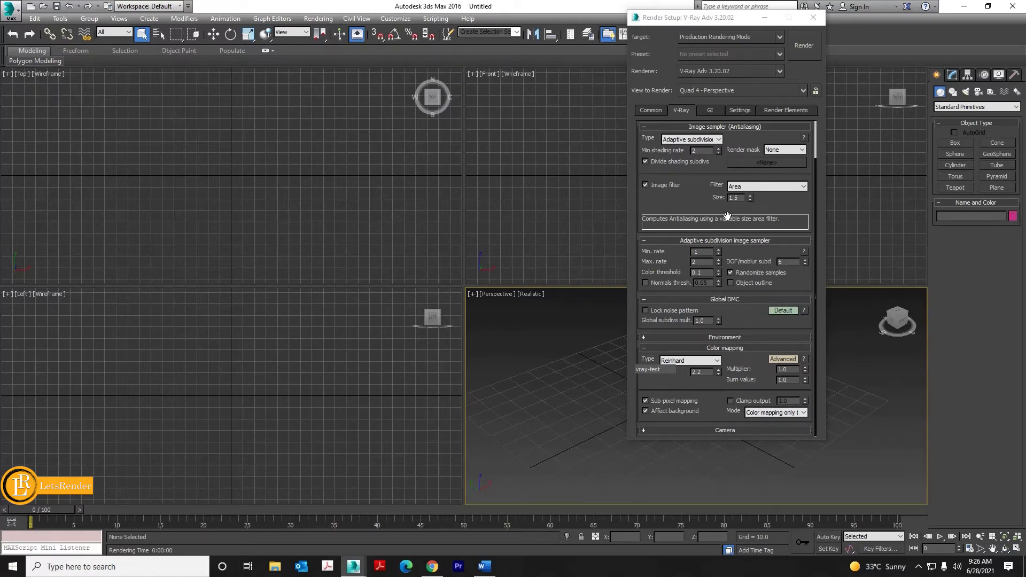
# - Review the V-Ray frame buffer settings, collapse them again and dismiss the browser notification
pyautogui.click(648, 109)
pyautogui.click(683, 109)
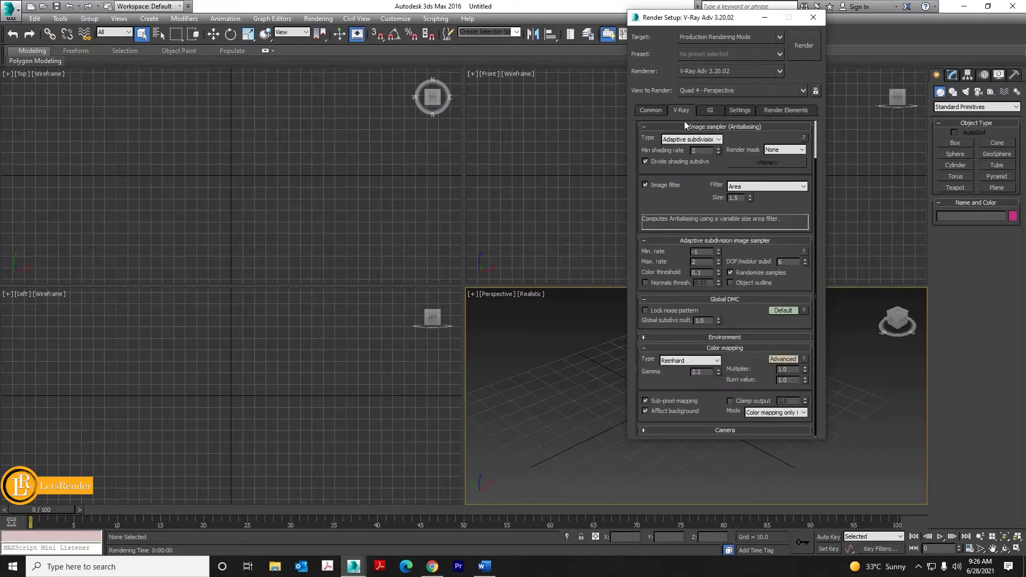
pyautogui.scroll(2, 694, 196)
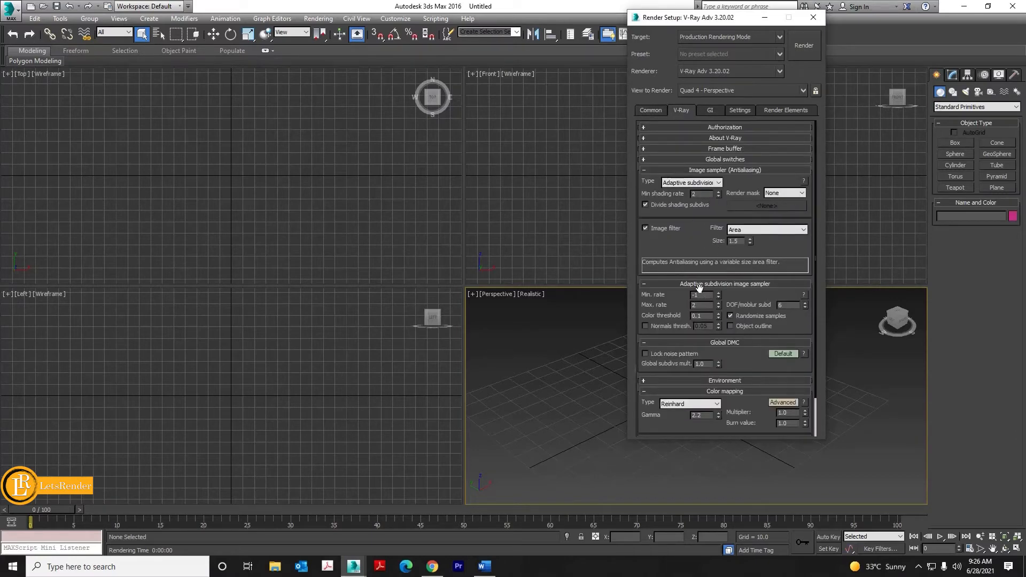
pyautogui.click(692, 148)
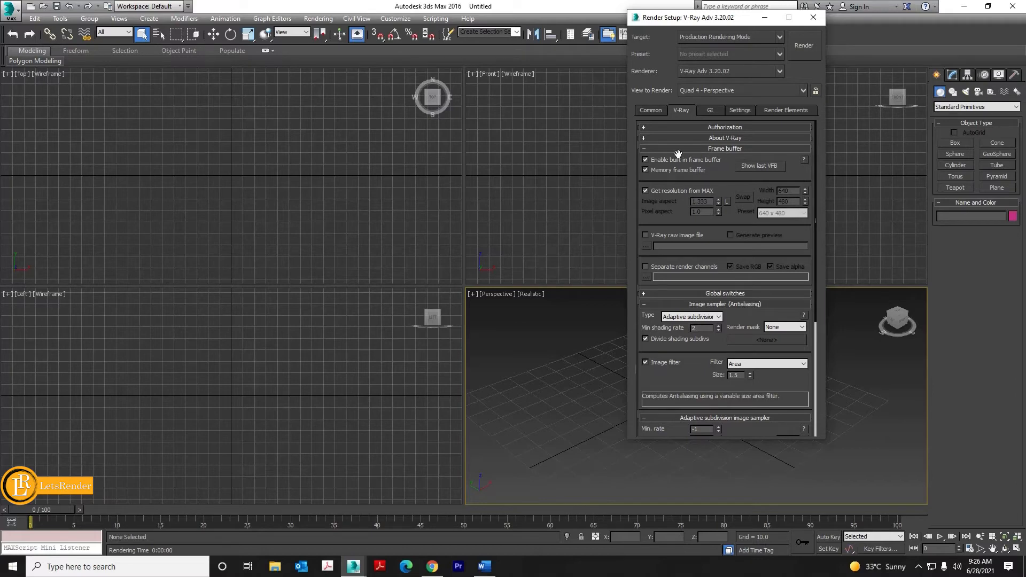
pyautogui.click(654, 149)
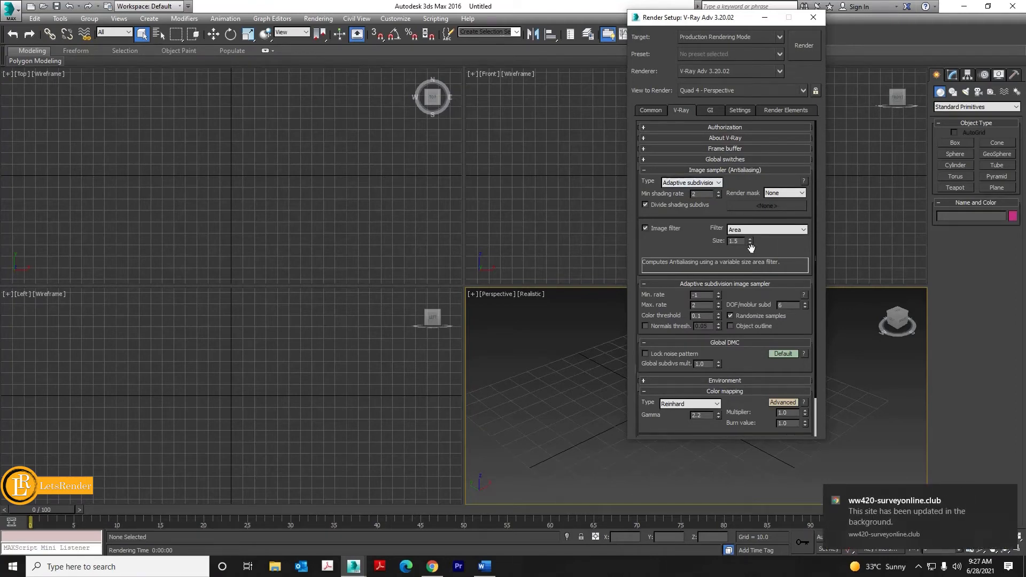
pyautogui.click(1005, 492)
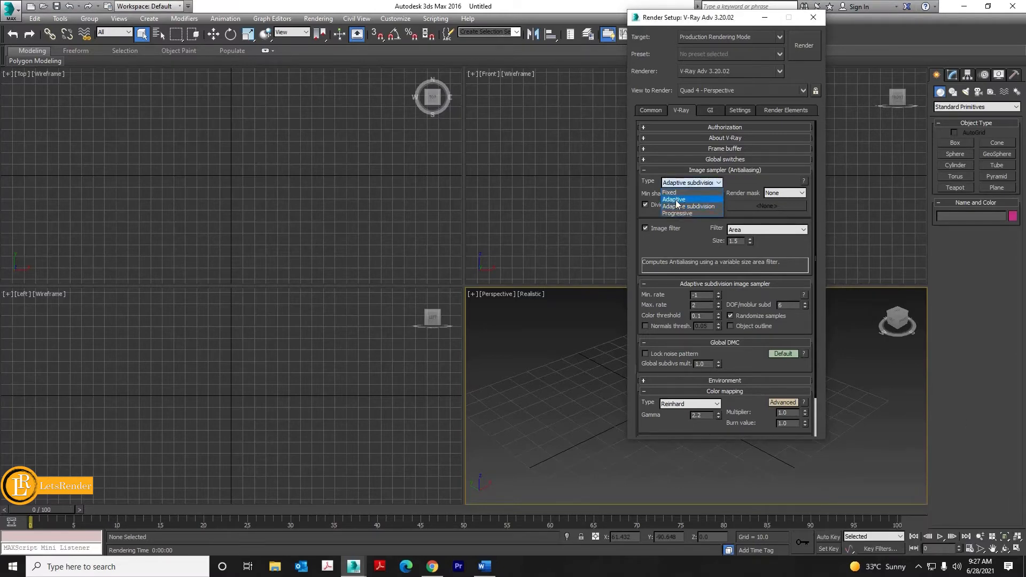
# - Set the image sampler type to Adaptive with max subdivs 40, and show the advanced Global DMC options
pyautogui.click(676, 201)
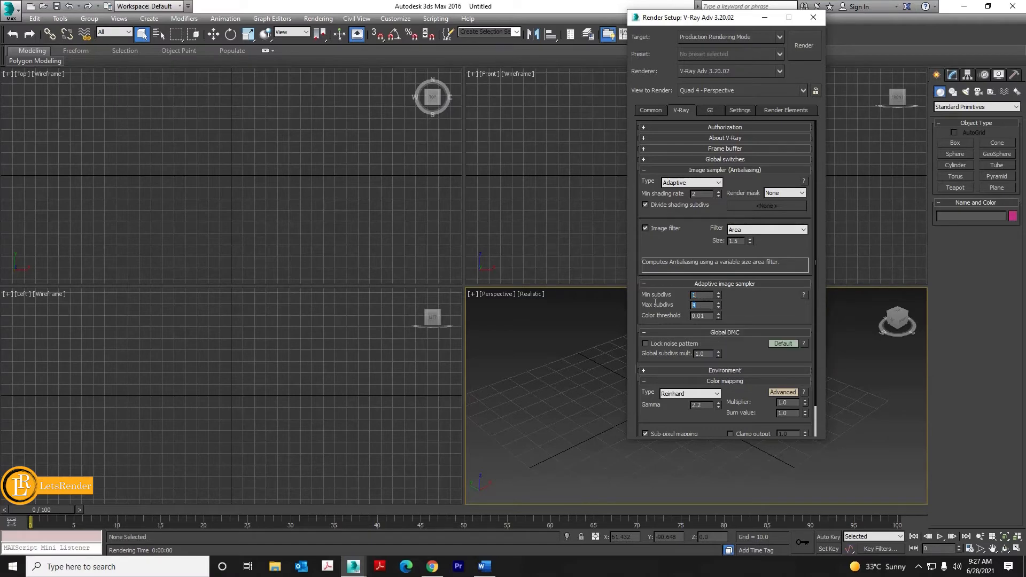
pyautogui.press('BackSpace')
pyautogui.click(781, 343)
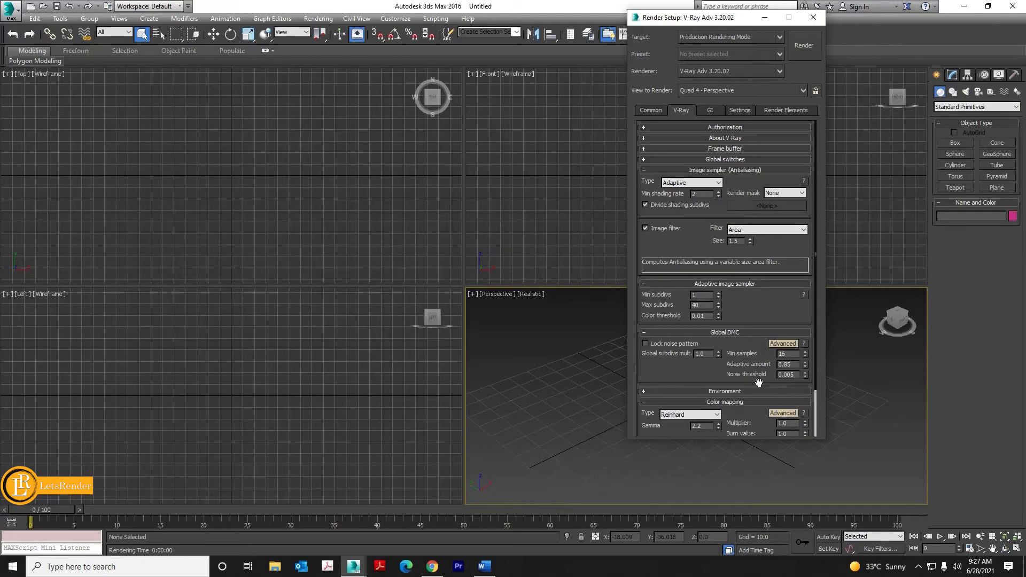
# - Set the adaptive image sampler's color threshold to 0.005 and collapse the color mapping settings
pyautogui.moveTo(796, 377)
pyautogui.click(711, 319)
pyautogui.click(730, 403)
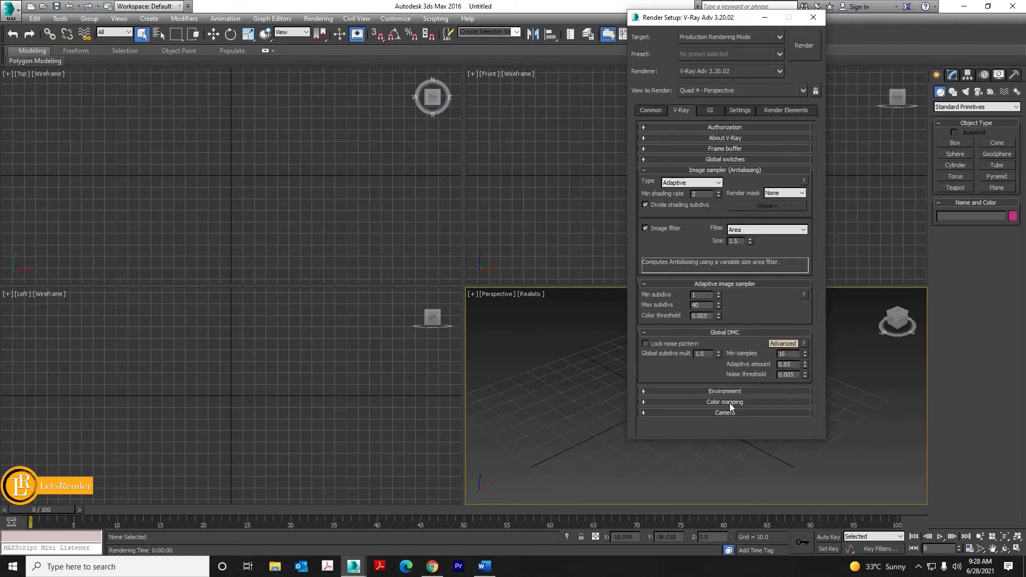
# - Set color mapping to type Reinhard with the mode Color mapping only (no gamma)
pyautogui.click(723, 403)
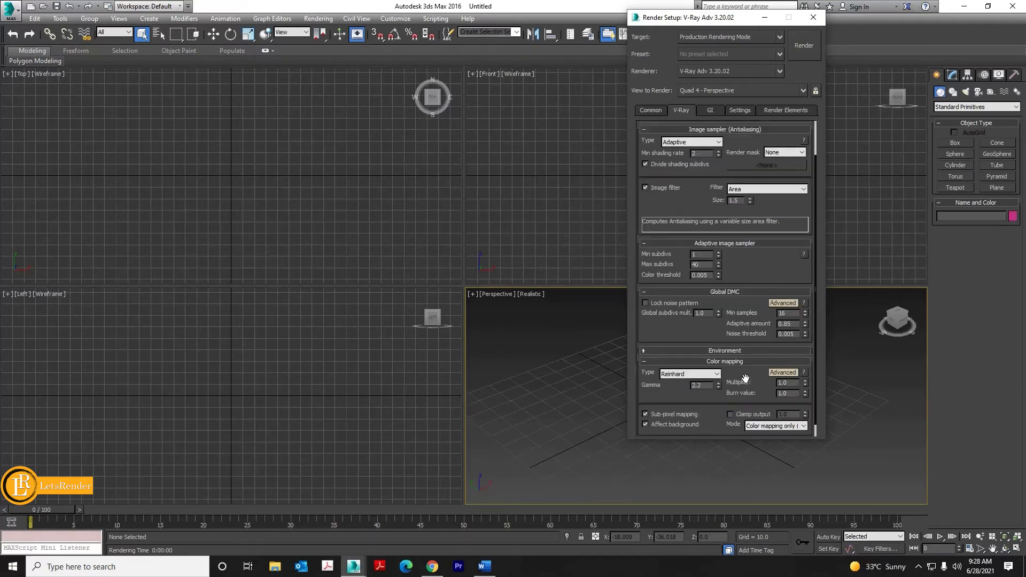
pyautogui.scroll(-1, 692, 348)
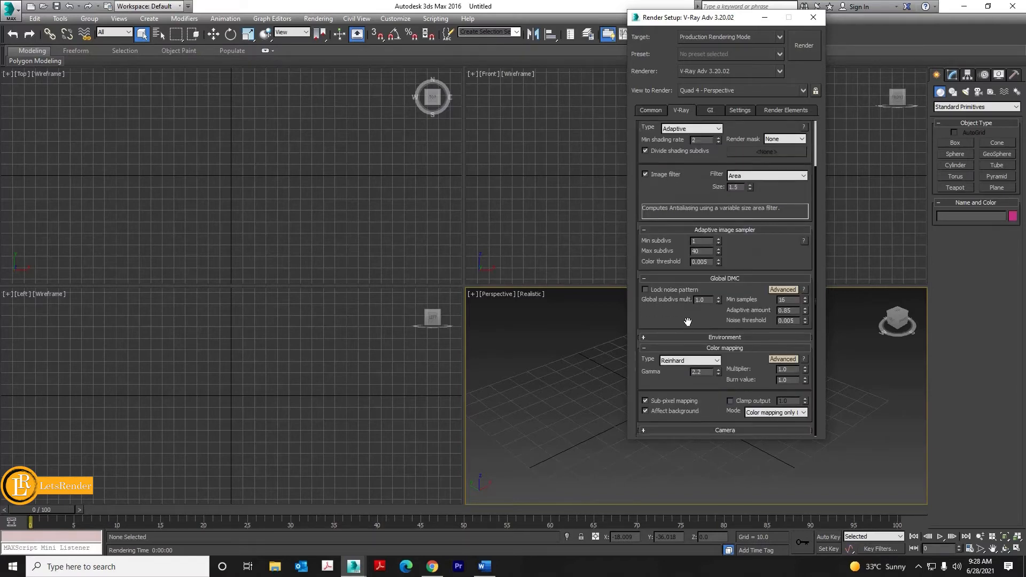
pyautogui.click(676, 362)
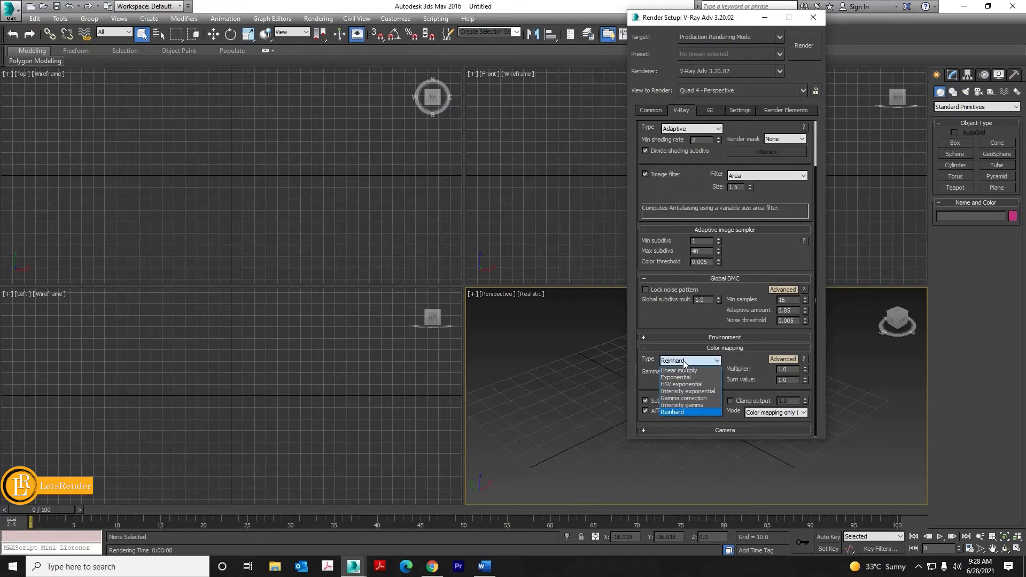
pyautogui.click(682, 413)
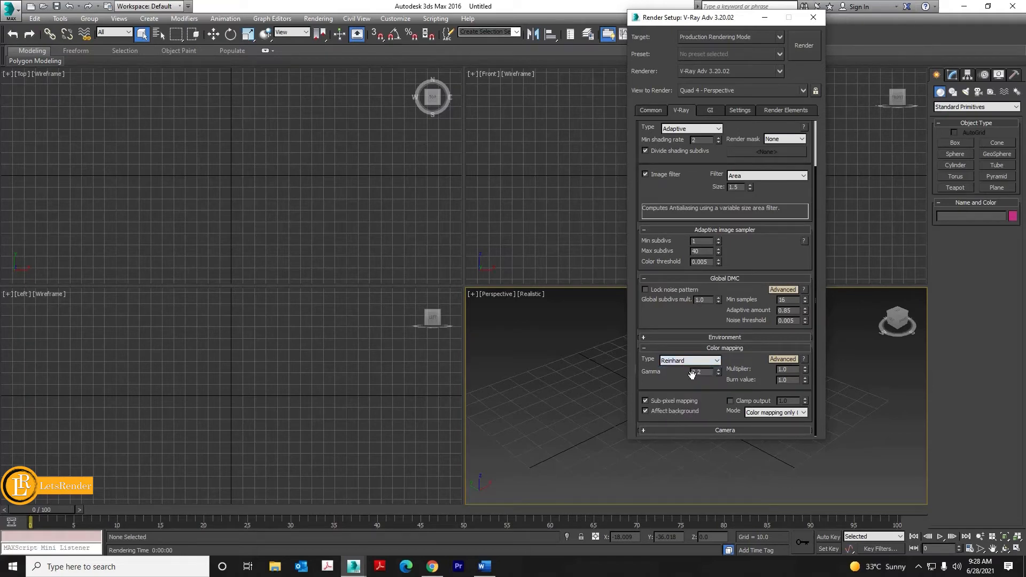
pyautogui.moveTo(705, 370)
pyautogui.click(803, 414)
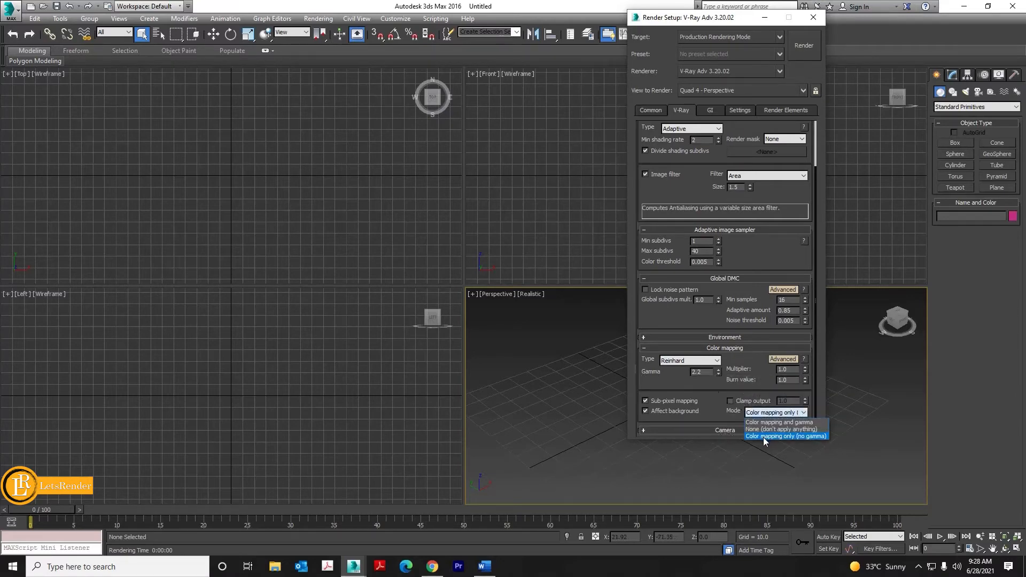
pyautogui.click(803, 436)
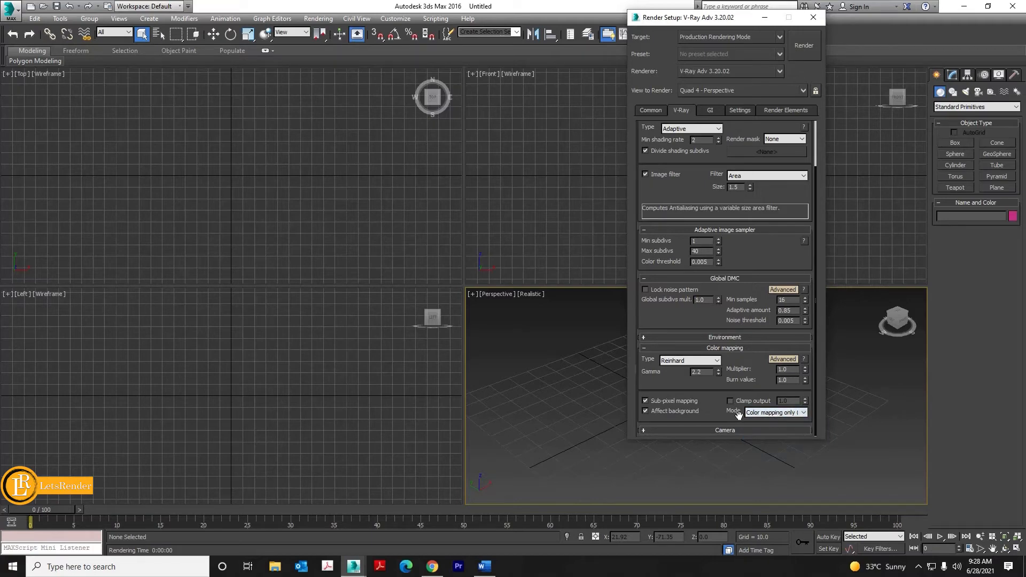
# - Set the irradiance map's current preset to High in the global illumination settings
pyautogui.click(711, 111)
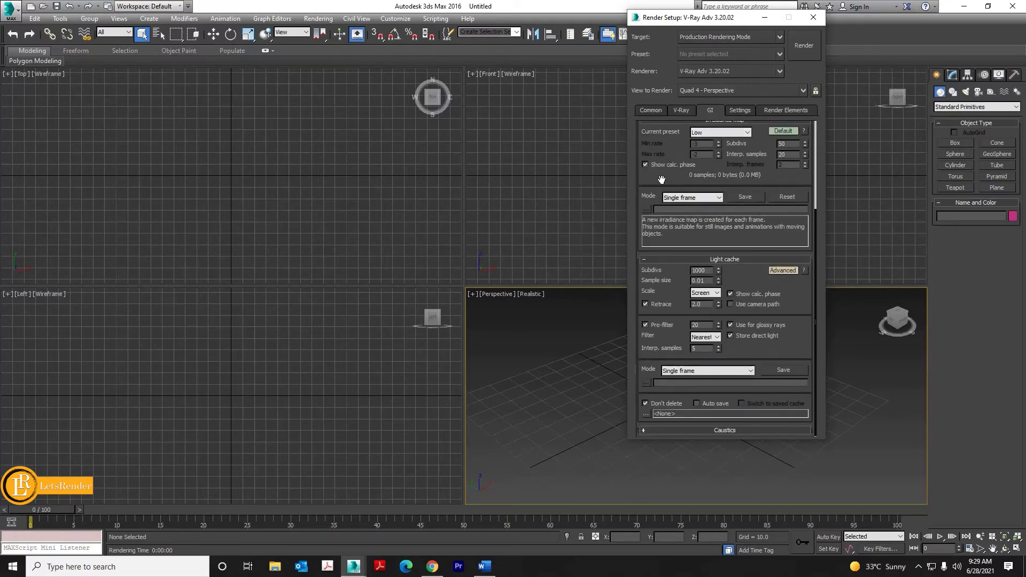
pyautogui.moveTo(661, 180); pyautogui.dragTo(665, 347)
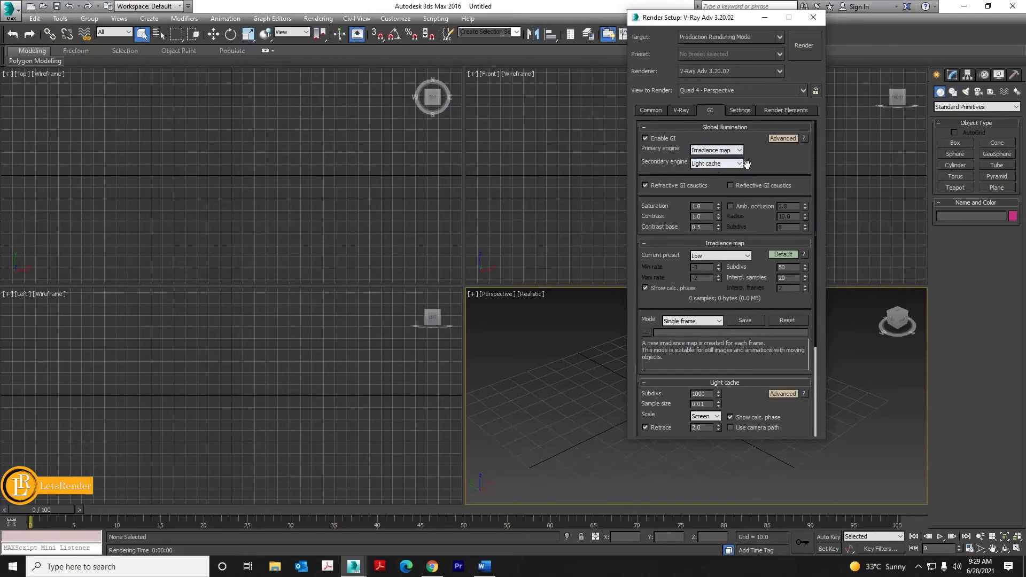
pyautogui.click(708, 255)
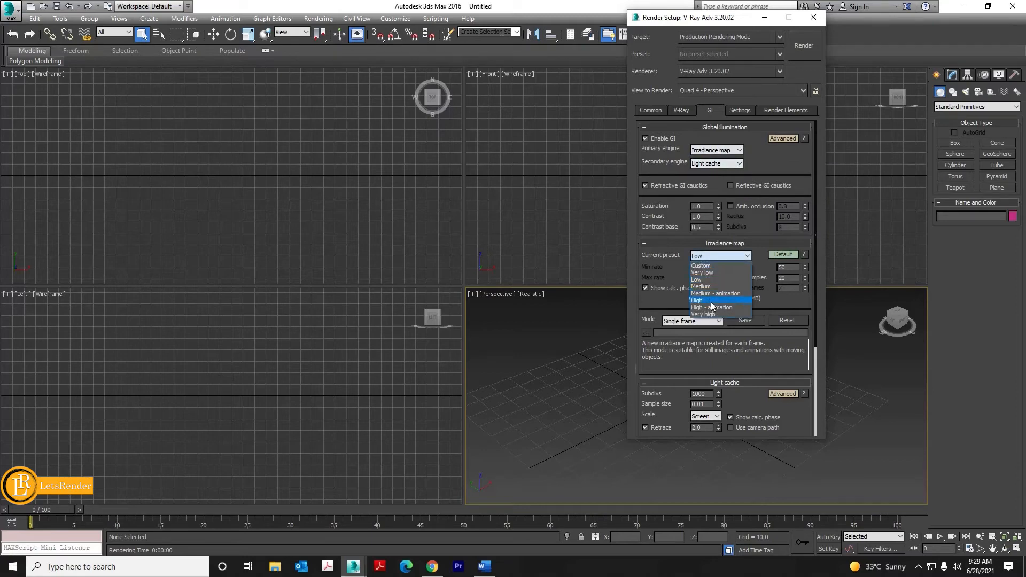
pyautogui.click(706, 301)
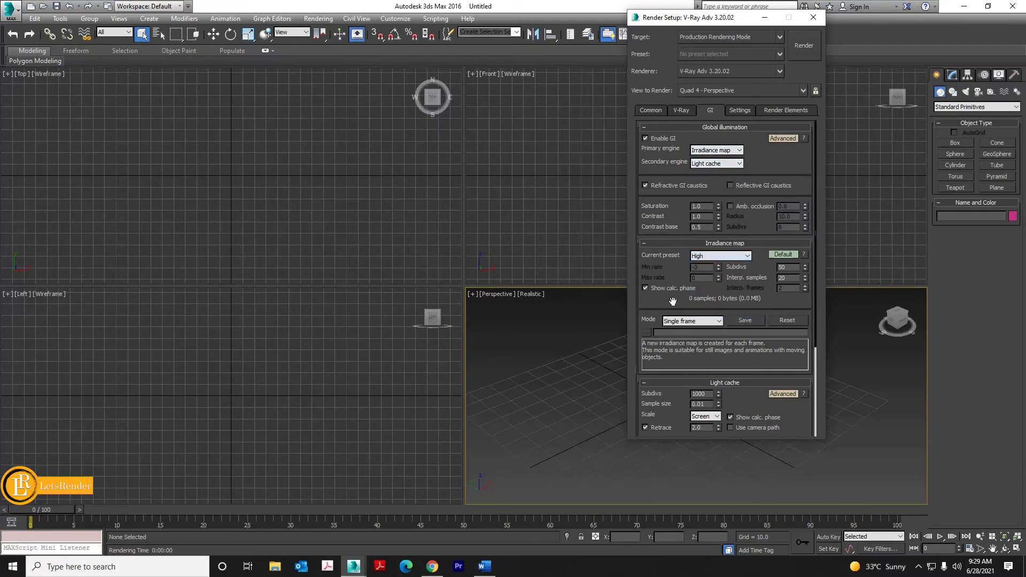
pyautogui.moveTo(675, 296); pyautogui.dragTo(682, 176)
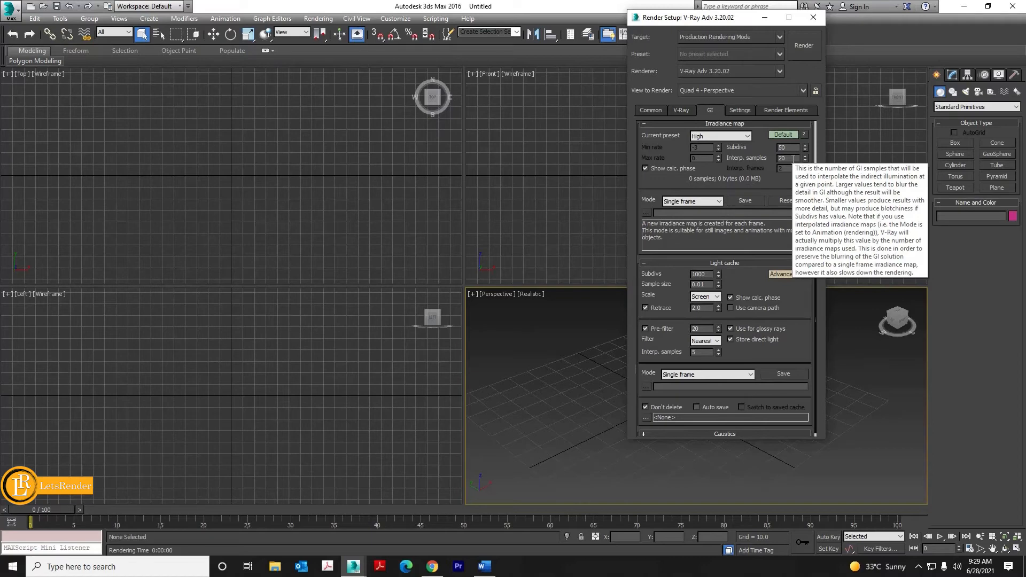
# - Set the light cache subdivs to 1500
pyautogui.doubleClick(703, 275)
pyautogui.press('BackSpace')
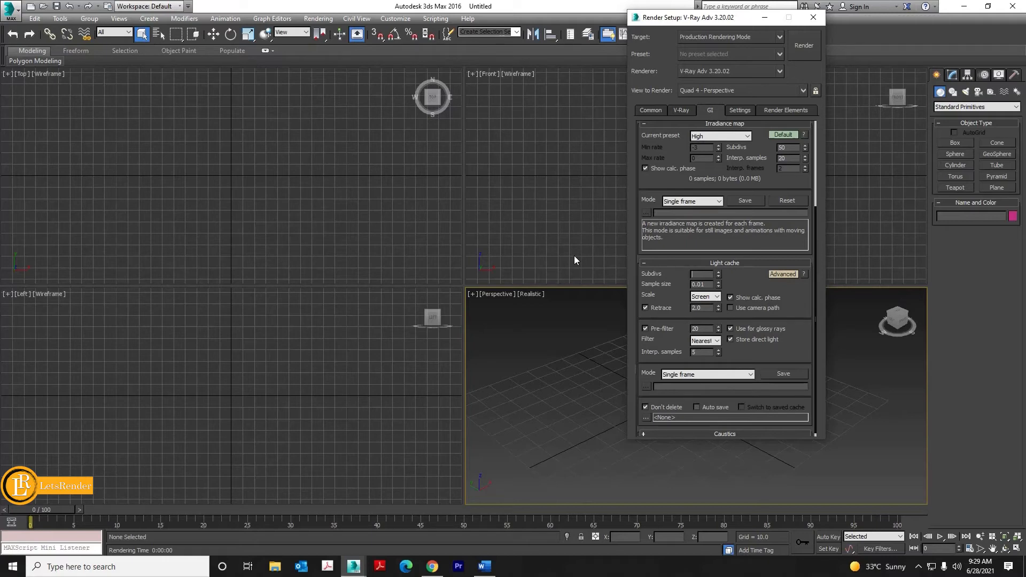
pyautogui.write('1500')
pyautogui.click(706, 283)
# - Set the log window option to Never in the V-Ray system settings
pyautogui.click(733, 111)
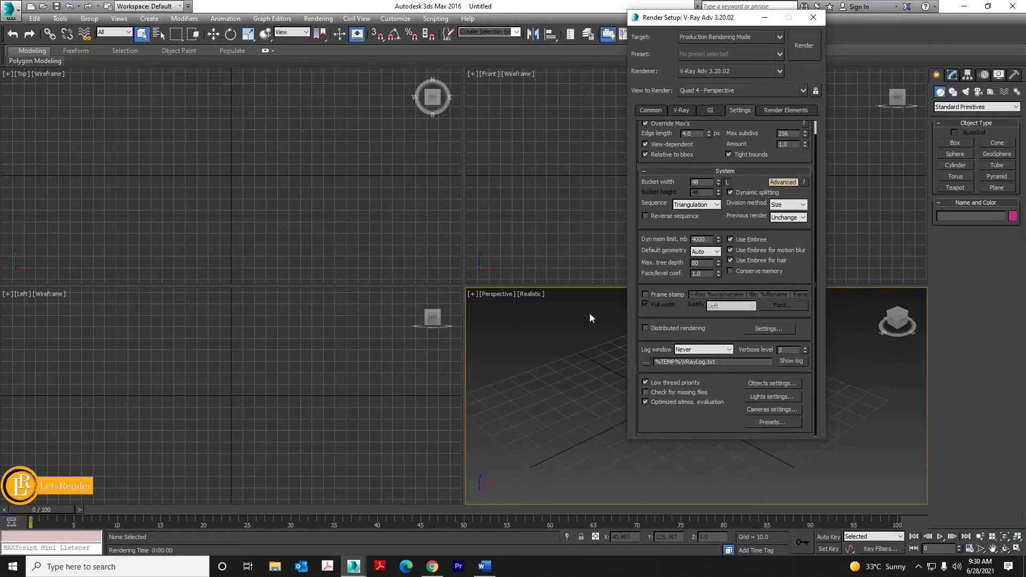
pyautogui.click(696, 350)
pyautogui.click(697, 361)
pyautogui.moveTo(646, 404)
# - Save the render preset as vray-final in the vray 01 folder with only the V-Ray Adv 3.20.02 category included
pyautogui.click(680, 111)
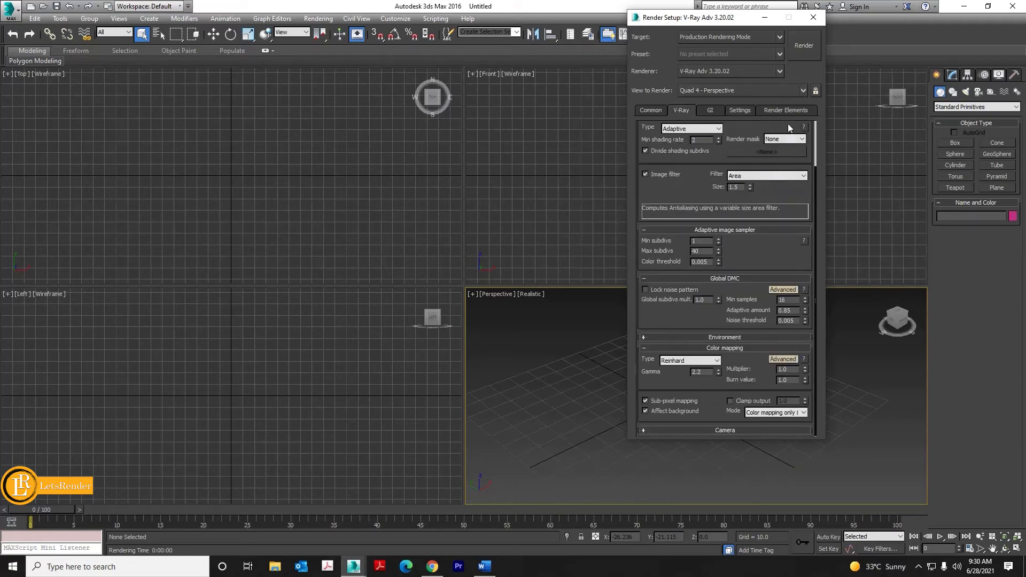
pyautogui.click(780, 55)
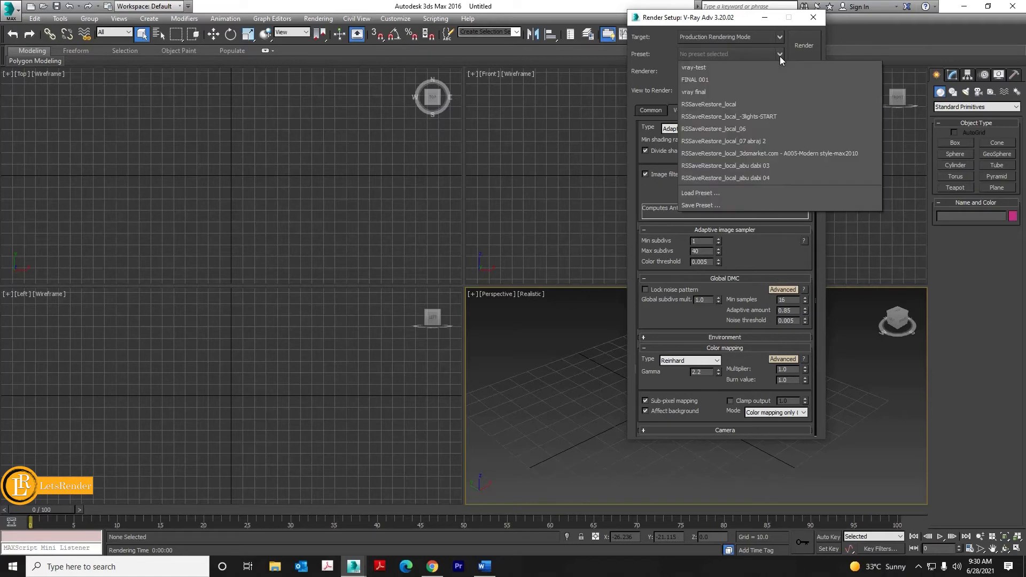
pyautogui.click(711, 206)
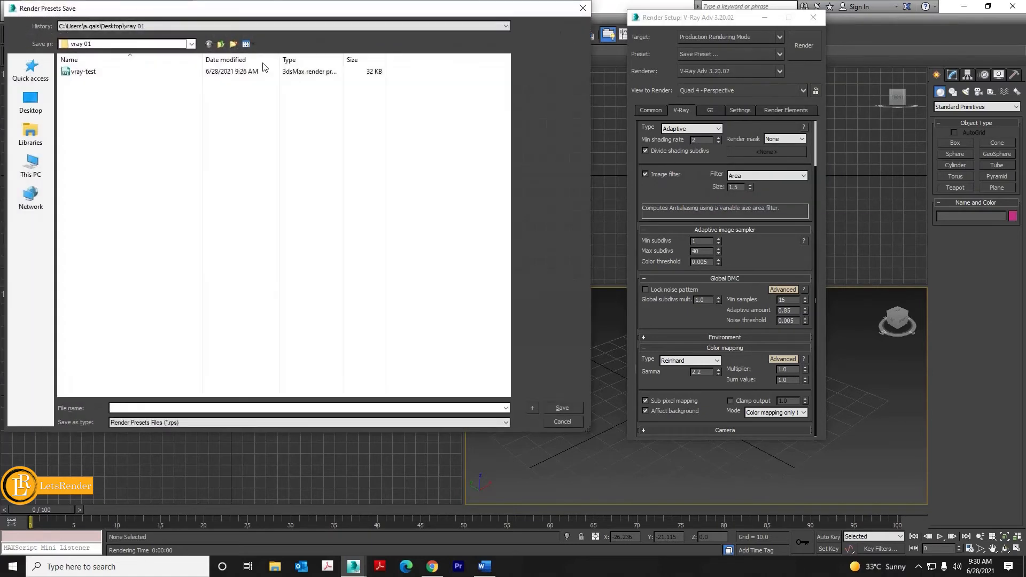
pyautogui.click(140, 406)
pyautogui.write('v')
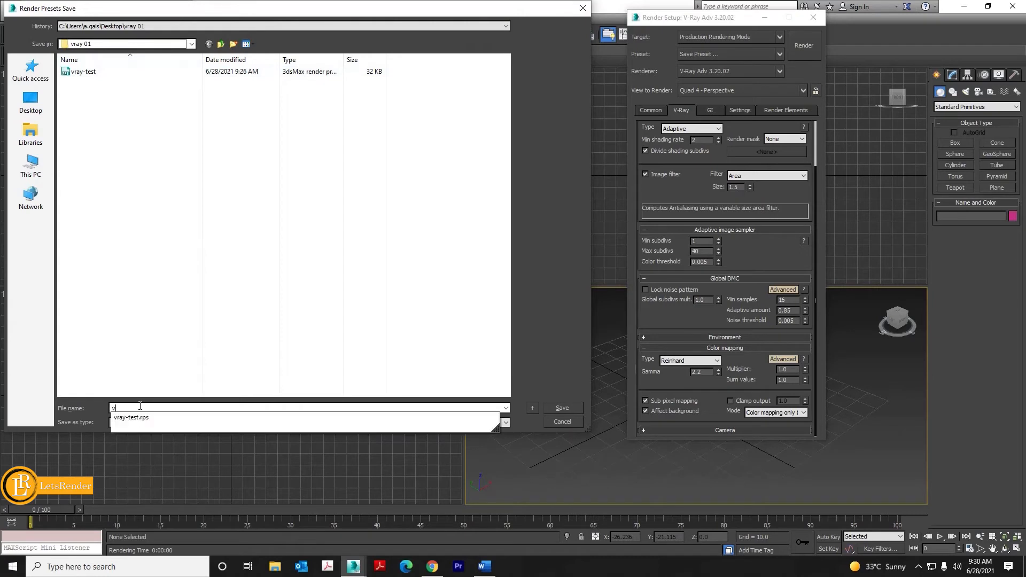
pyautogui.write('ray-fin')
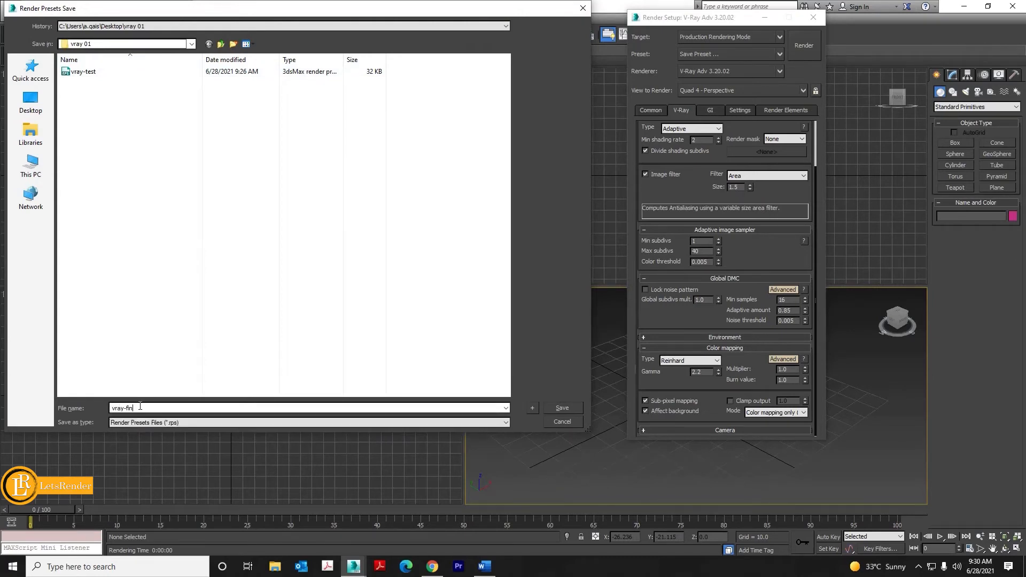
pyautogui.write('al')
pyautogui.click(569, 409)
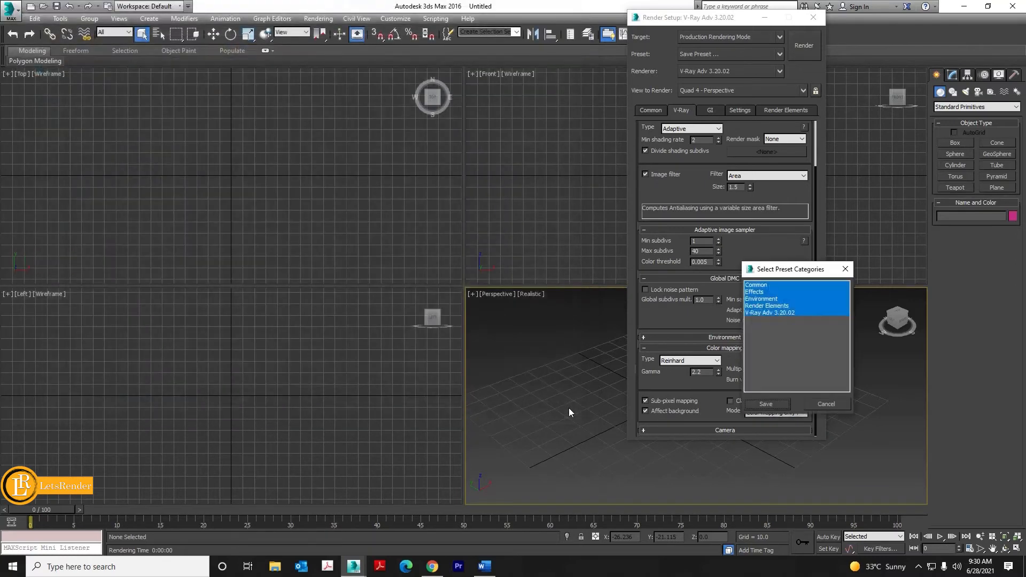
pyautogui.click(764, 313)
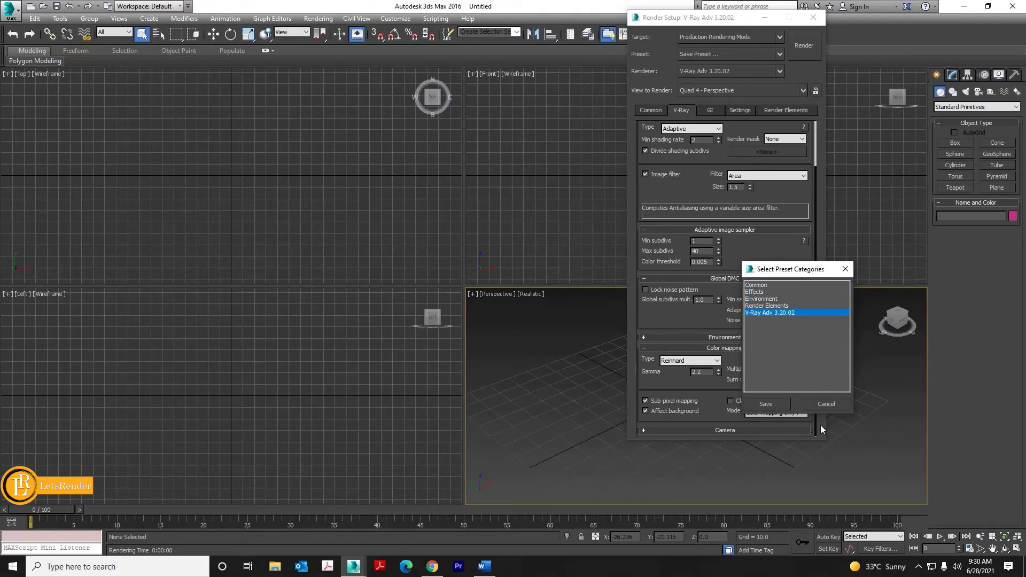
pyautogui.click(766, 404)
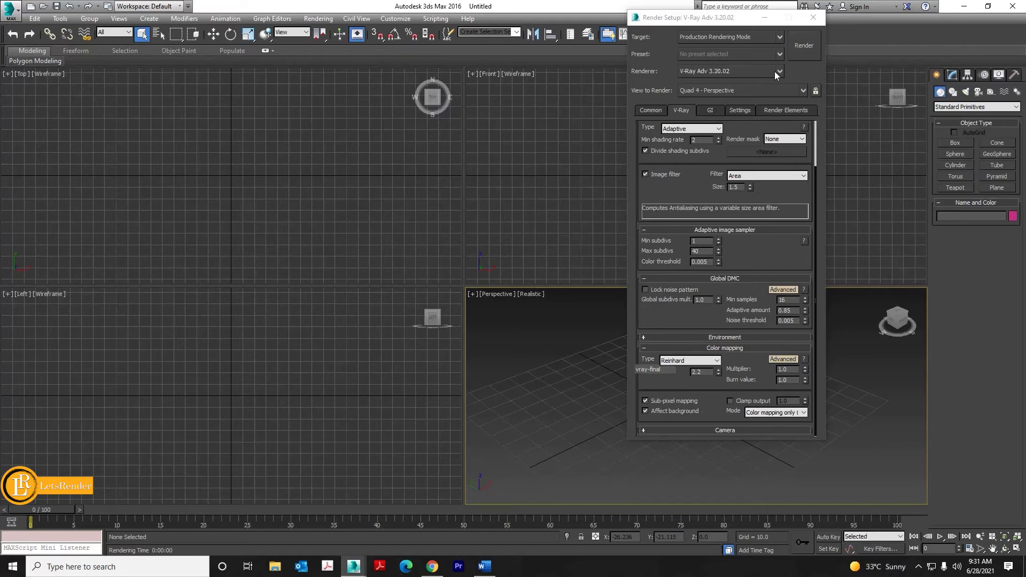
# - Load the FINAL 001 render preset with its V-Ray Adv 3.20.02 category
pyautogui.click(779, 53)
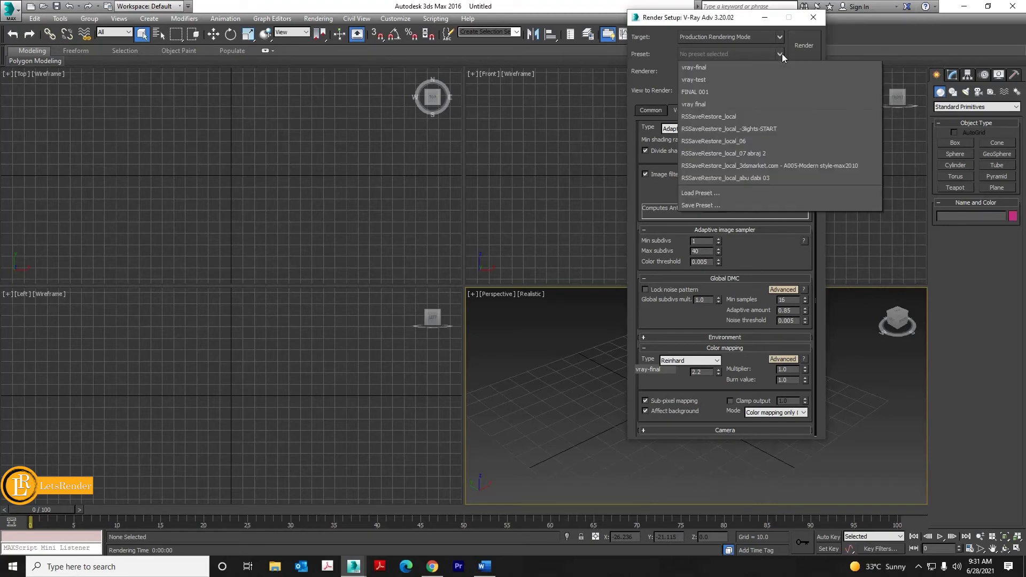
pyautogui.click(713, 93)
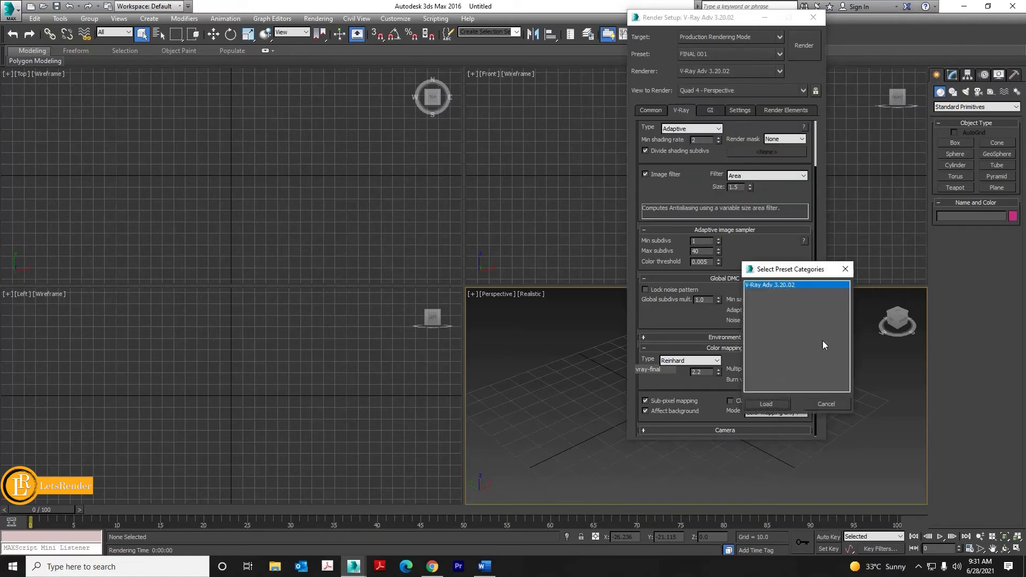
pyautogui.click(765, 404)
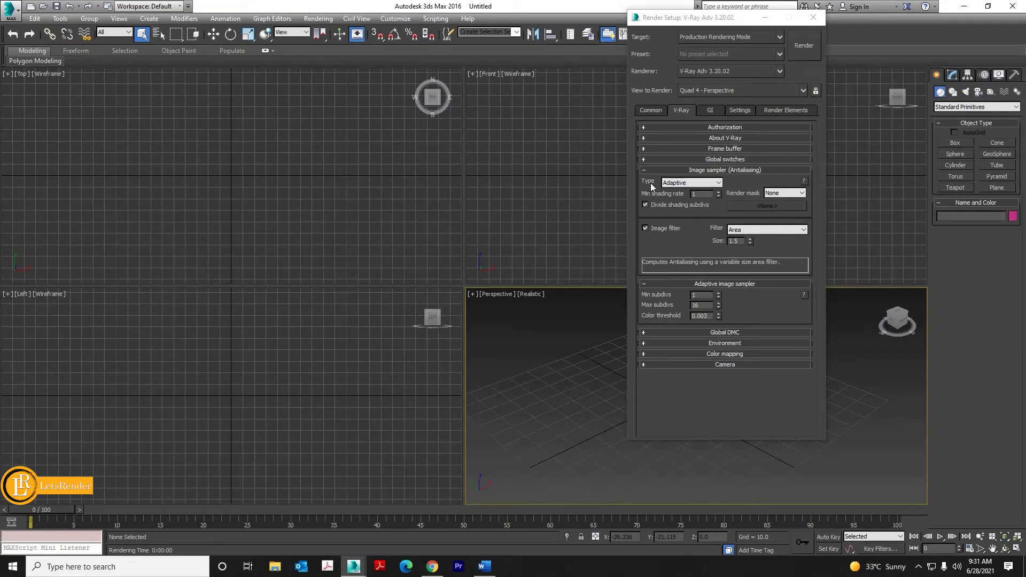
# - Review the loaded preset's image sampler, frame buffer and Global DMC settings, keeping the sampler type Adaptive
pyautogui.click(681, 183)
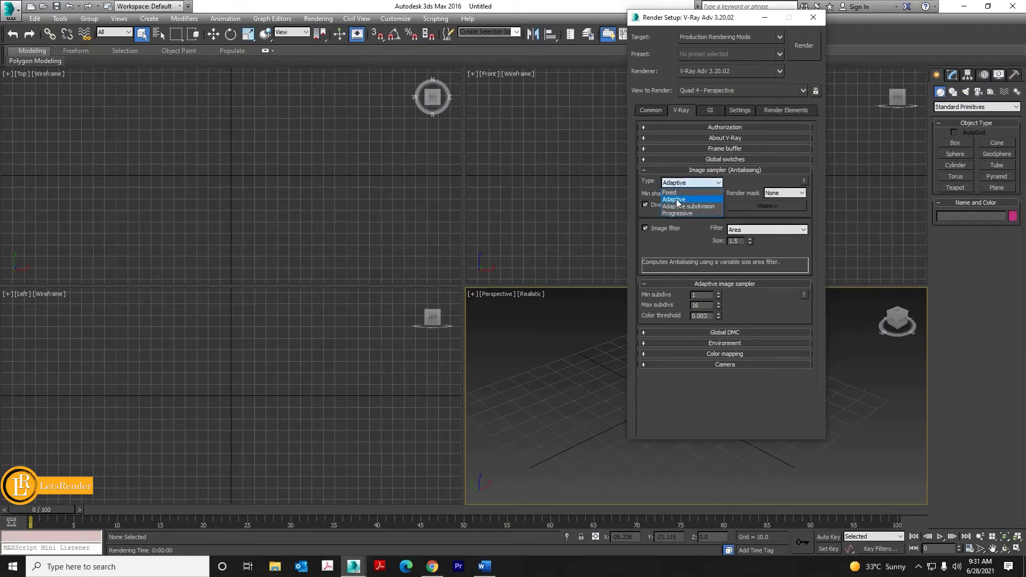
pyautogui.click(677, 200)
pyautogui.click(694, 148)
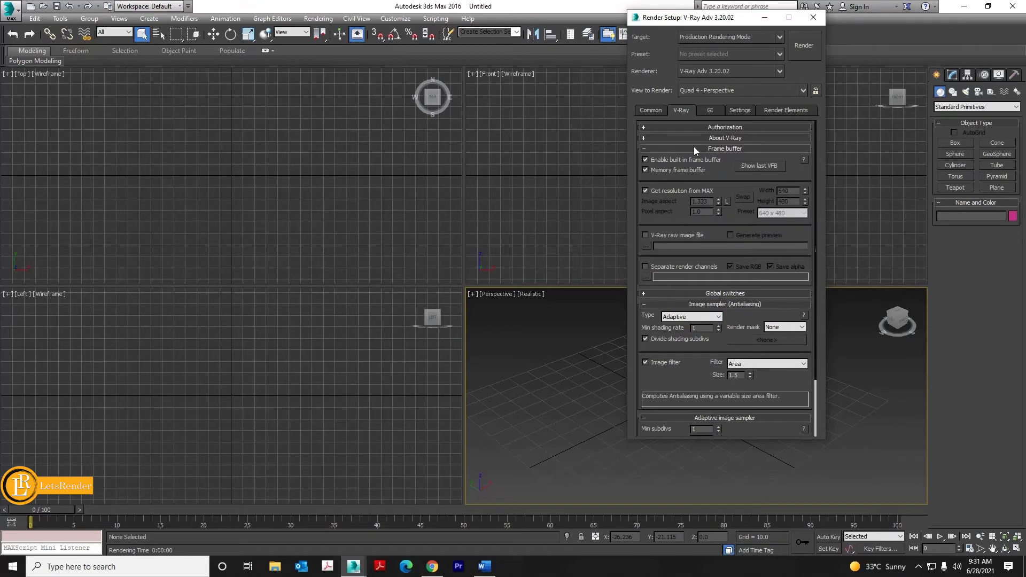
pyautogui.click(694, 149)
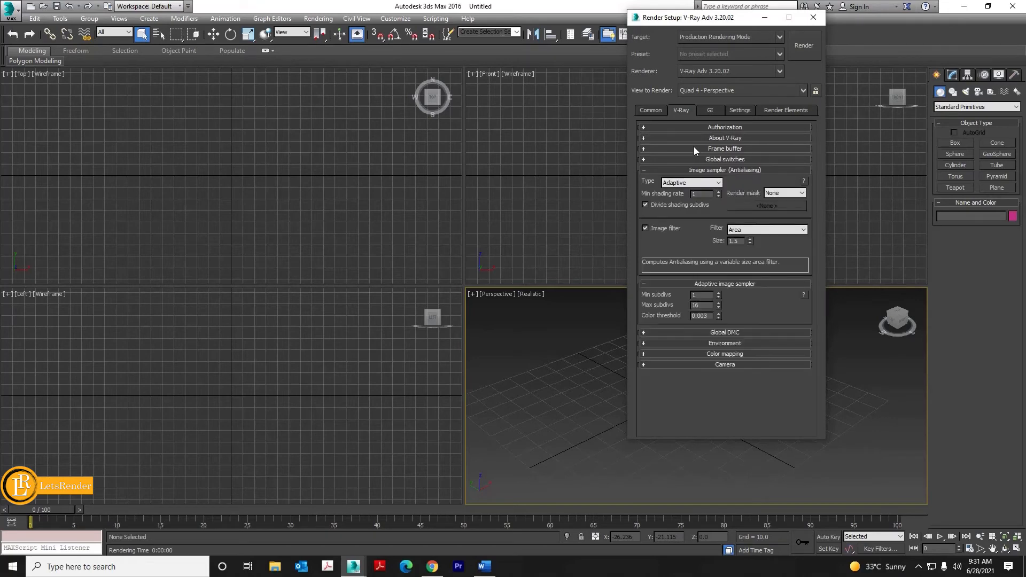
pyautogui.moveTo(698, 194)
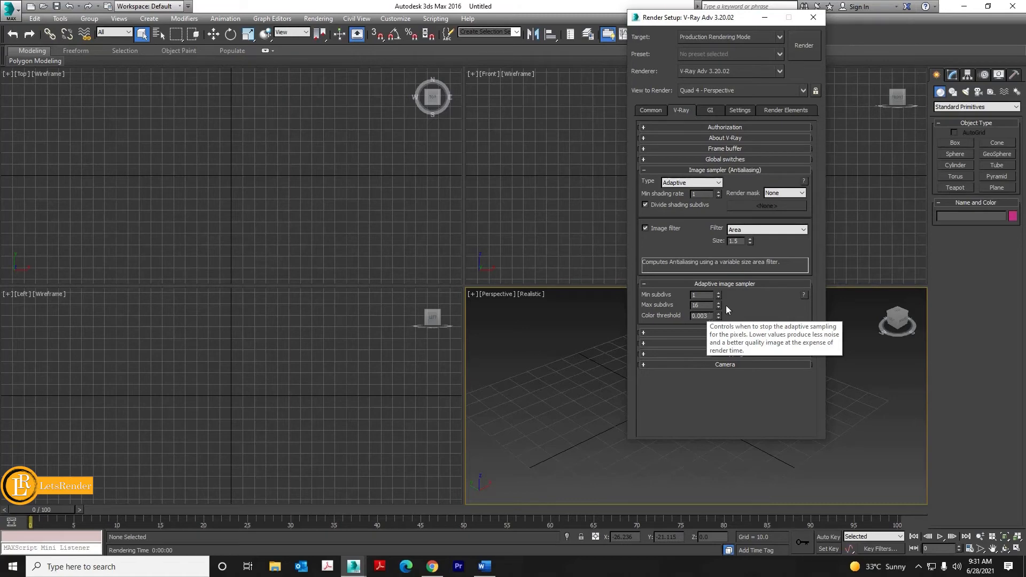
pyautogui.click(726, 332)
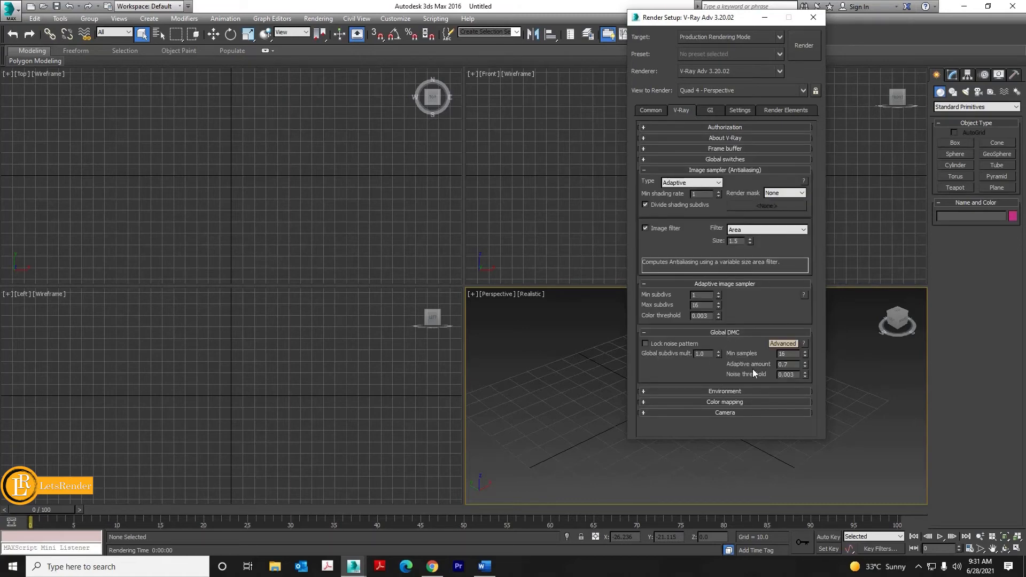
pyautogui.moveTo(787, 353)
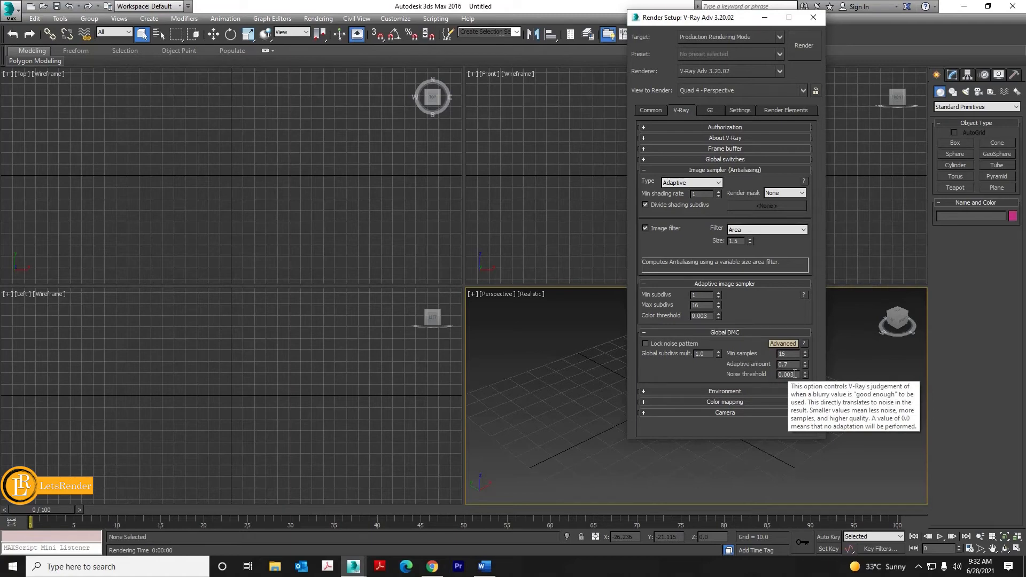
# - Set the color mapping mode to Color mapping only (no gamma) in the V-Ray color mapping settings
pyautogui.click(748, 401)
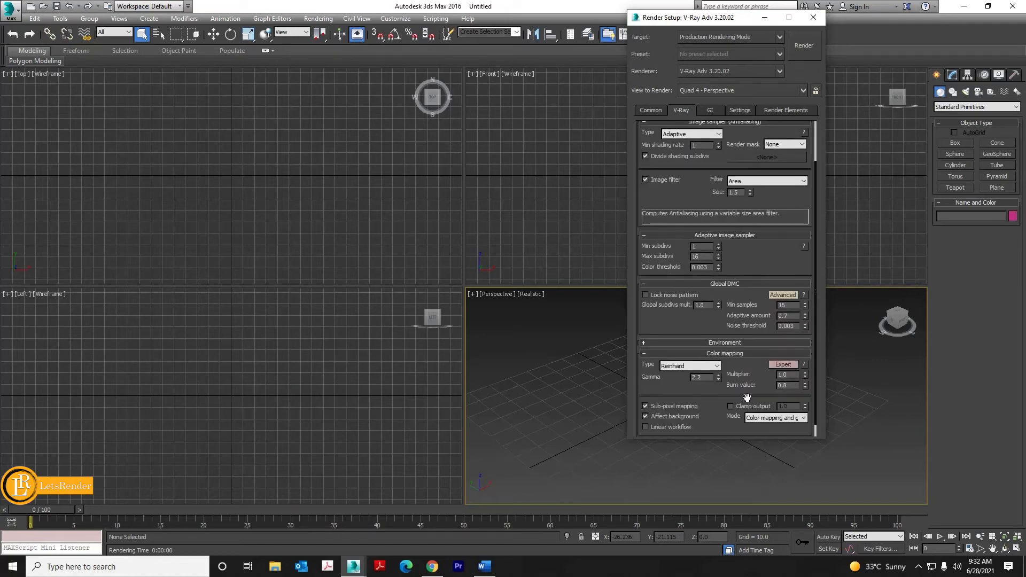
pyautogui.moveTo(707, 324); pyautogui.dragTo(705, 291)
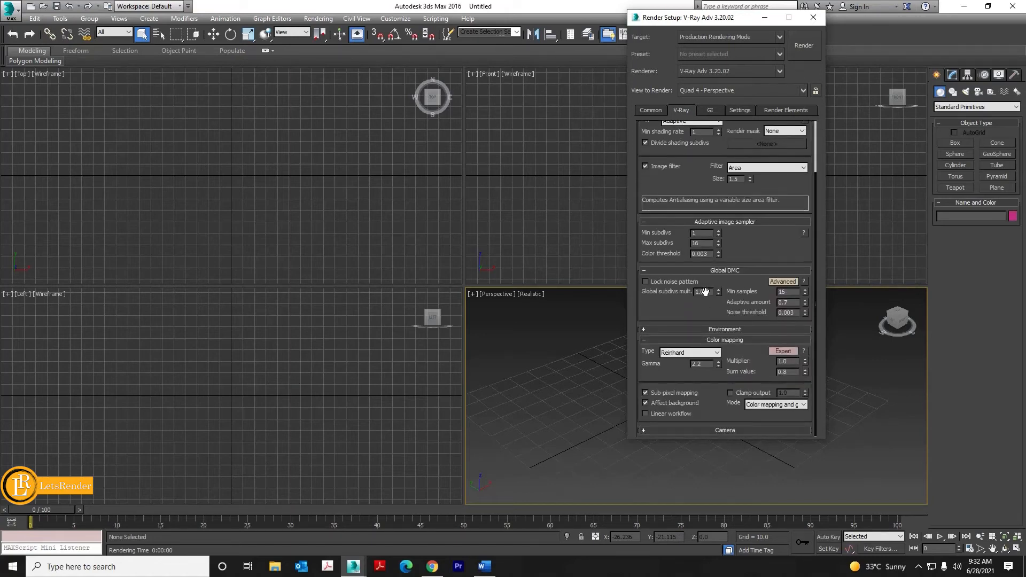
pyautogui.click(687, 355)
pyautogui.click(678, 403)
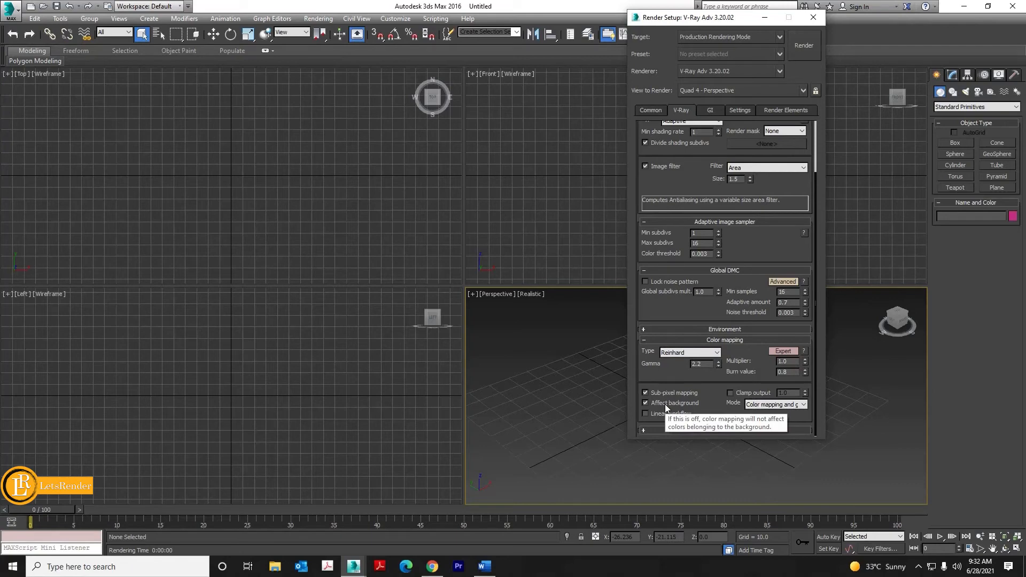
pyautogui.click(774, 406)
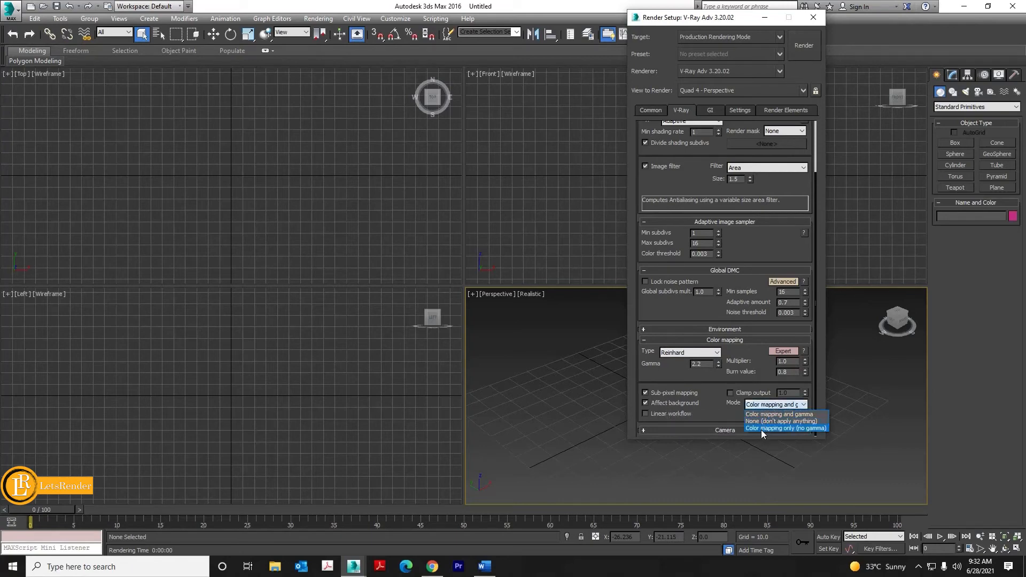
pyautogui.click(761, 428)
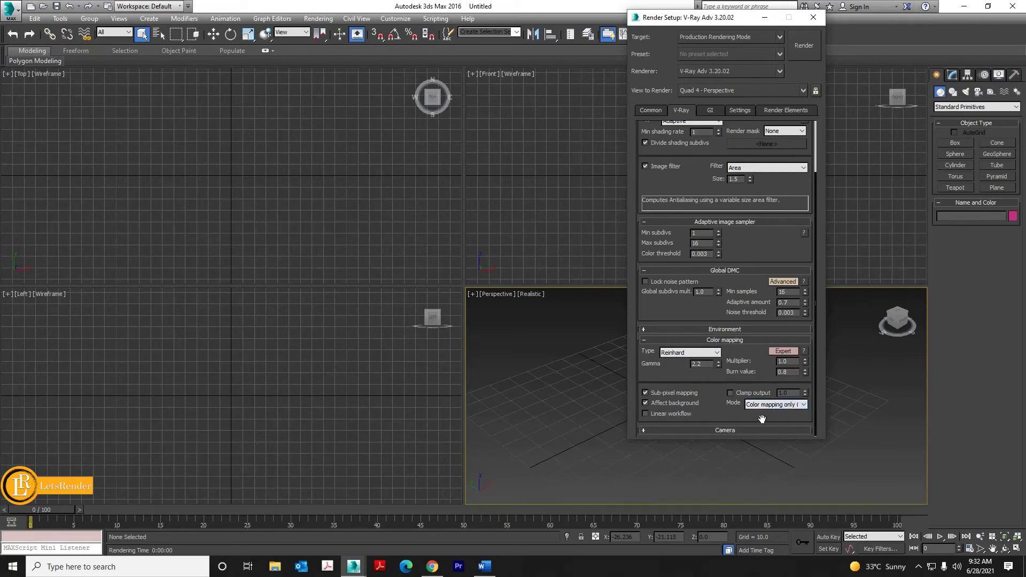
pyautogui.click(804, 404)
pyautogui.click(765, 428)
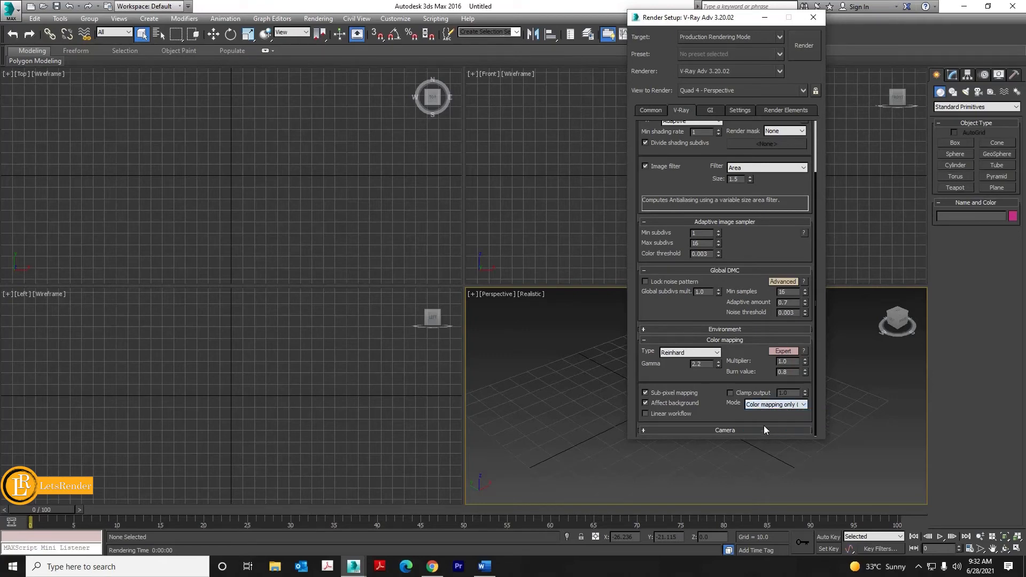
# - Switch the global illumination settings to Advanced mode
pyautogui.click(711, 111)
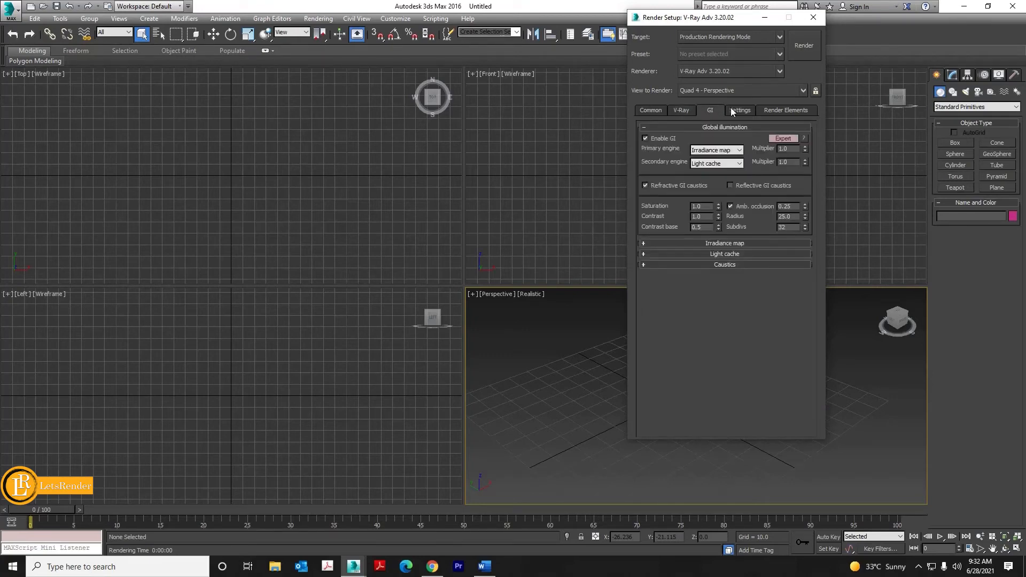
pyautogui.click(787, 139)
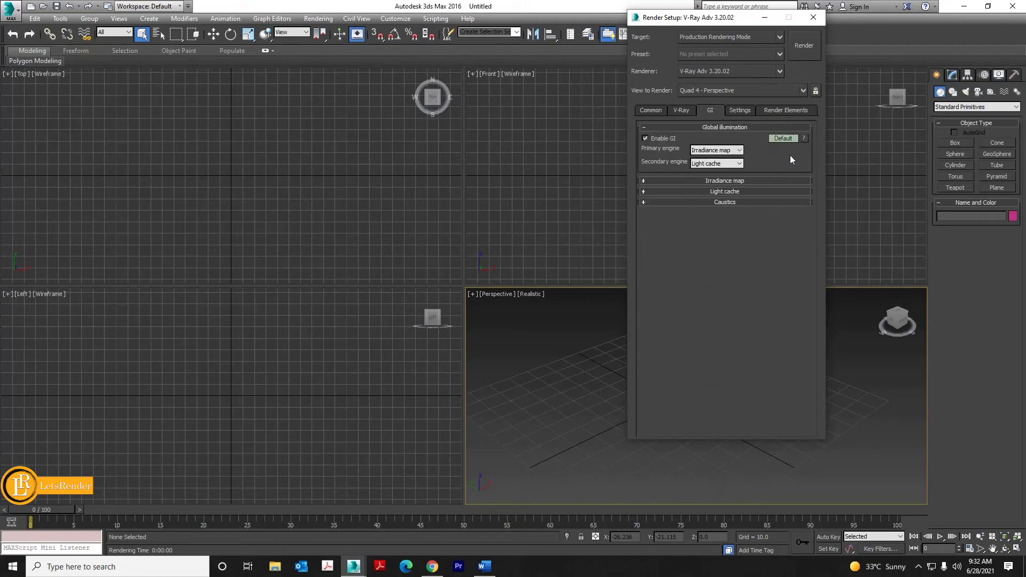
pyautogui.click(784, 137)
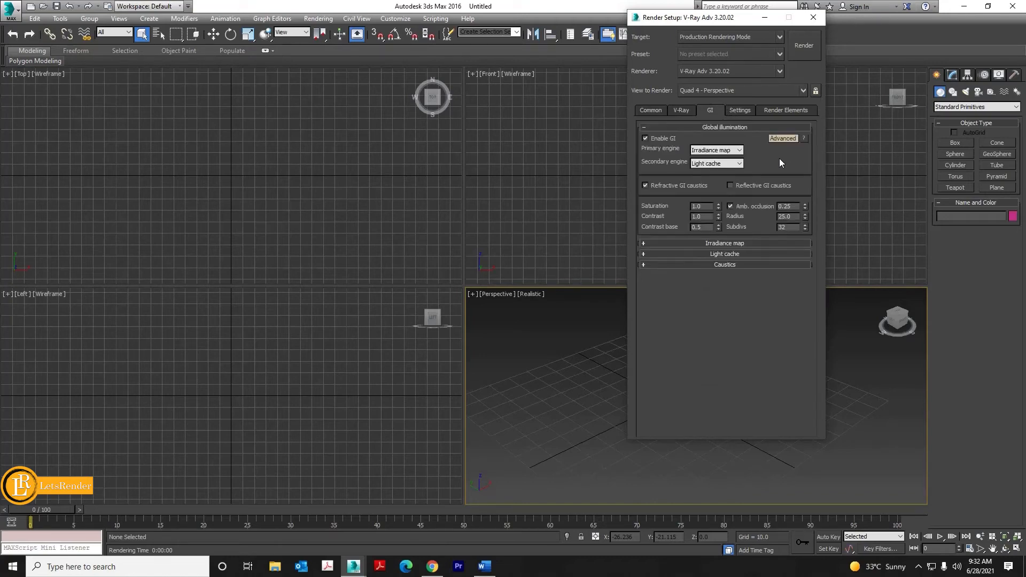
# - Set the current preset of the irradiance map to Low
pyautogui.click(716, 243)
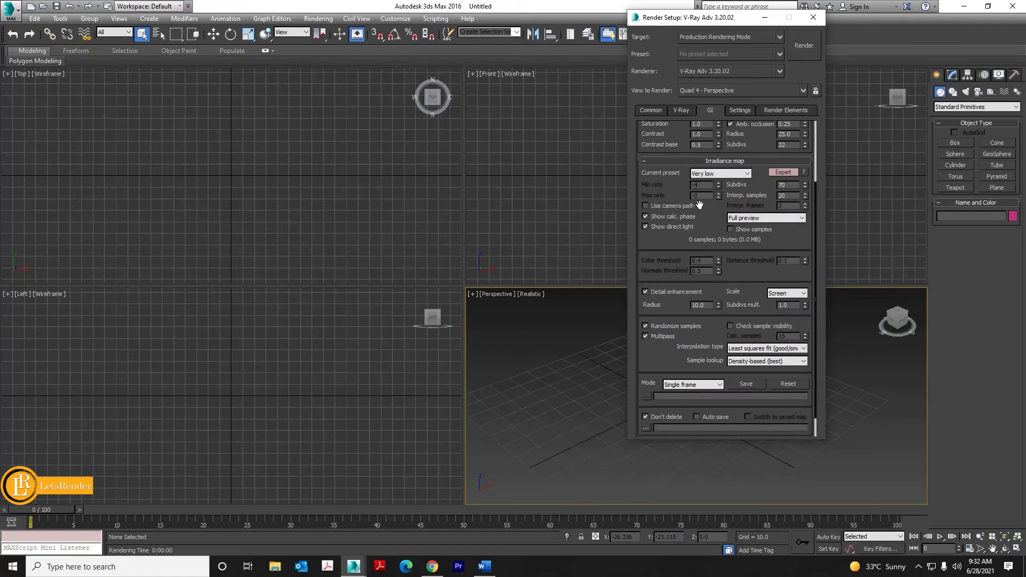
pyautogui.scroll(3, 676, 191)
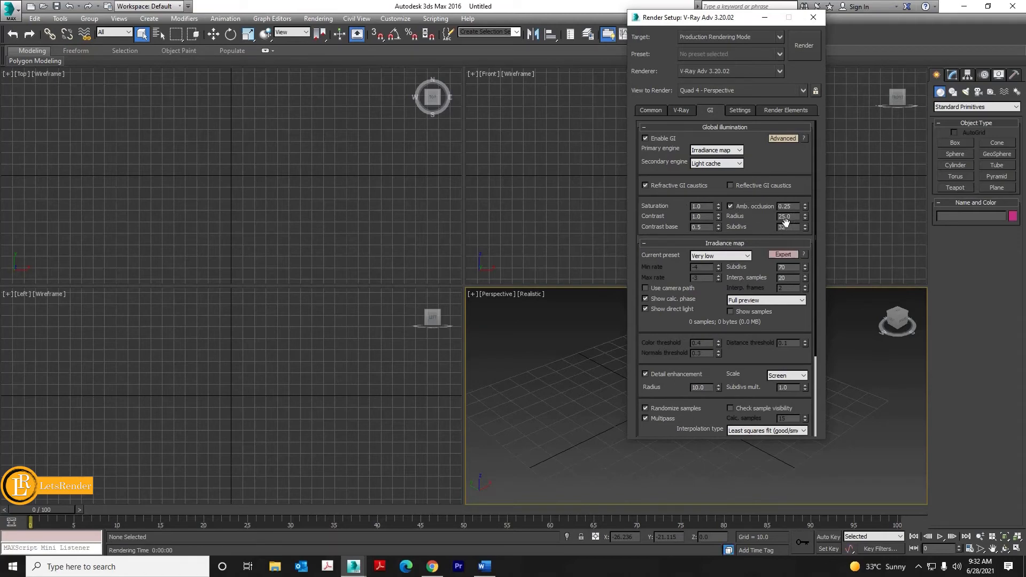
pyautogui.click(713, 257)
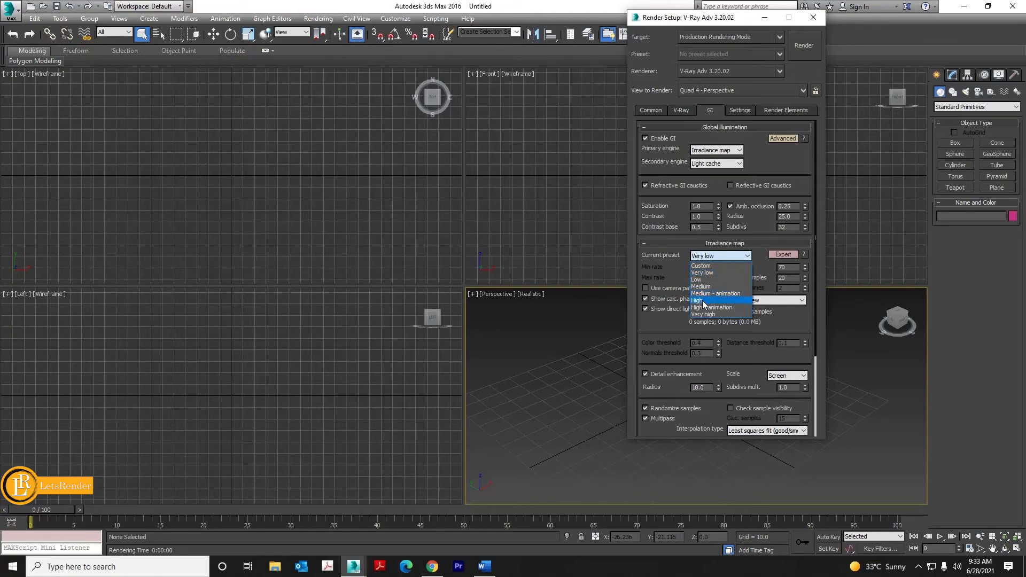
pyautogui.click(702, 301)
pyautogui.click(717, 259)
pyautogui.click(704, 280)
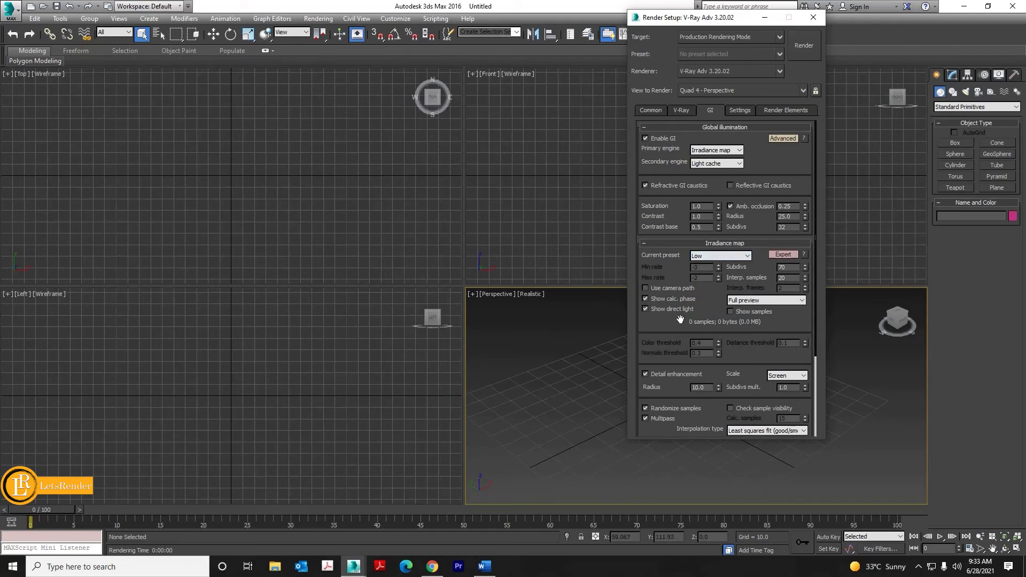
# - Review the remaining irradiance map options and the light cache subdivs and sample size
pyautogui.moveTo(680, 320); pyautogui.dragTo(706, 164)
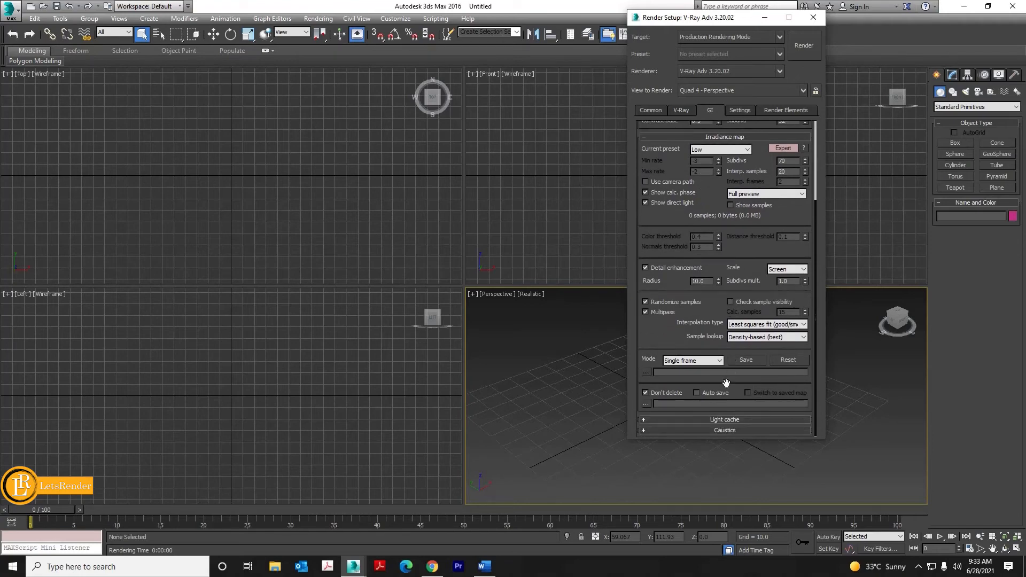
pyautogui.click(726, 419)
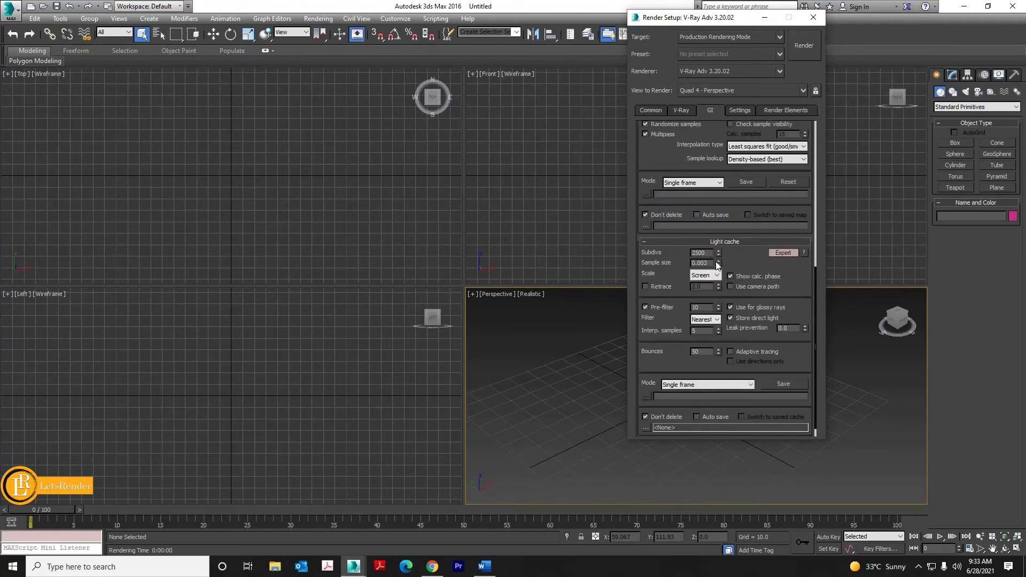
pyautogui.moveTo(707, 250)
pyautogui.click(710, 263)
pyautogui.moveTo(710, 263)
# - Review the default displacement, system memory limit and render elements settings, keeping the log window option at Never
pyautogui.click(741, 109)
pyautogui.click(742, 127)
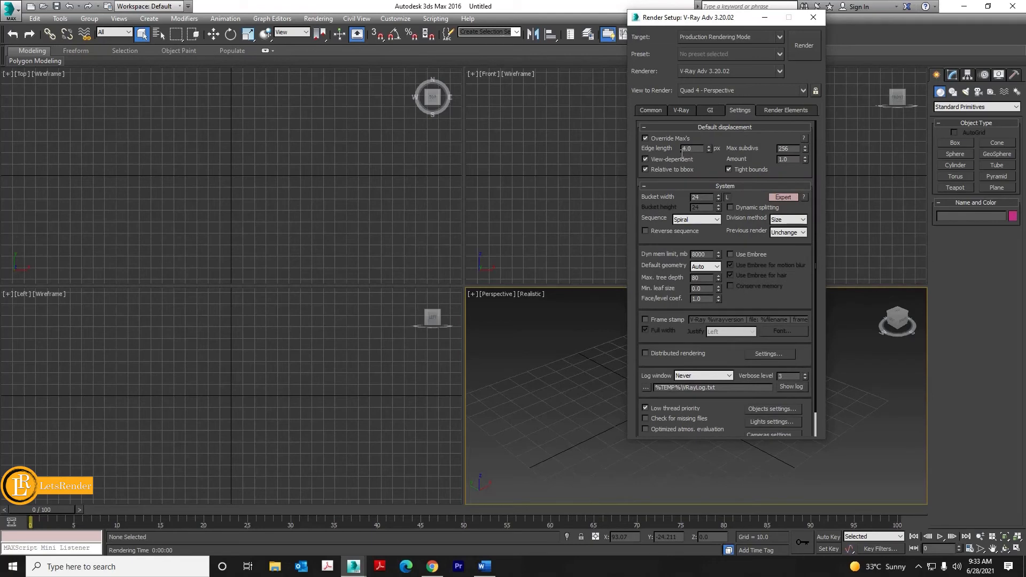
pyautogui.moveTo(706, 166); pyautogui.dragTo(708, 133)
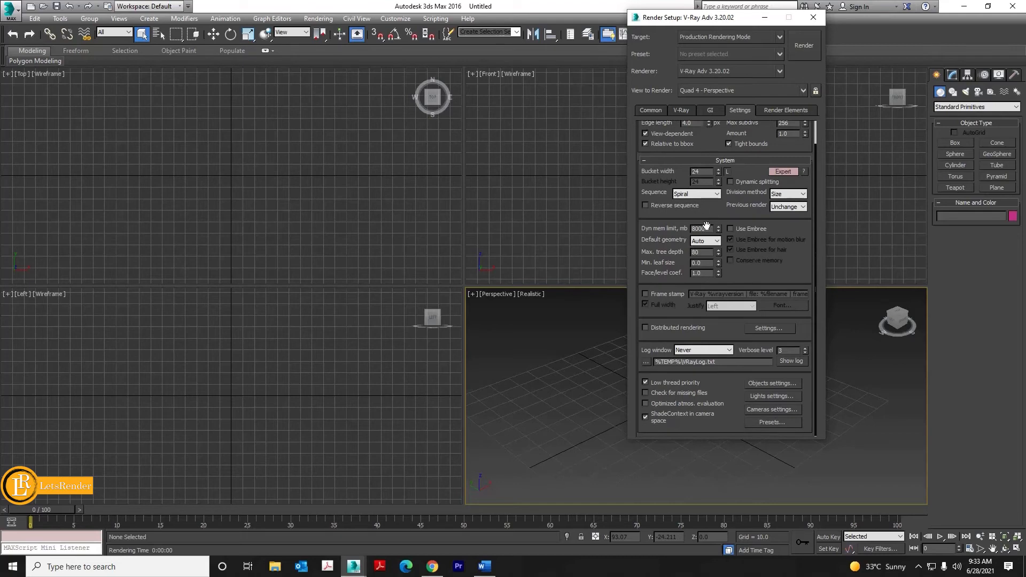
pyautogui.moveTo(707, 228)
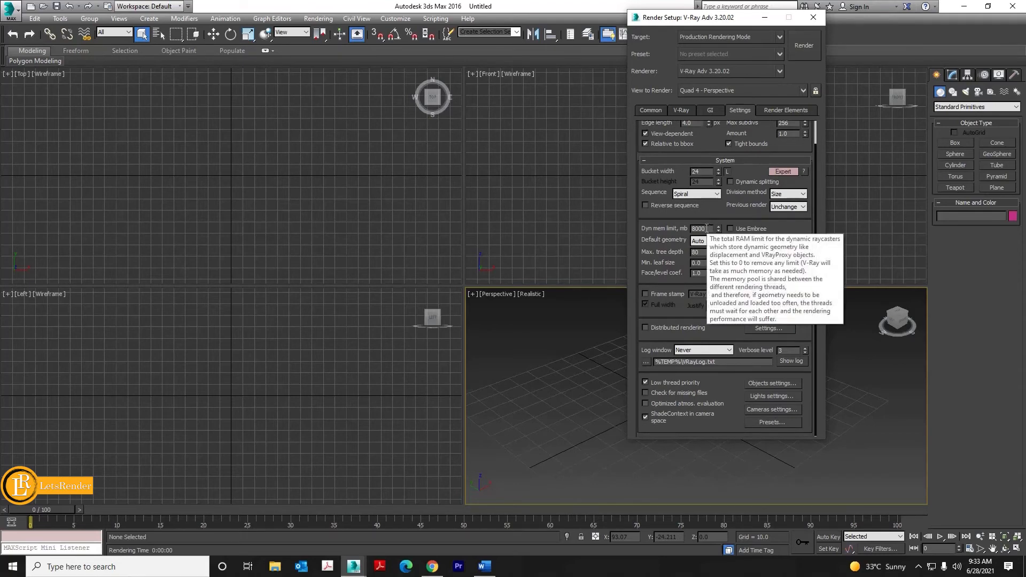
pyautogui.moveTo(708, 228); pyautogui.dragTo(683, 227)
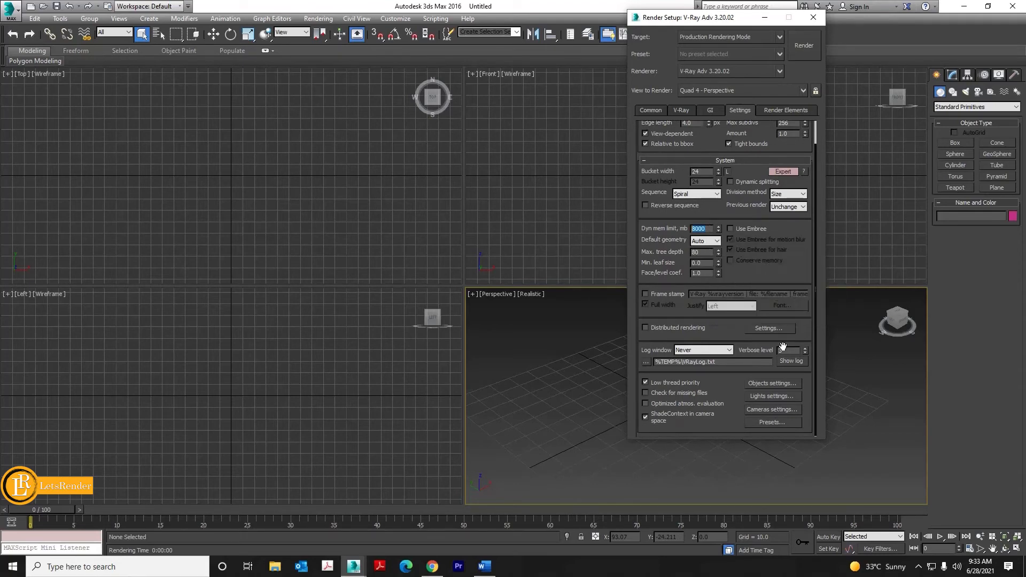
pyautogui.click(686, 351)
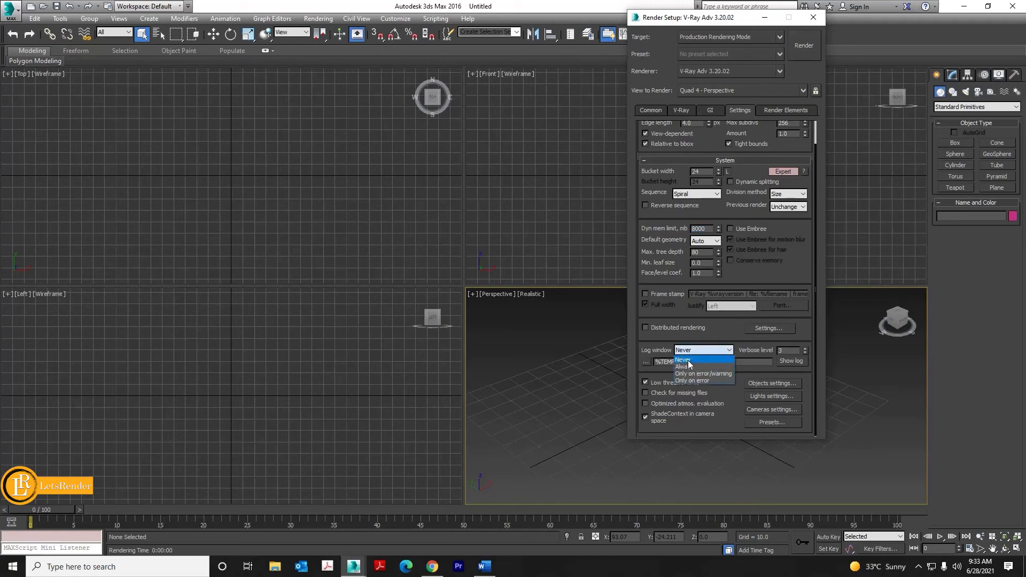
pyautogui.click(688, 359)
pyautogui.moveTo(660, 383)
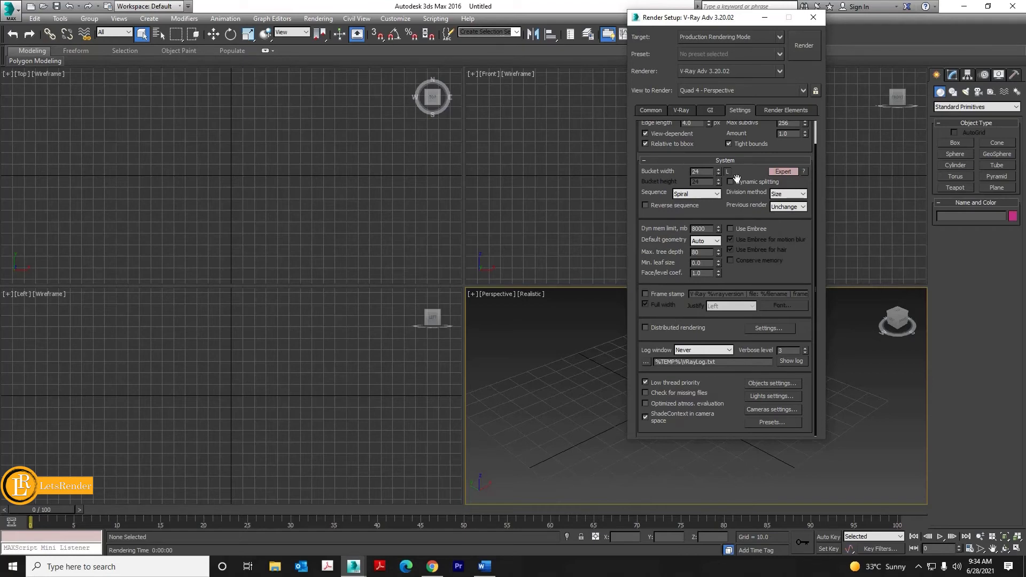
pyautogui.click(786, 110)
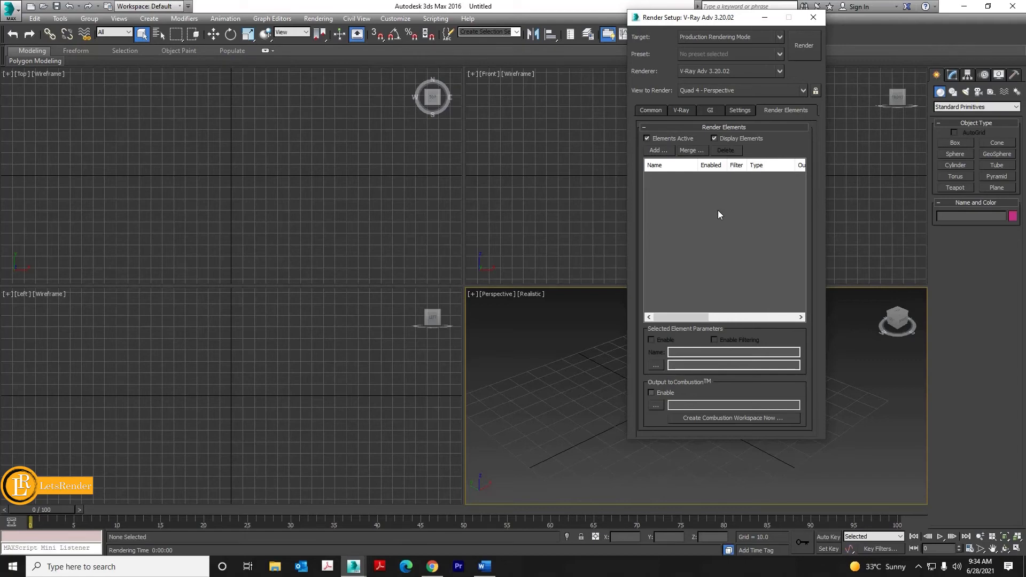
# - Minimize the render setup, switch to the 70scene--BAL1.max scene and select the chair
pyautogui.click(763, 20)
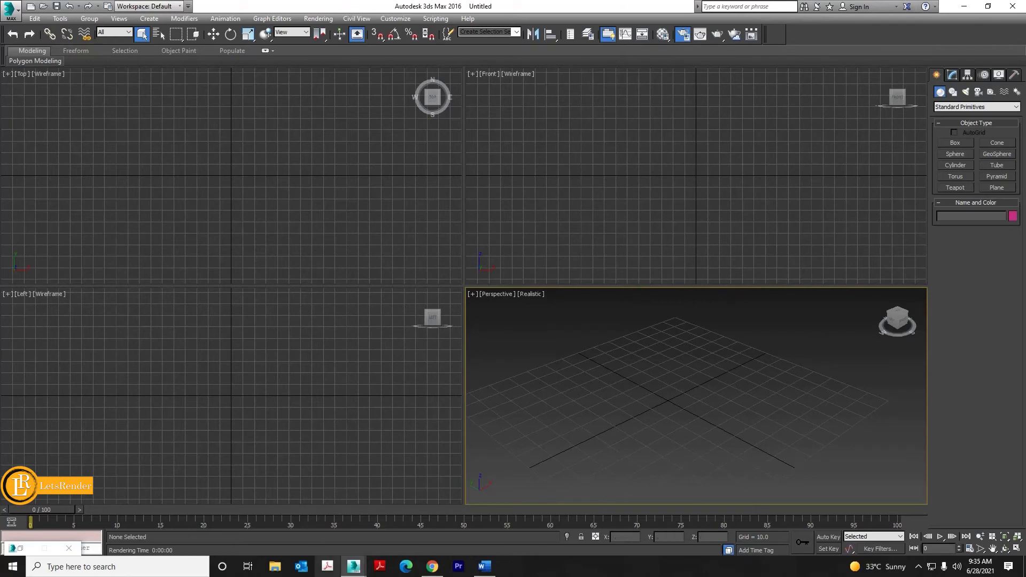
pyautogui.click(348, 571)
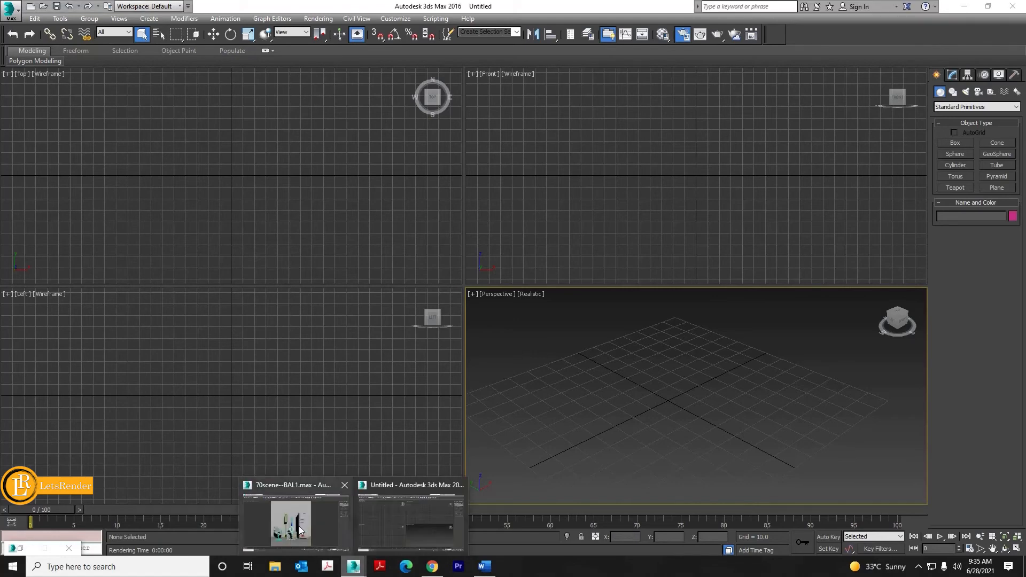
pyautogui.click(297, 521)
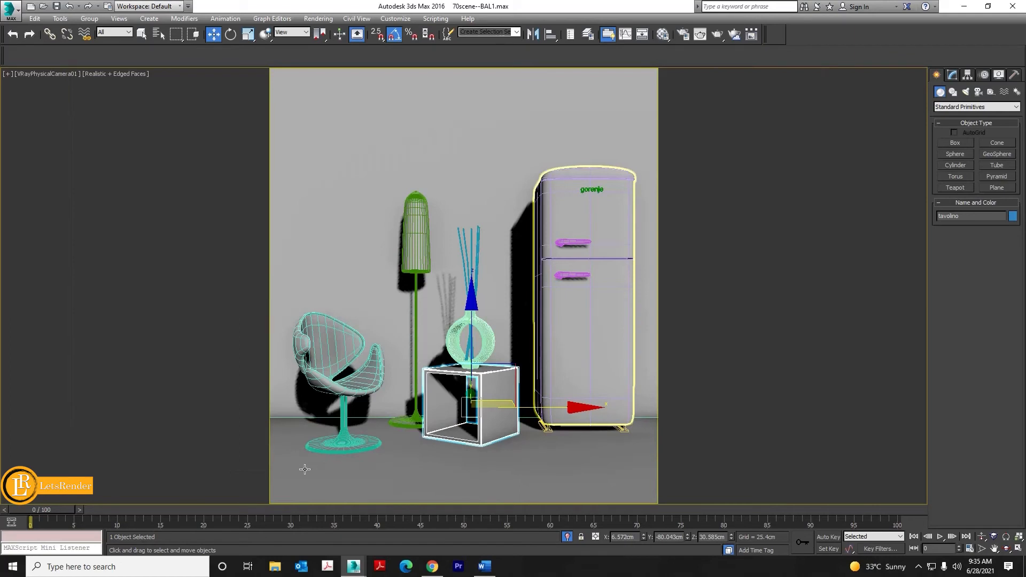
pyautogui.click(547, 347)
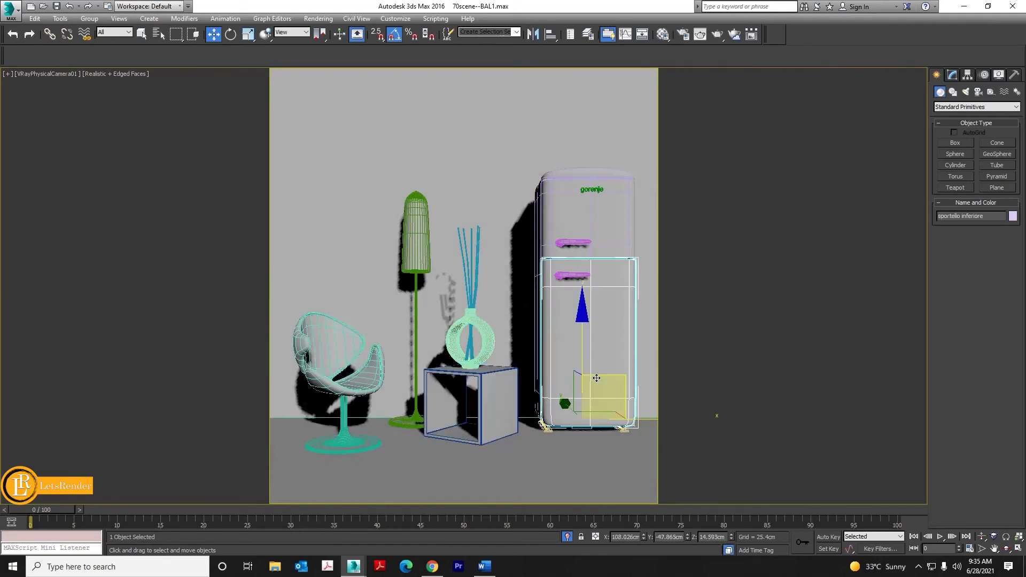
pyautogui.click(325, 385)
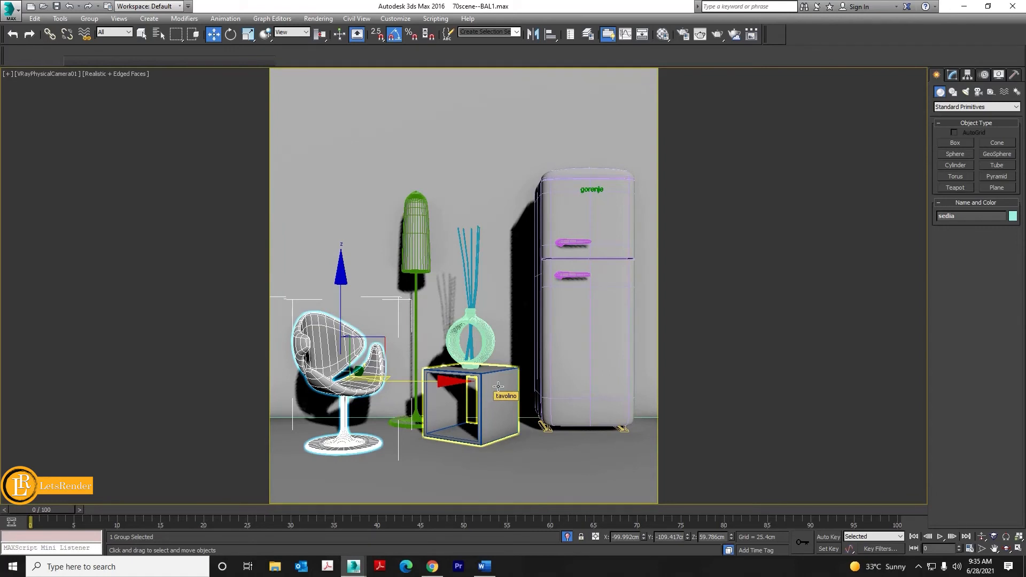
# - Load the vray-test render preset with its V-Ray Adv 3.20.02 category into the scene
pyautogui.click(687, 38)
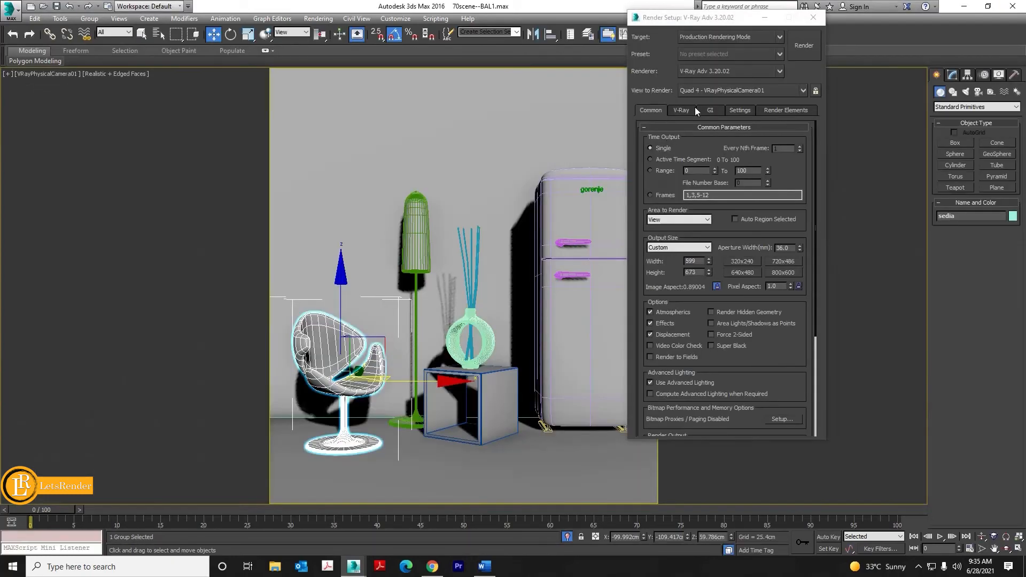
pyautogui.click(780, 55)
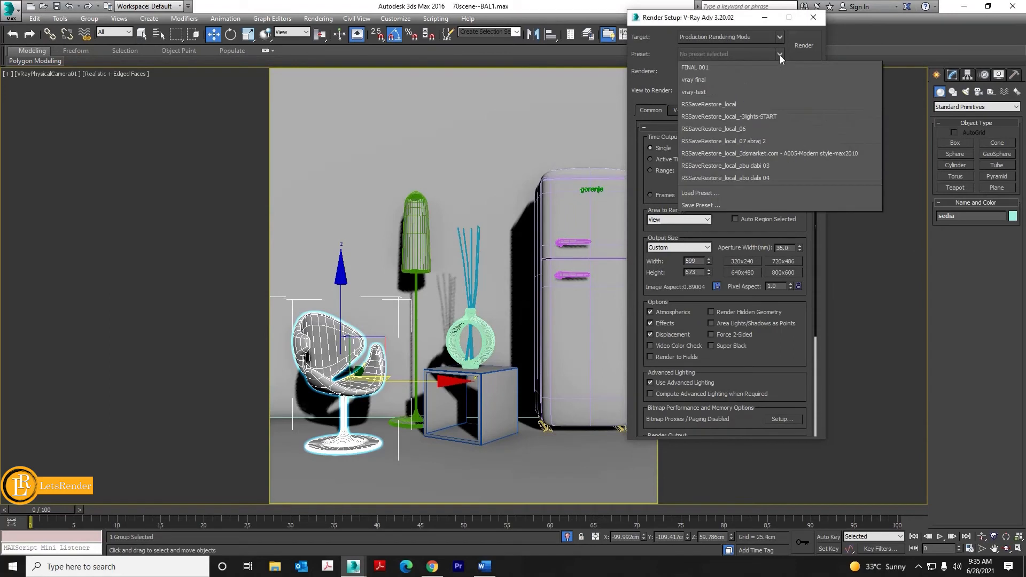
pyautogui.click(704, 93)
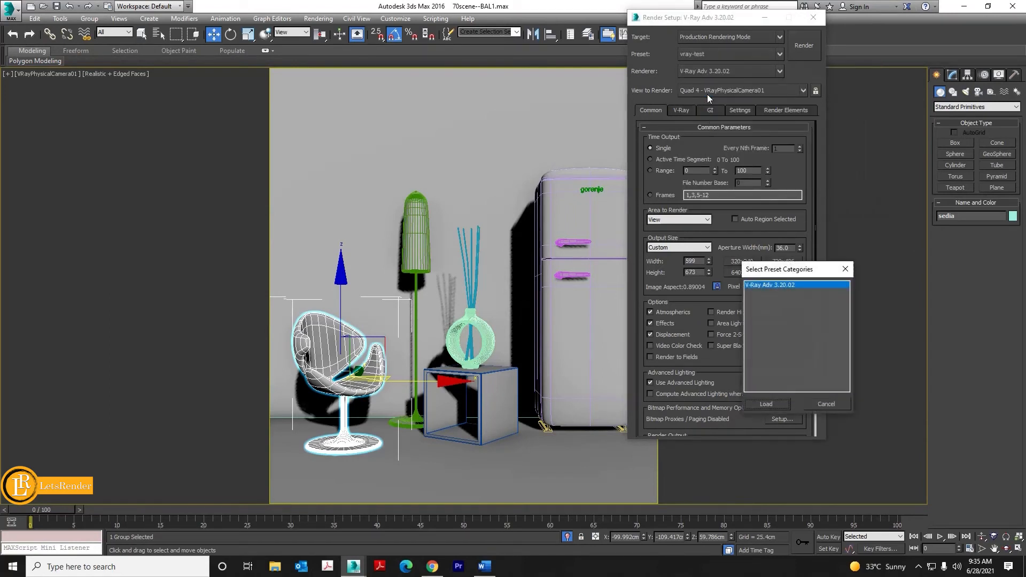
pyautogui.click(770, 405)
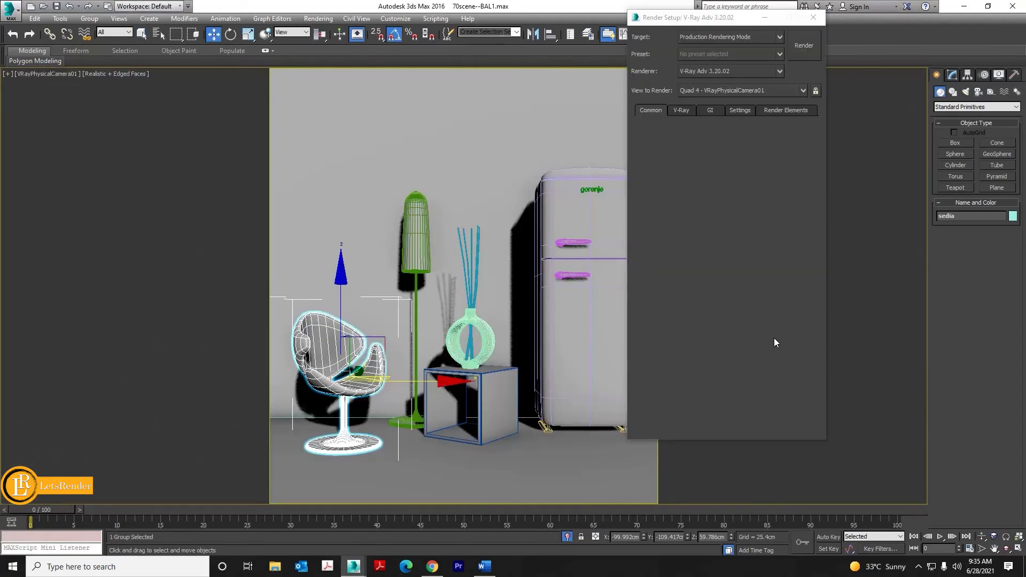
# - Render the VRayPhysicalCamera01 view and move the V-Ray frame buffer clear of the render settings
pyautogui.click(802, 46)
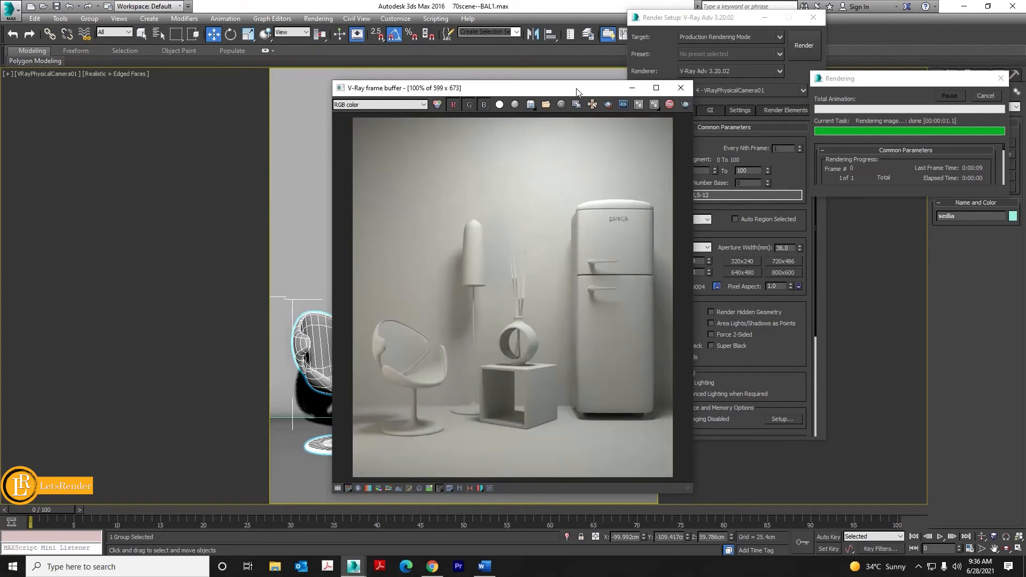
pyautogui.moveTo(576, 92); pyautogui.dragTo(244, 93)
pyautogui.click(352, 106)
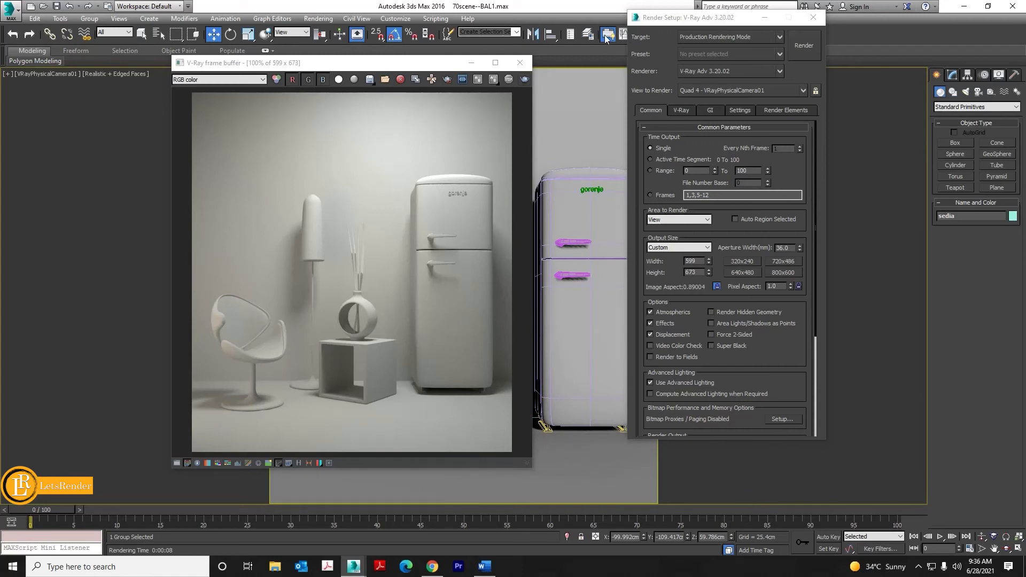
# - Examine the gray VRayMtl and the sample slots in the Material Editor, then close it
pyautogui.press('m')
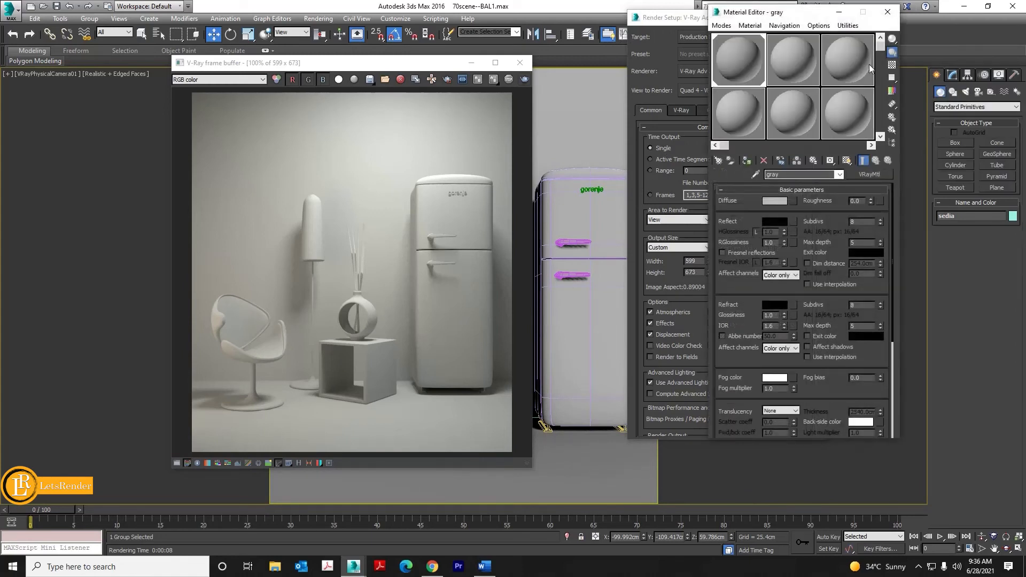
pyautogui.moveTo(882, 44)
pyautogui.mouseDown()
pyautogui.moveTo(881, 119)
pyautogui.moveTo(880, 30)
pyautogui.mouseUp()
pyautogui.click(887, 13)
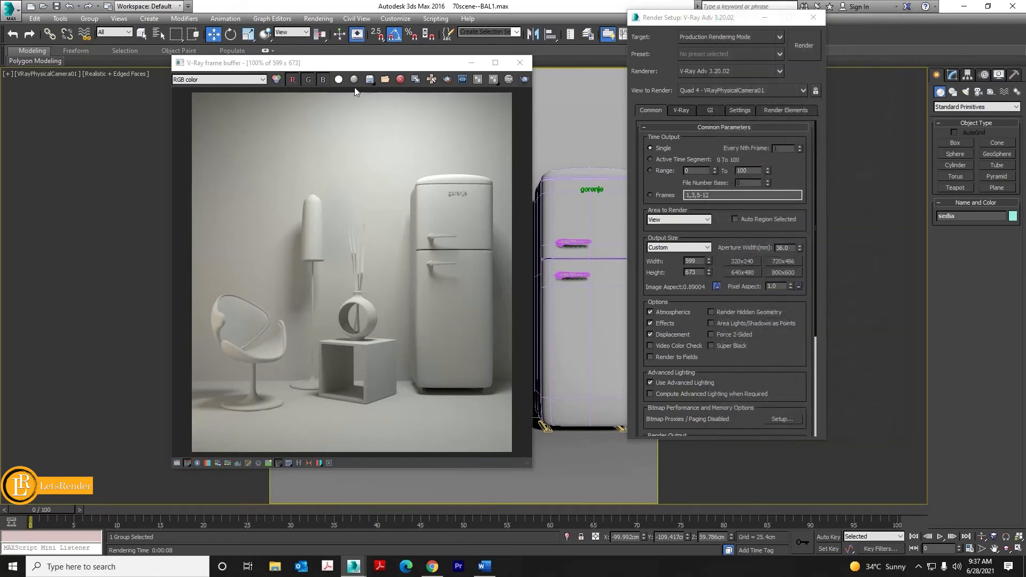
# - Duplicate the test render to a separate frame buffer copy, close the original, and move the copy and render settings clear of the scene
pyautogui.click(415, 80)
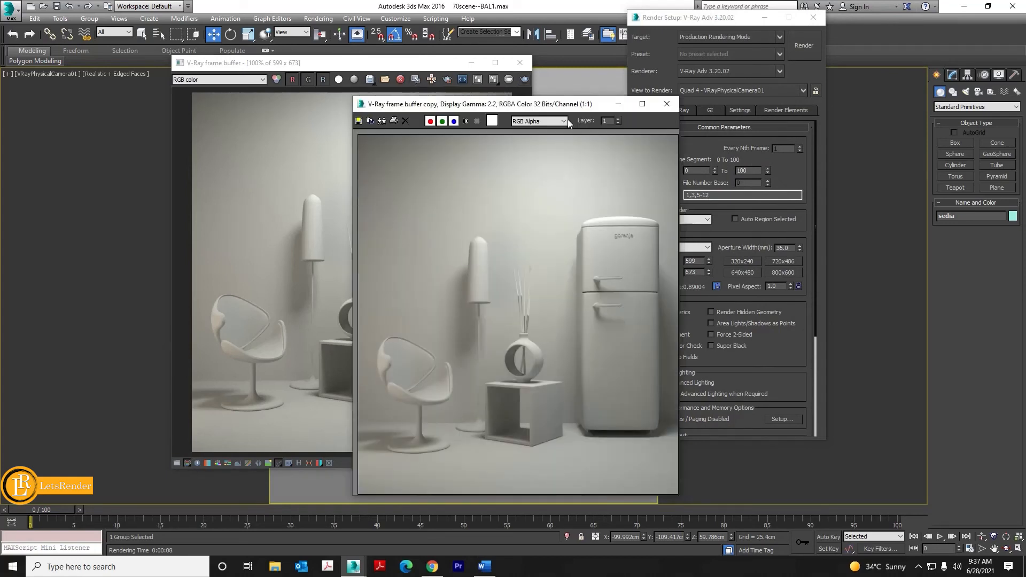
pyautogui.moveTo(591, 111); pyautogui.dragTo(876, 143)
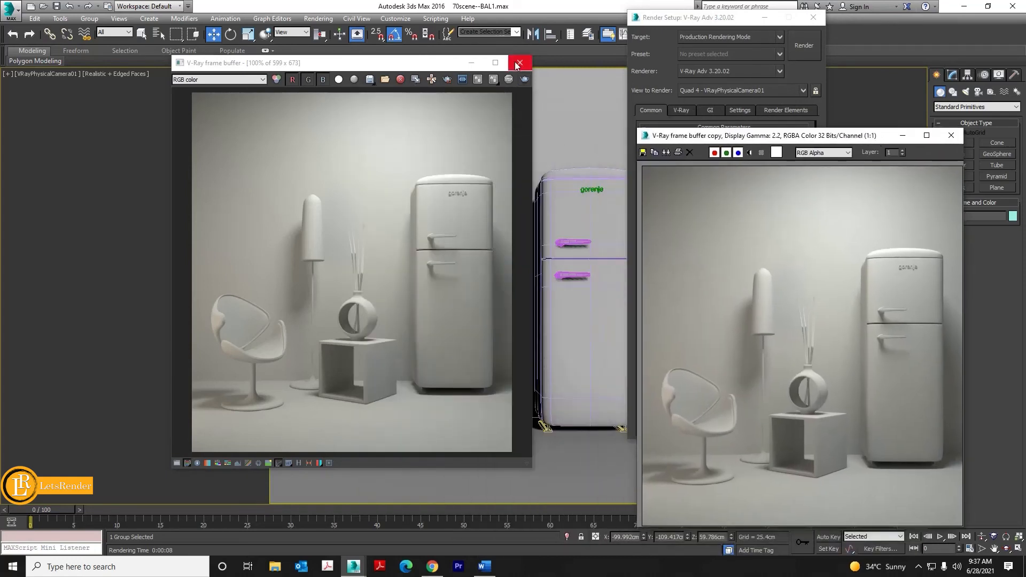
pyautogui.click(518, 63)
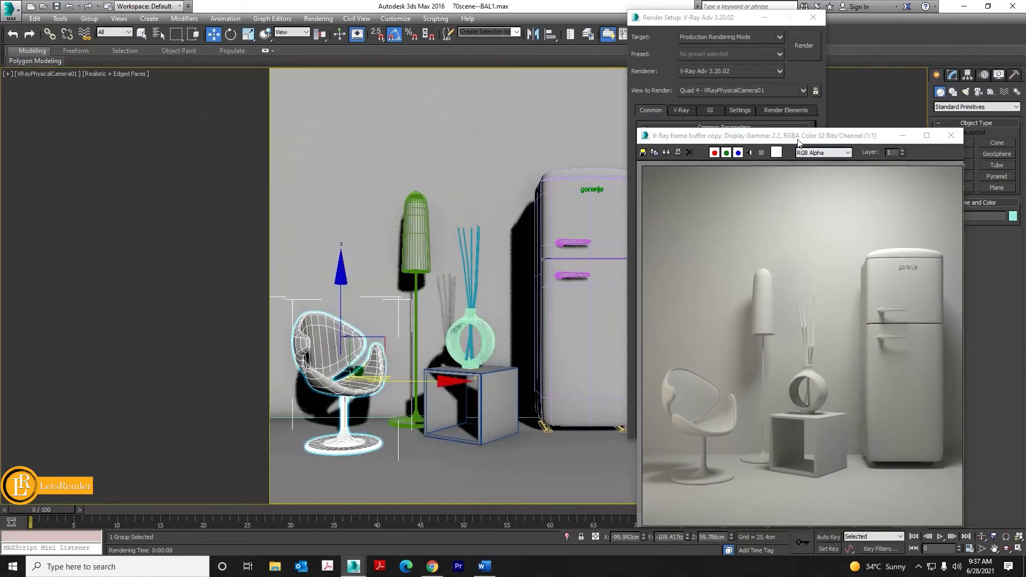
pyautogui.moveTo(798, 138); pyautogui.dragTo(903, 440)
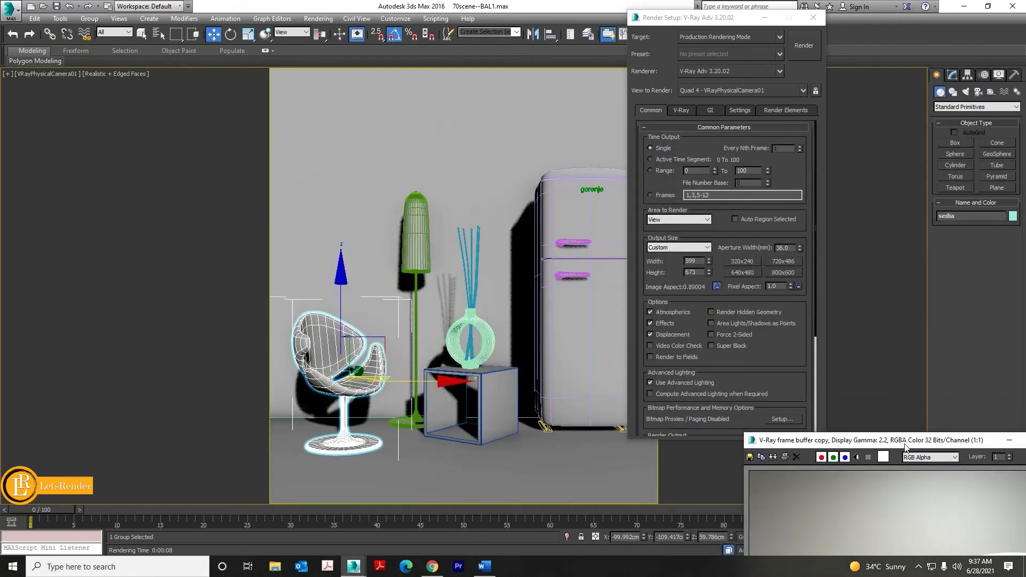
pyautogui.moveTo(688, 17); pyautogui.dragTo(768, 14)
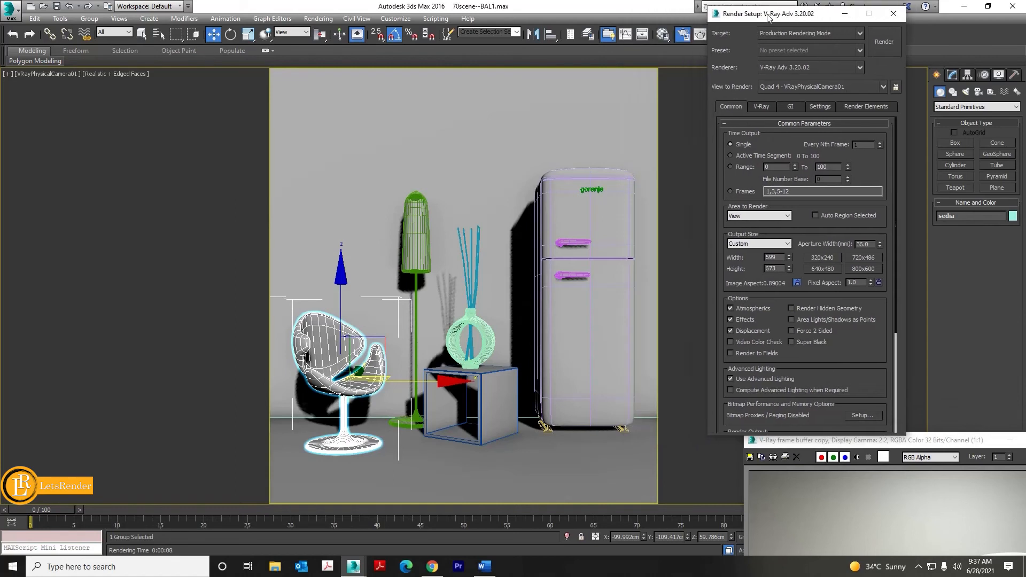
# - Load the vray-final render preset from the vray 01 folder on the Desktop with its V-Ray Adv 3.20.02 category
pyautogui.click(861, 50)
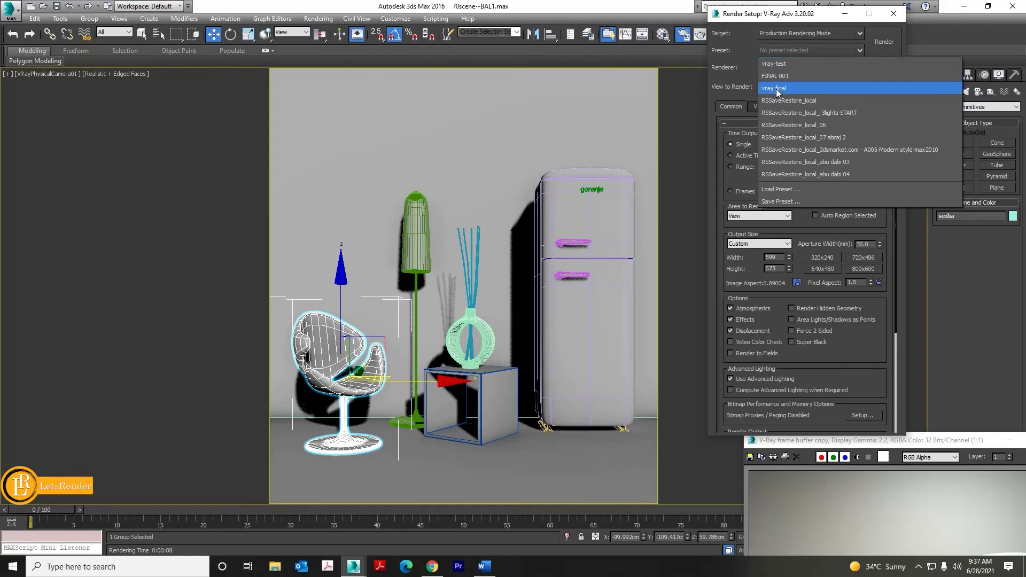
pyautogui.click(777, 190)
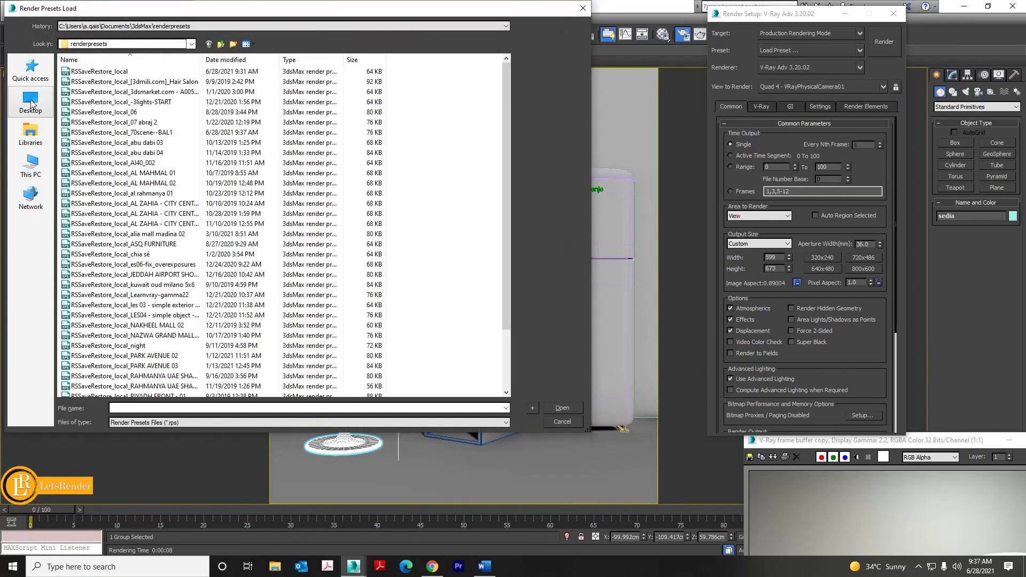
pyautogui.click(31, 101)
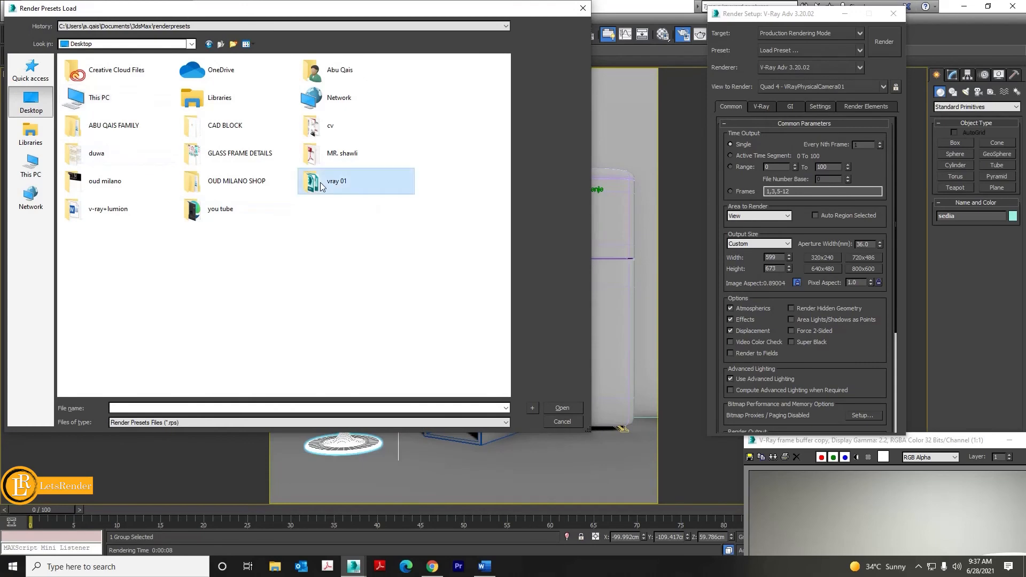
pyautogui.doubleClick(321, 184)
pyautogui.click(83, 71)
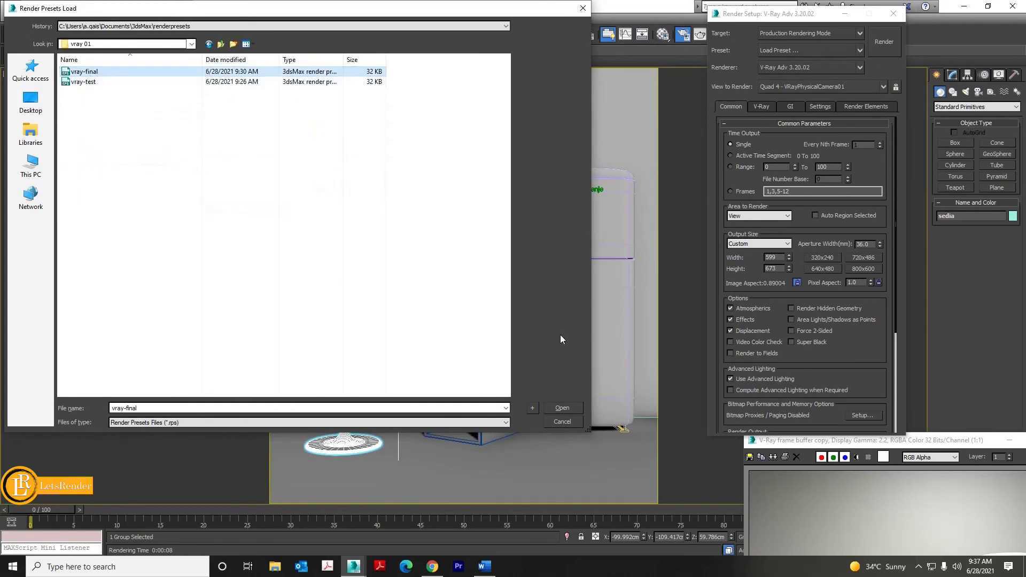
pyautogui.click(570, 410)
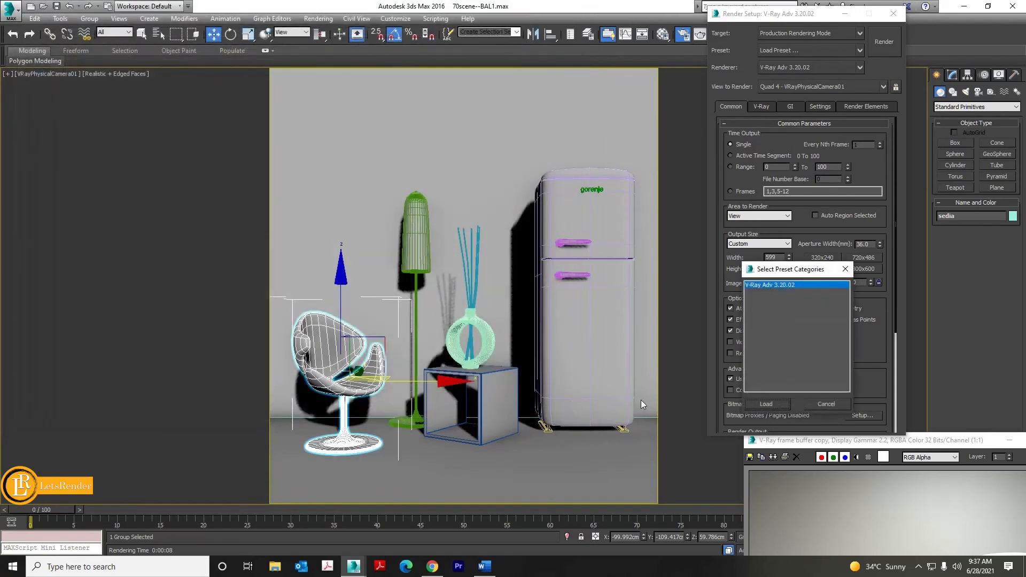
pyautogui.click(783, 408)
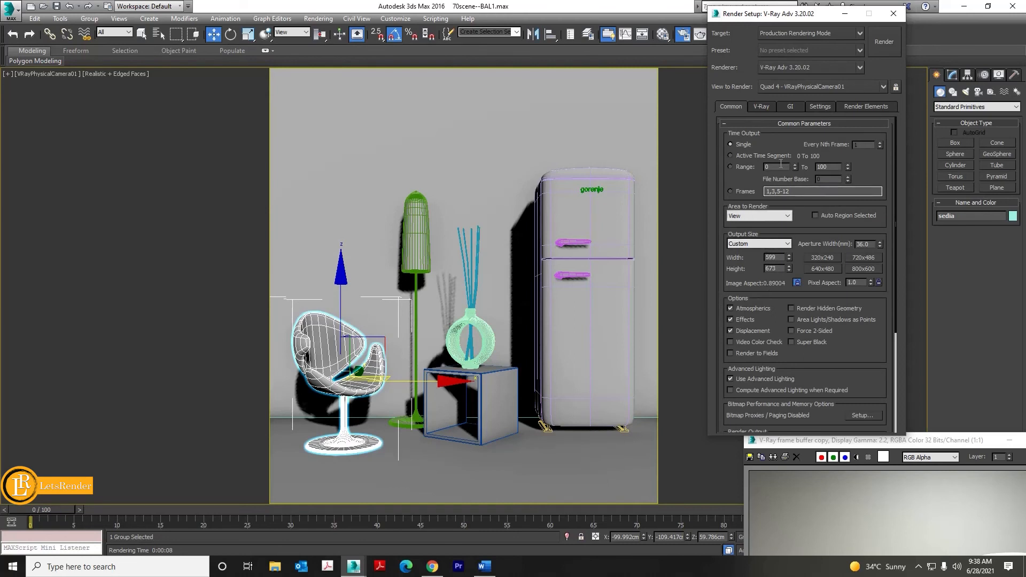
# - Examine the loaded preset's image sampler, Global DMC, color mapping, irradiance map and light cache settings
pyautogui.click(762, 107)
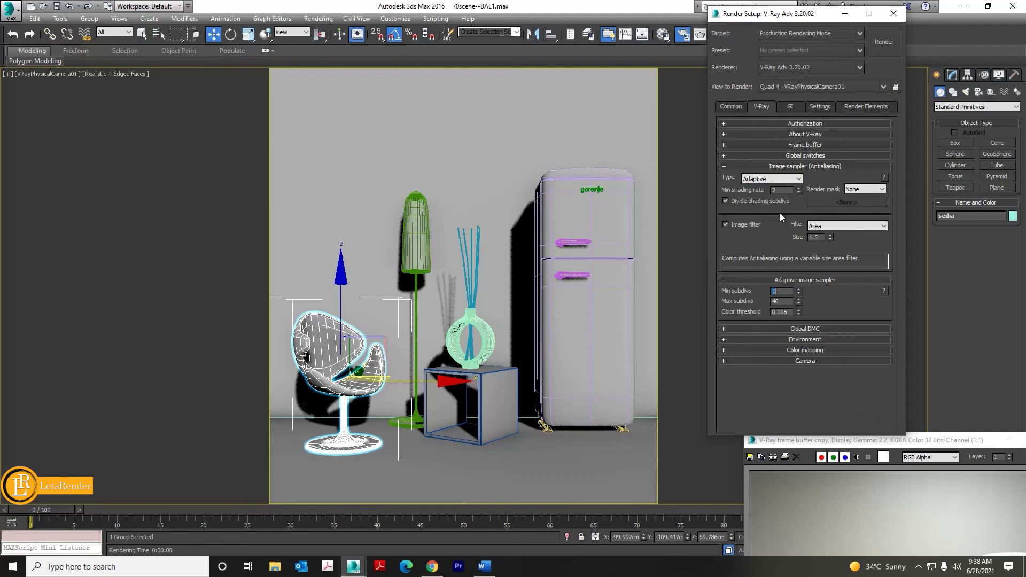
pyautogui.click(736, 329)
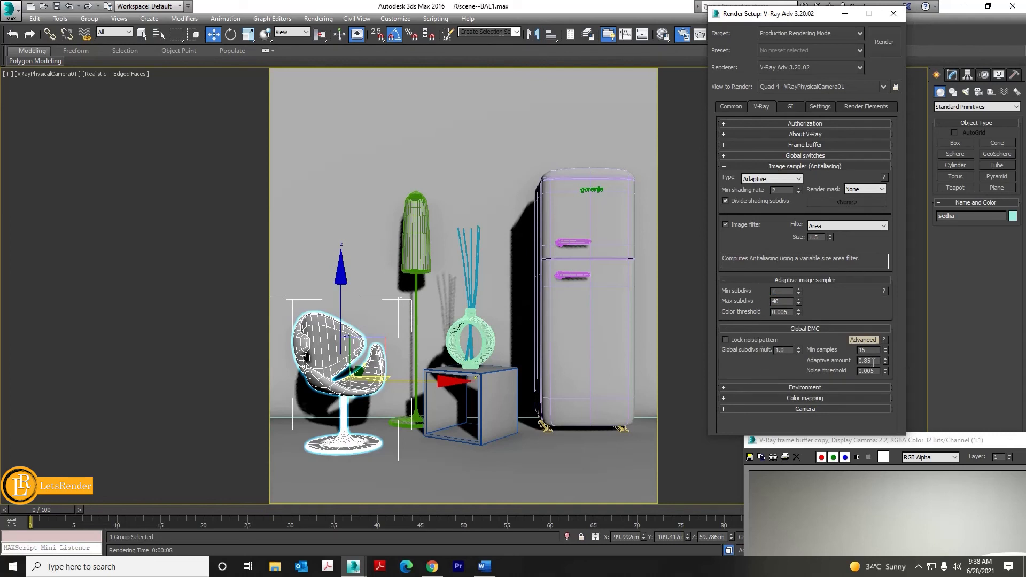
pyautogui.scroll(-2, 777, 398)
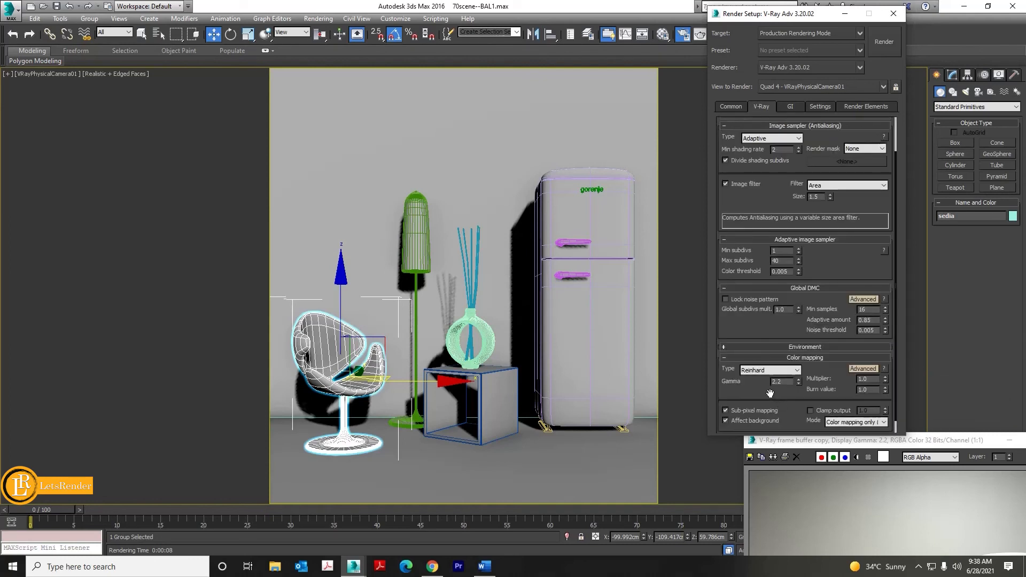
pyautogui.scroll(-1, 753, 393)
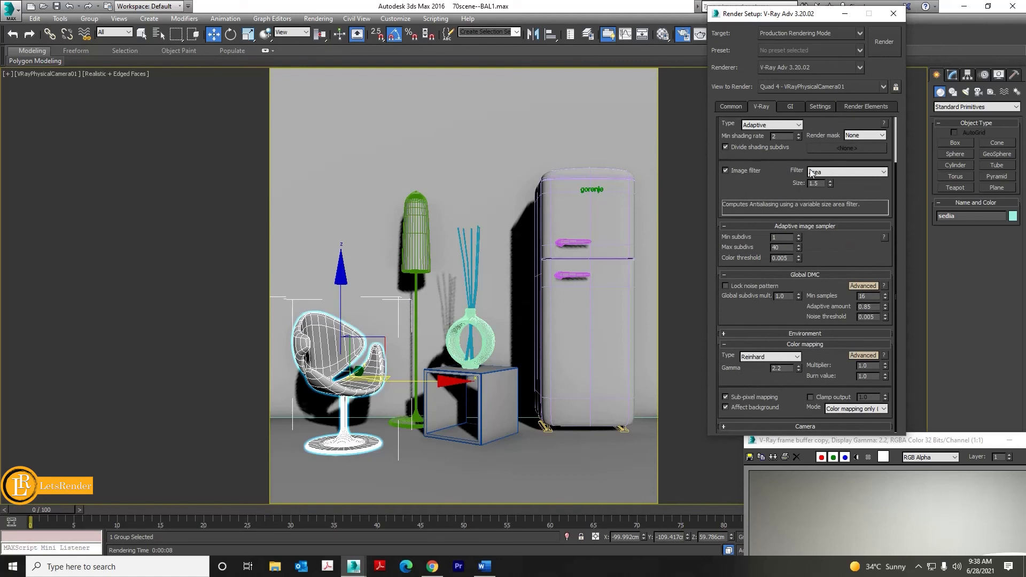
pyautogui.click(792, 107)
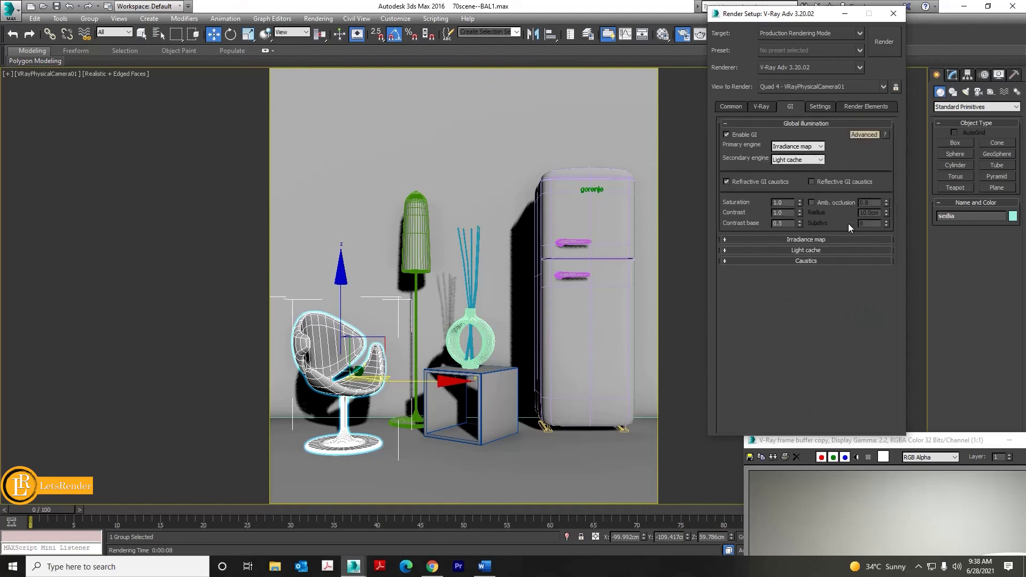
pyautogui.click(799, 240)
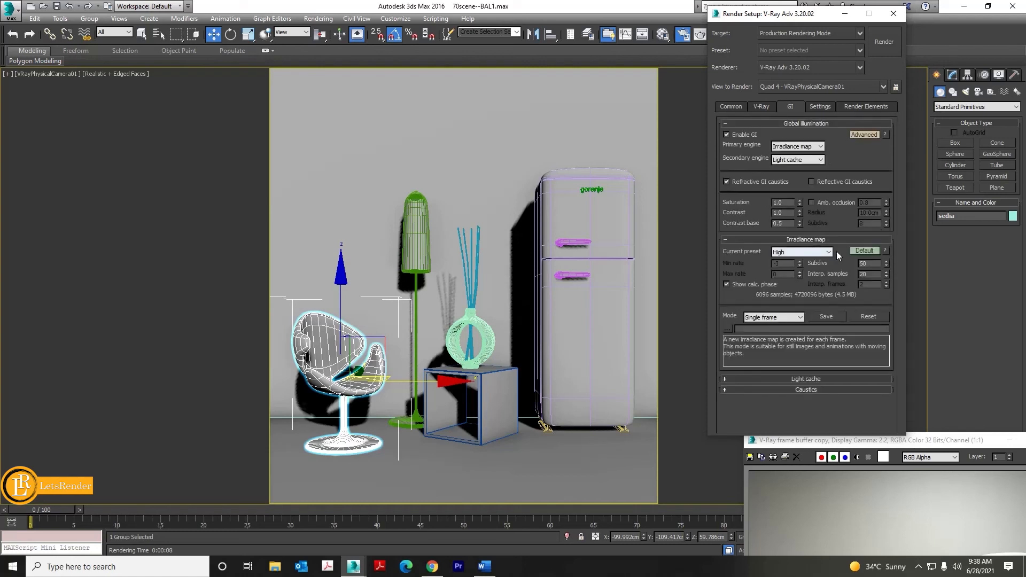
pyautogui.click(797, 379)
pyautogui.scroll(-2, 826, 375)
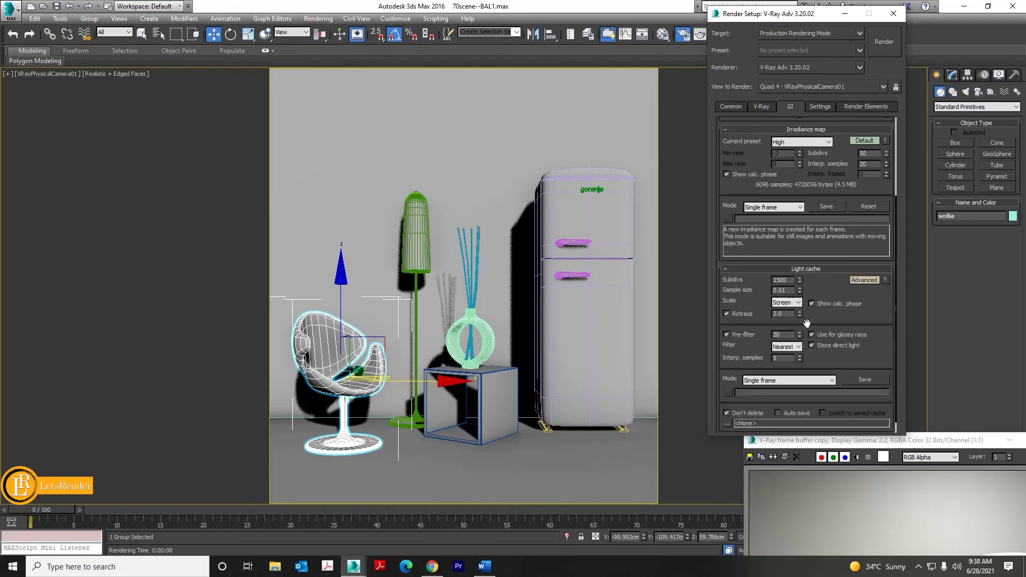
# - Set the V-Ray log window to Never and render the VRayPhysicalCamera01 view with the final preset
pyautogui.click(819, 107)
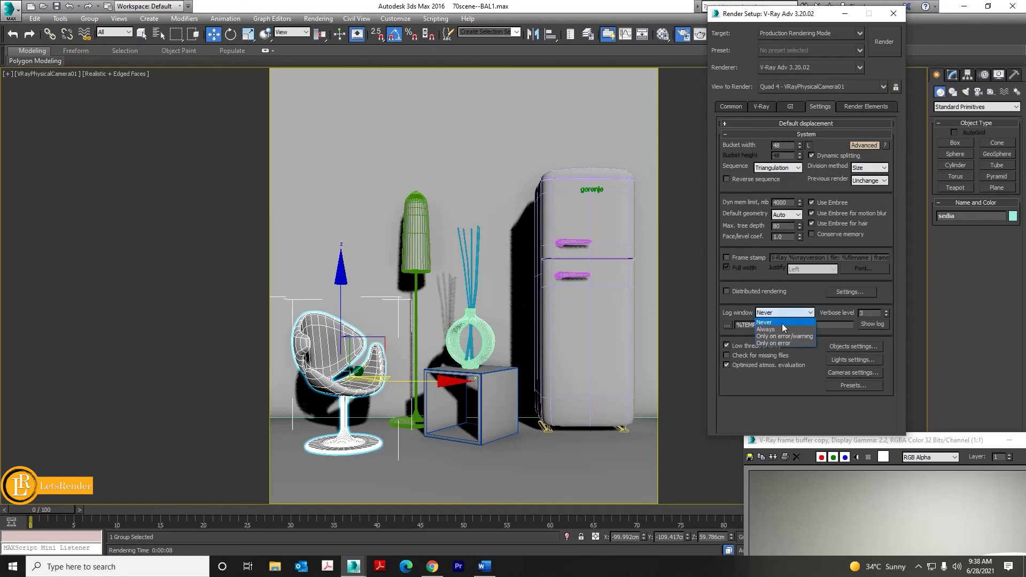
pyautogui.click(783, 323)
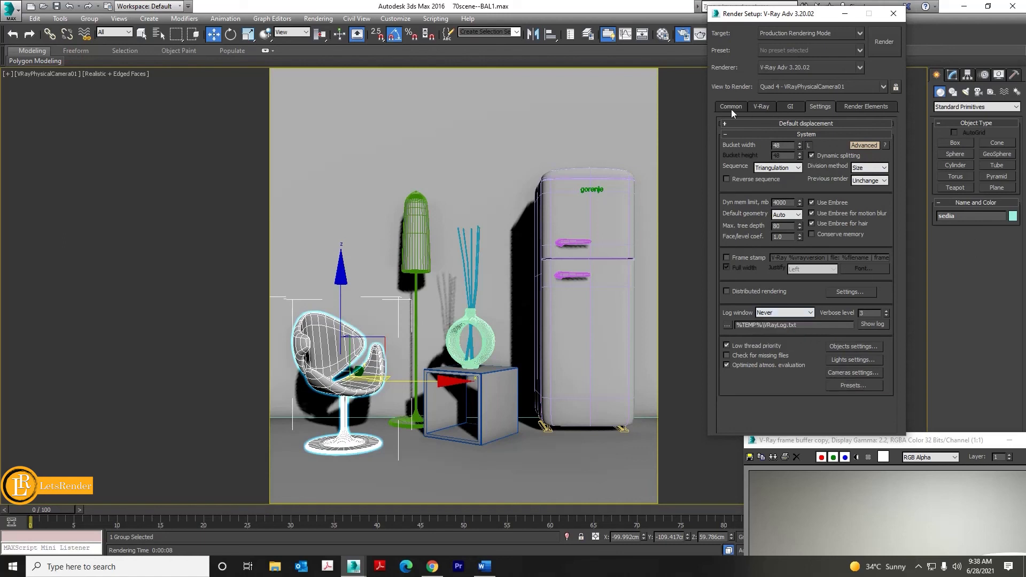
pyautogui.click(883, 43)
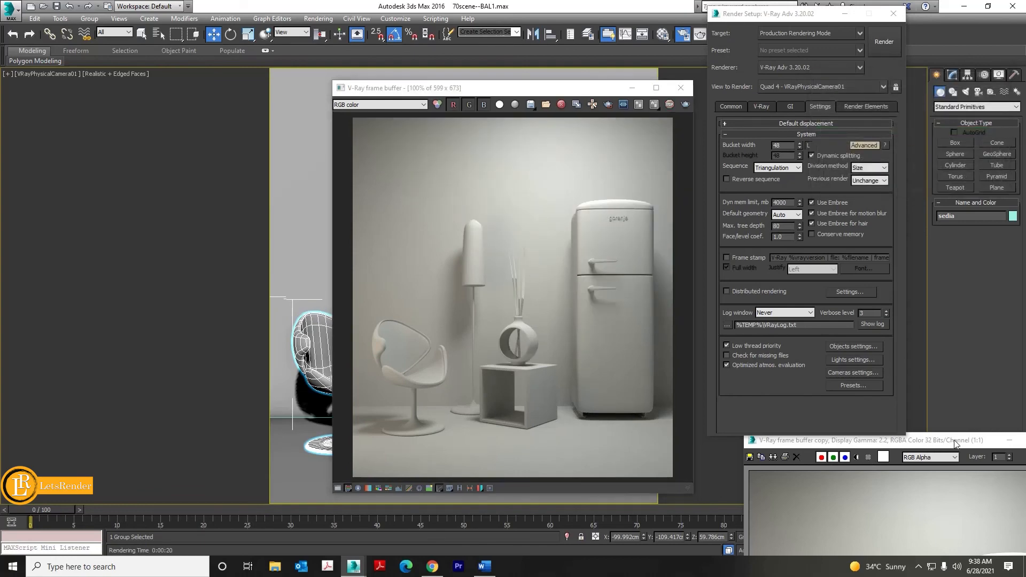
# - Place the test render copy beside the final render, compare both images up close, and close the copy
pyautogui.moveTo(954, 444); pyautogui.dragTo(215, 93)
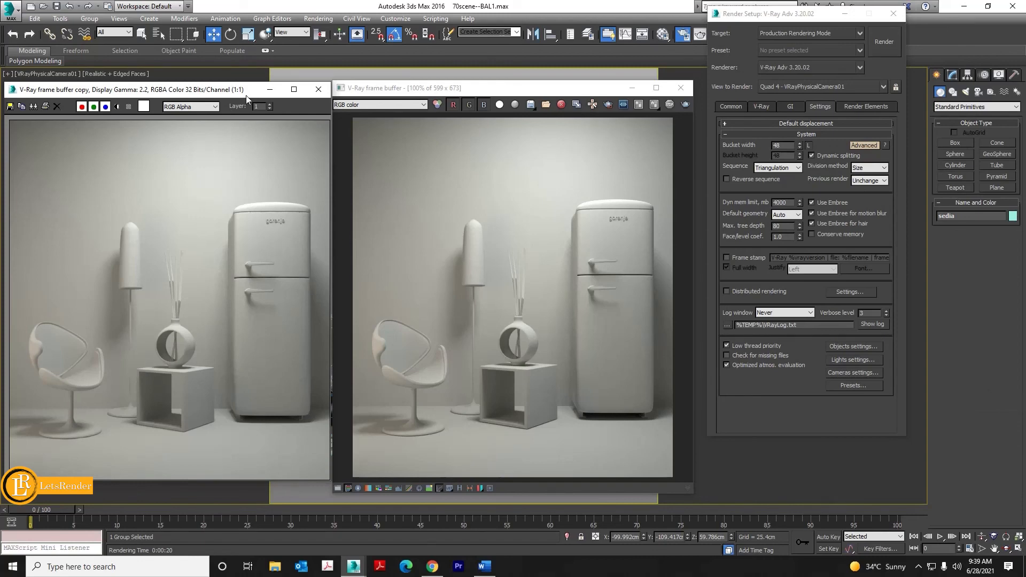
pyautogui.moveTo(246, 95); pyautogui.dragTo(263, 95)
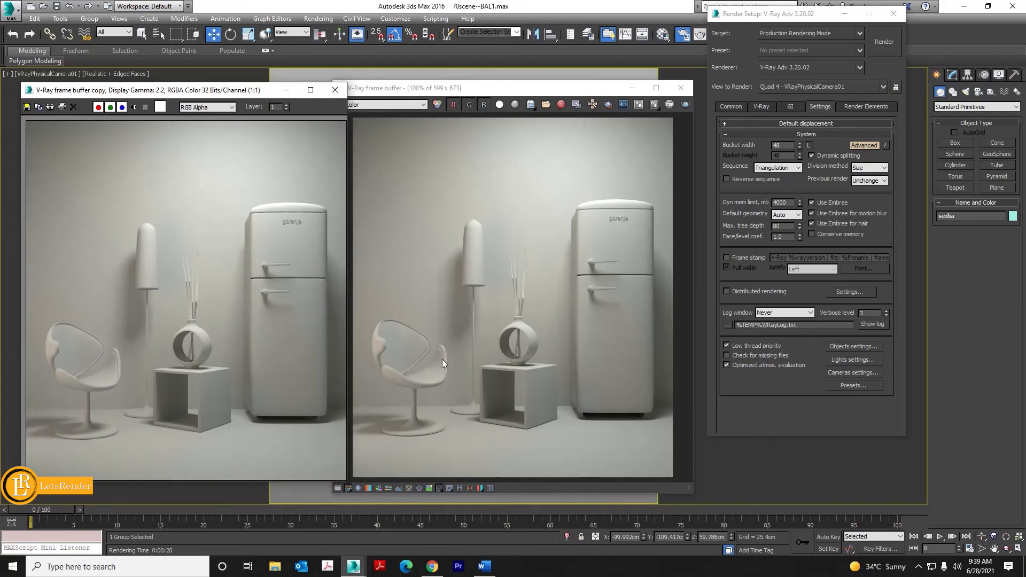
pyautogui.scroll(1, 476, 364)
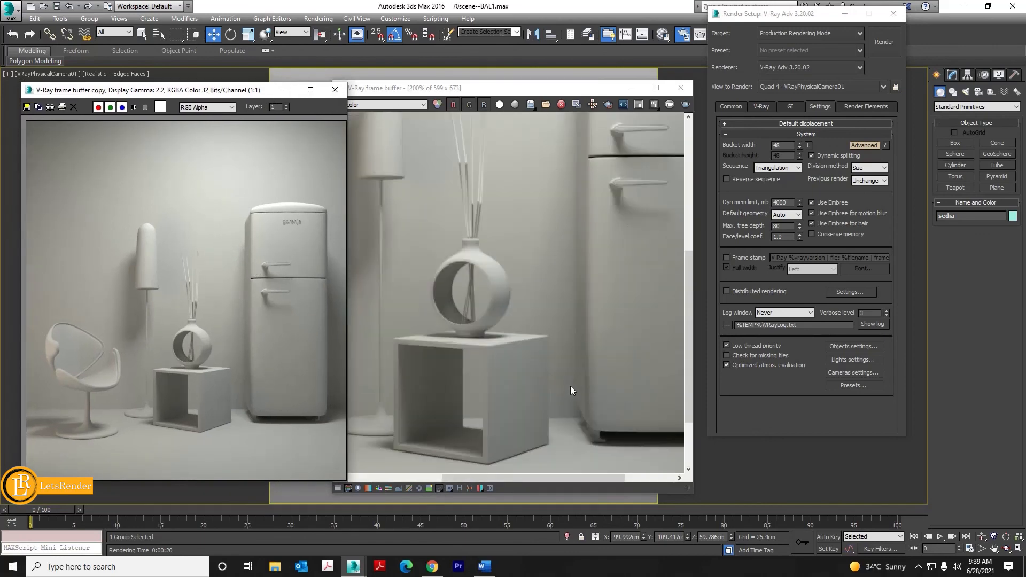
pyautogui.scroll(-1, 570, 387)
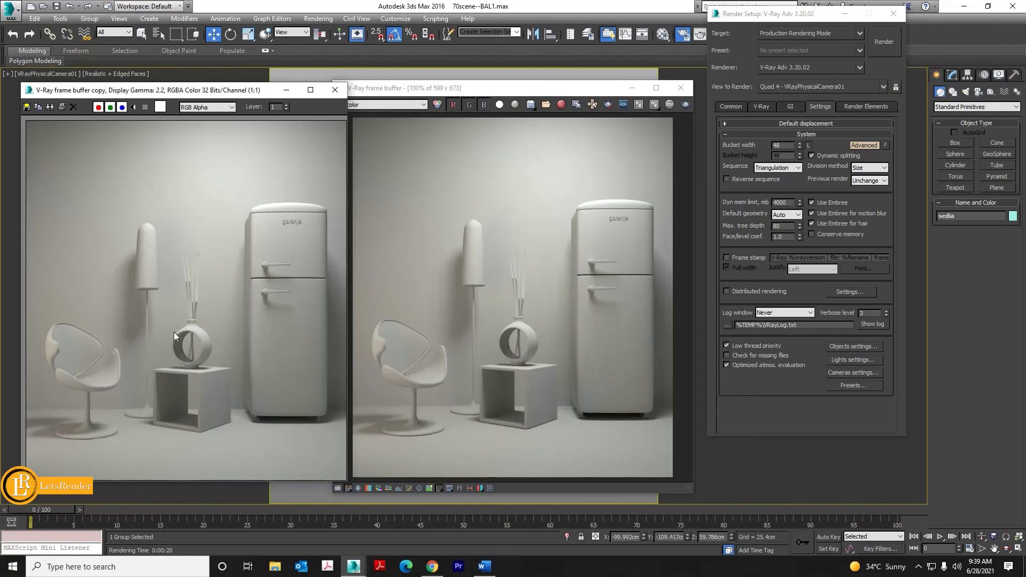
pyautogui.scroll(1, 174, 332)
pyautogui.scroll(-1, 173, 331)
pyautogui.scroll(1, 178, 329)
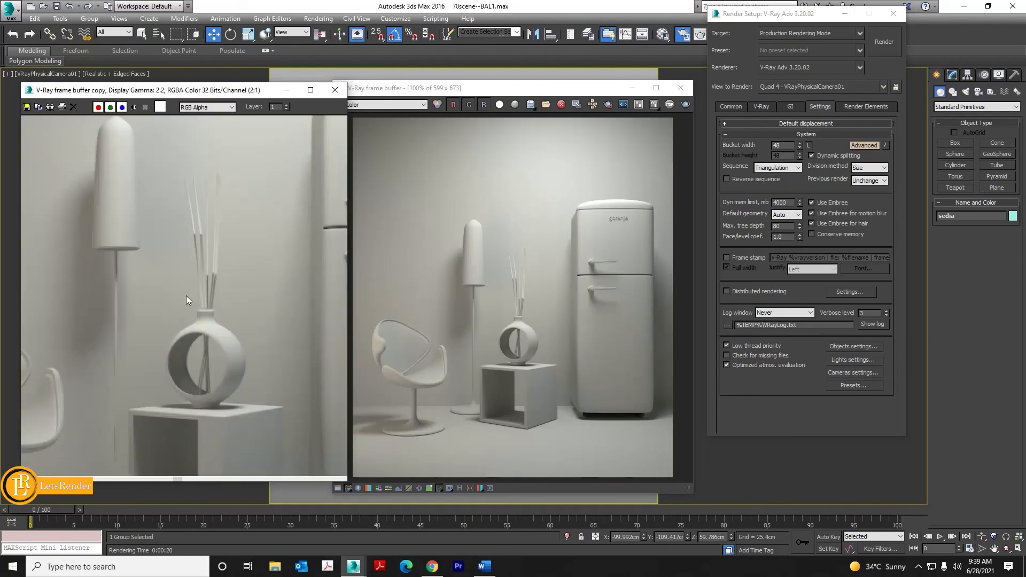
pyautogui.scroll(-1, 267, 319)
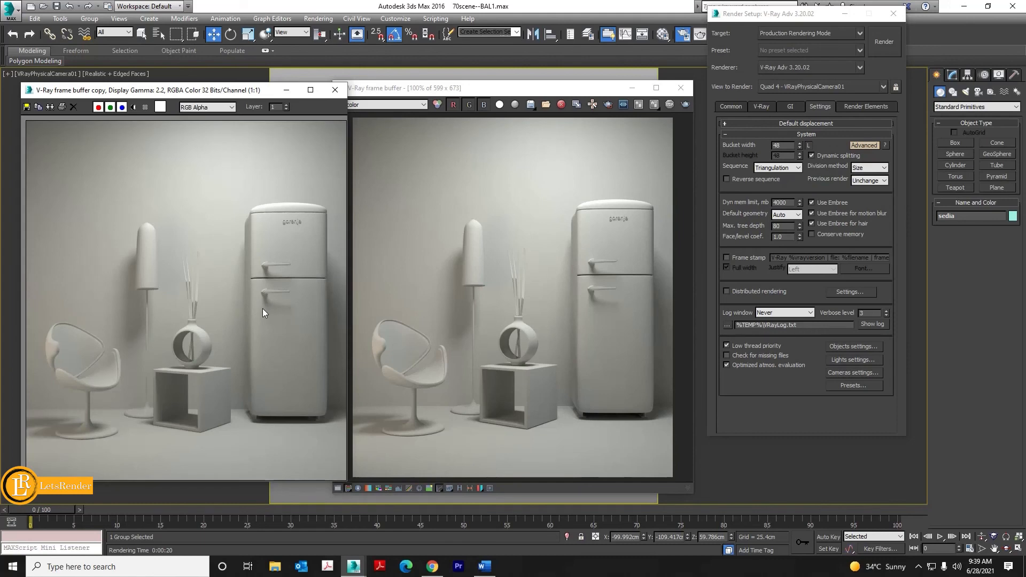
pyautogui.click(511, 93)
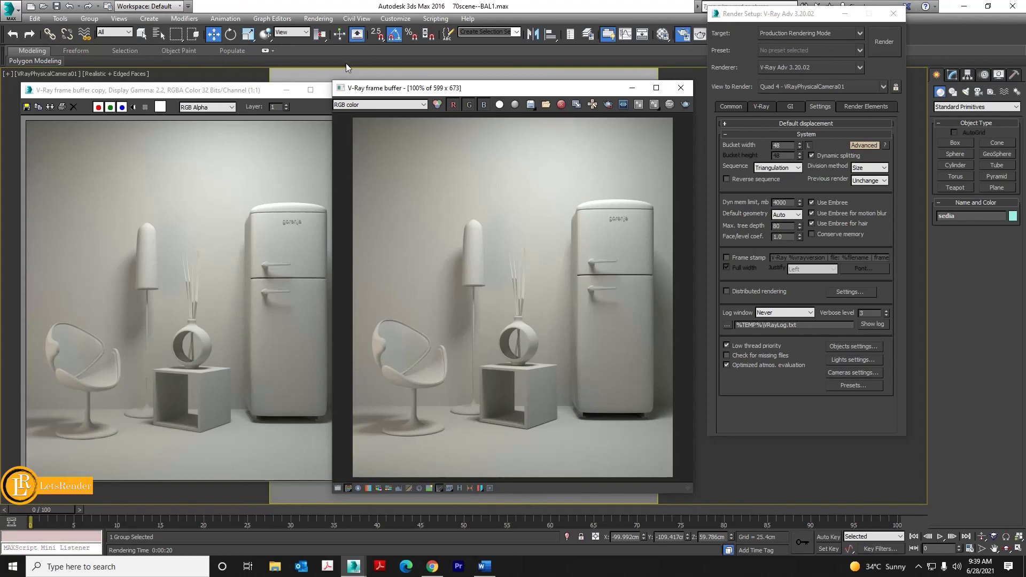
pyautogui.click(264, 94)
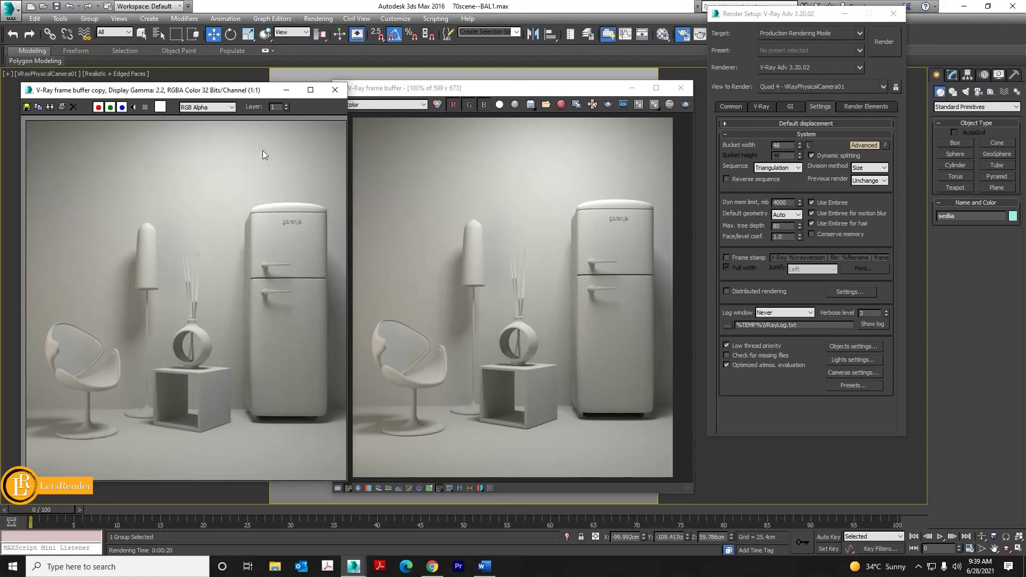
pyautogui.click(335, 91)
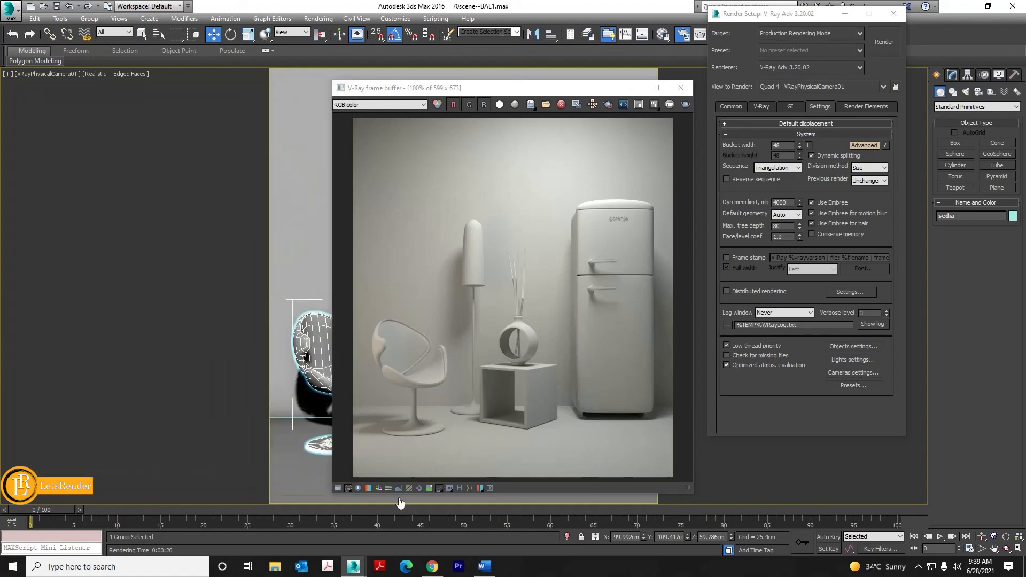
# - Show the frame buffer's color correction controls, move the frame buffer higher and enable the Curve correction
pyautogui.click(337, 488)
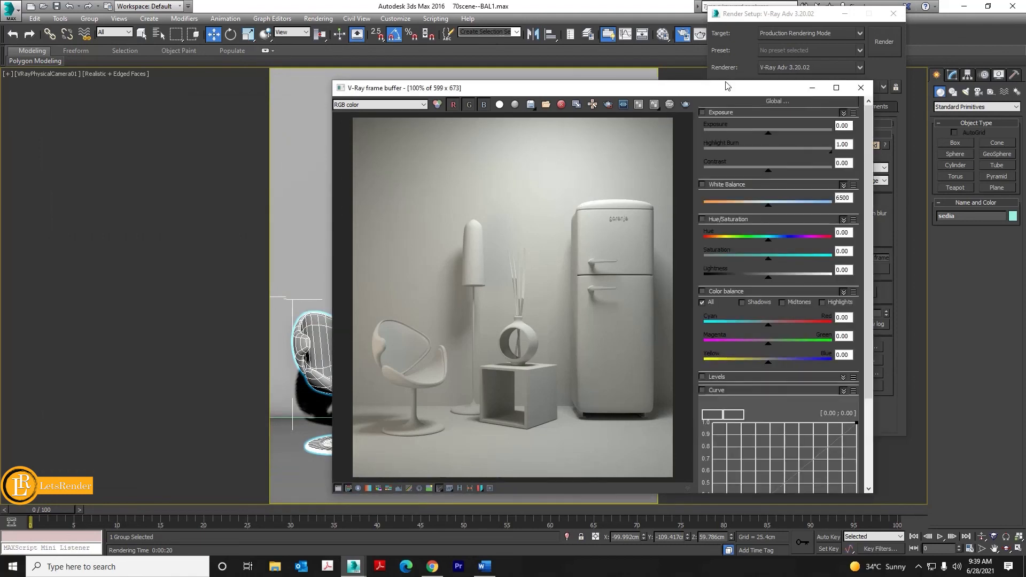
pyautogui.moveTo(729, 91); pyautogui.dragTo(575, 24)
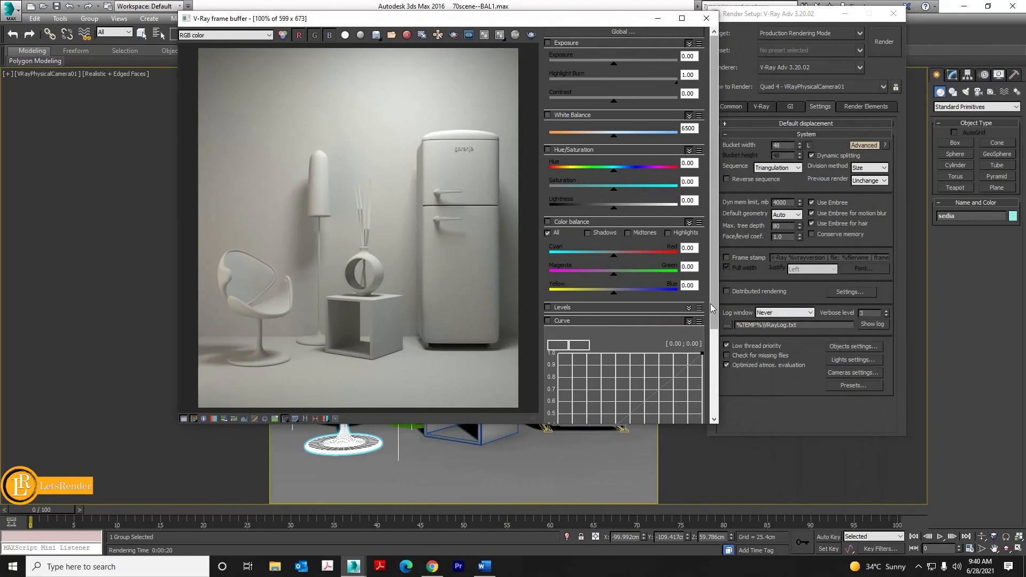
pyautogui.moveTo(713, 307); pyautogui.dragTo(716, 382)
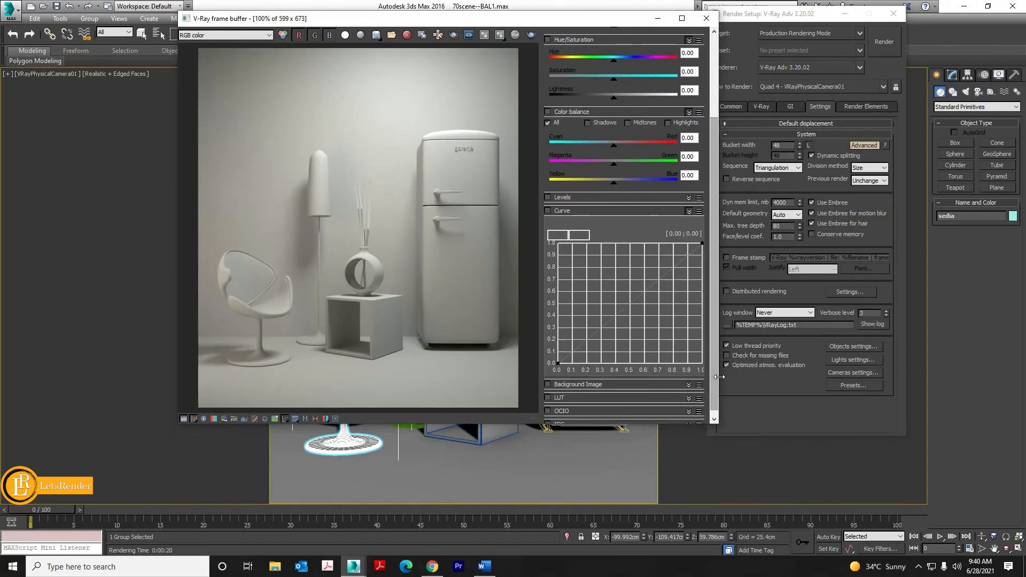
pyautogui.click(547, 212)
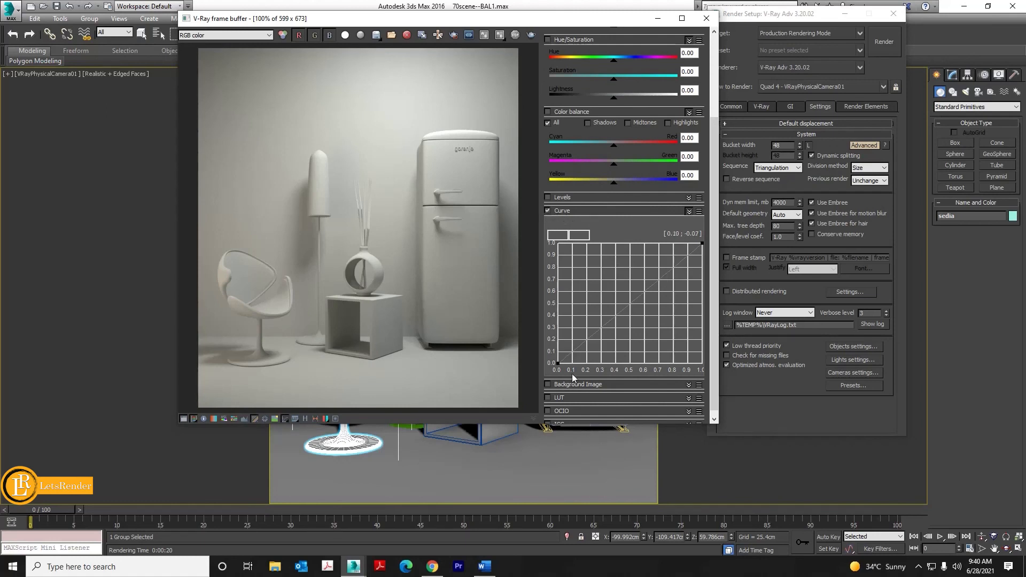
# - Shape the correction curve by pulling the dark end's handle up to about 0.3, 0.54 and the bright end's handle down to about 0.78, 0.52
pyautogui.click(556, 364)
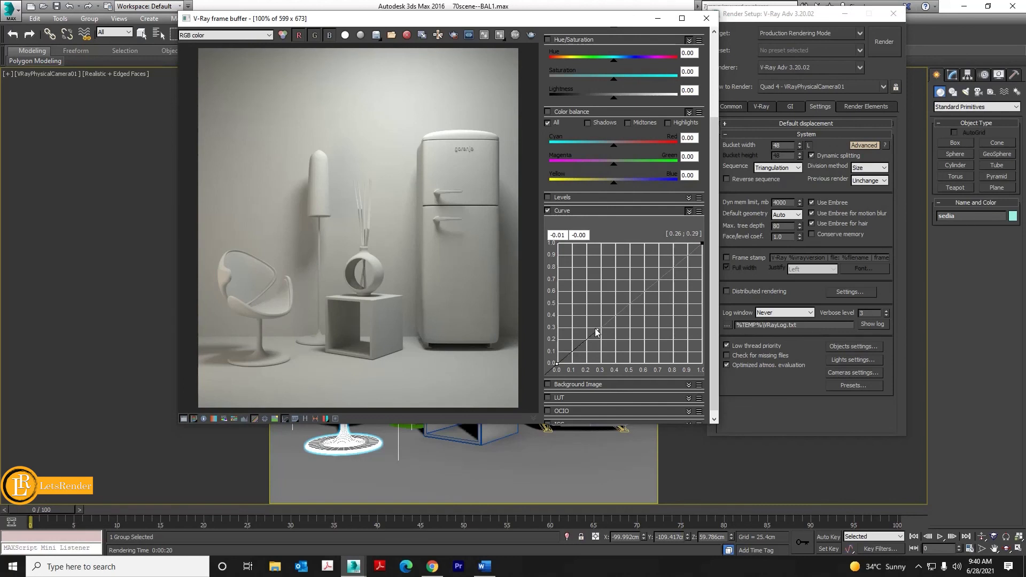
pyautogui.moveTo(599, 332); pyautogui.dragTo(602, 301)
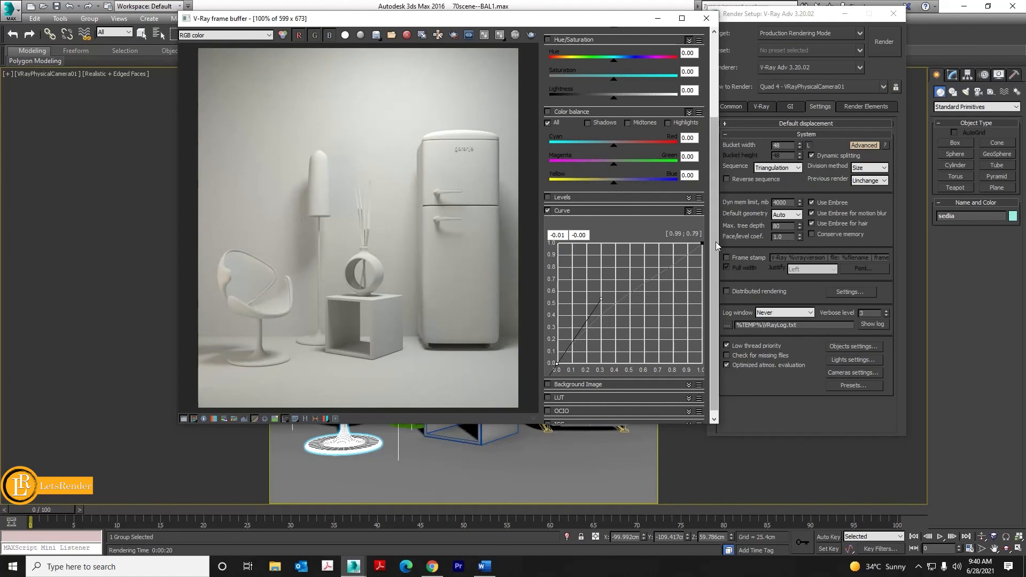
pyautogui.click(702, 243)
pyautogui.moveTo(665, 276); pyautogui.dragTo(671, 300)
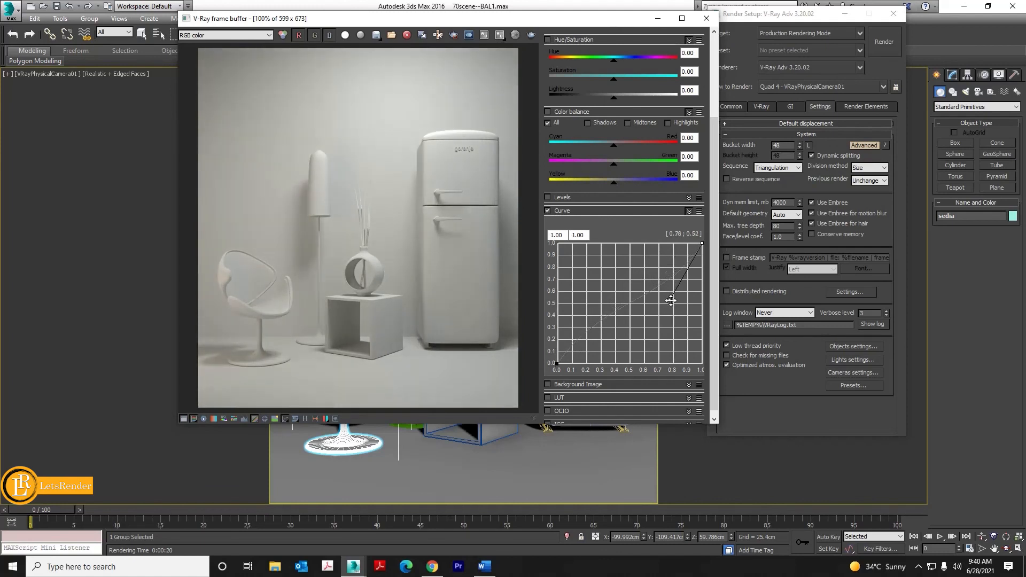